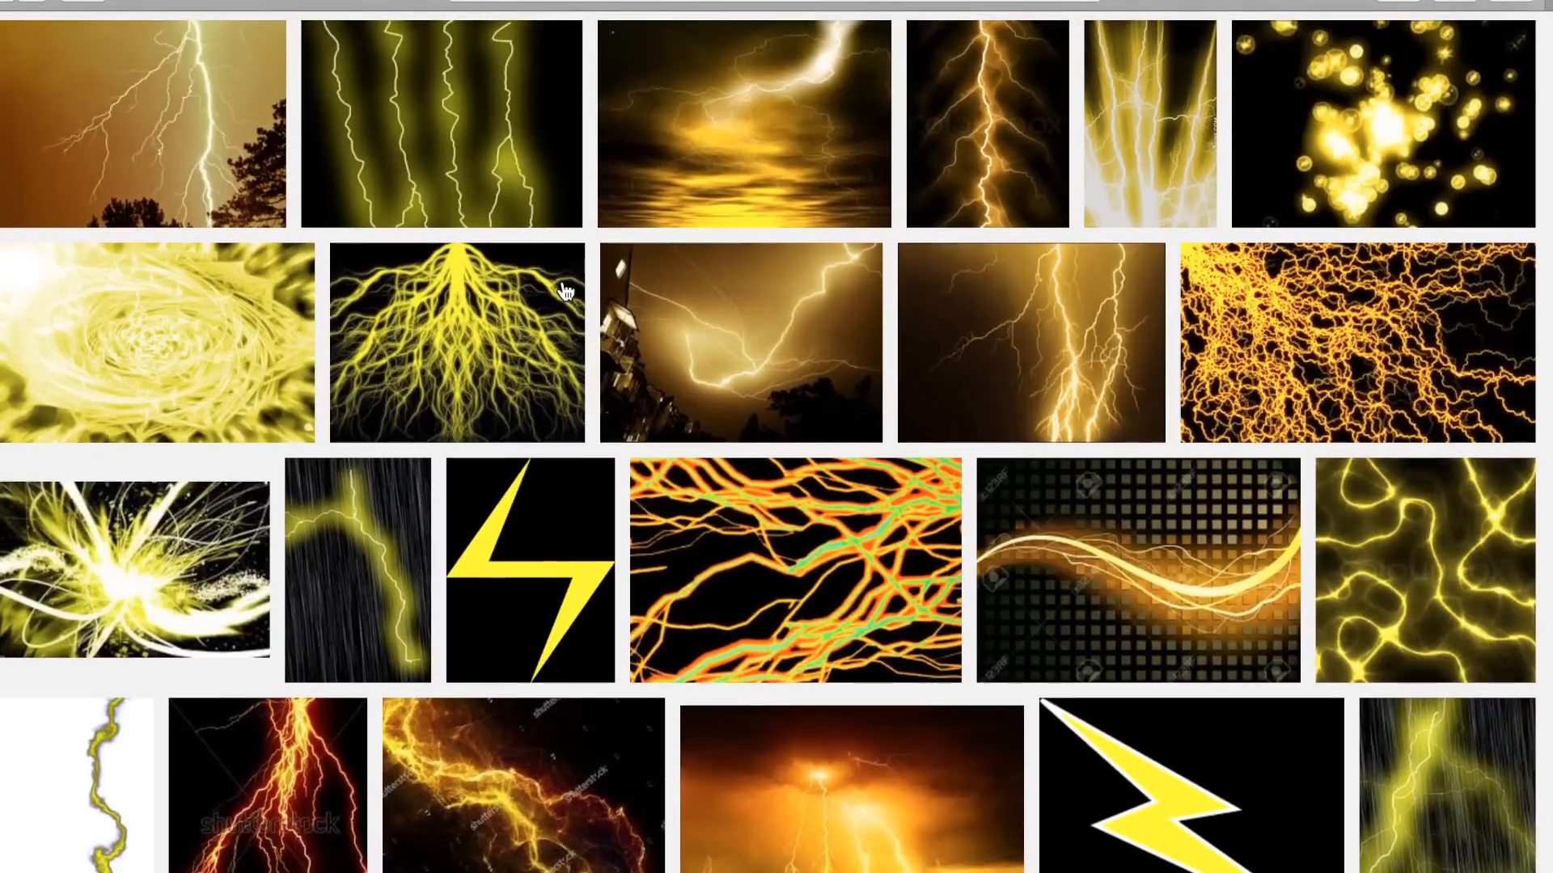
Step: Browse the yellow lightning image search results for a lightning bolt on a black background
{"action": "scroll", "coordinate": [565, 291], "scroll_direction": "down", "scroll_amount": 8}
{"action": "scroll", "coordinate": [566, 291], "scroll_direction": "up", "scroll_amount": 1}
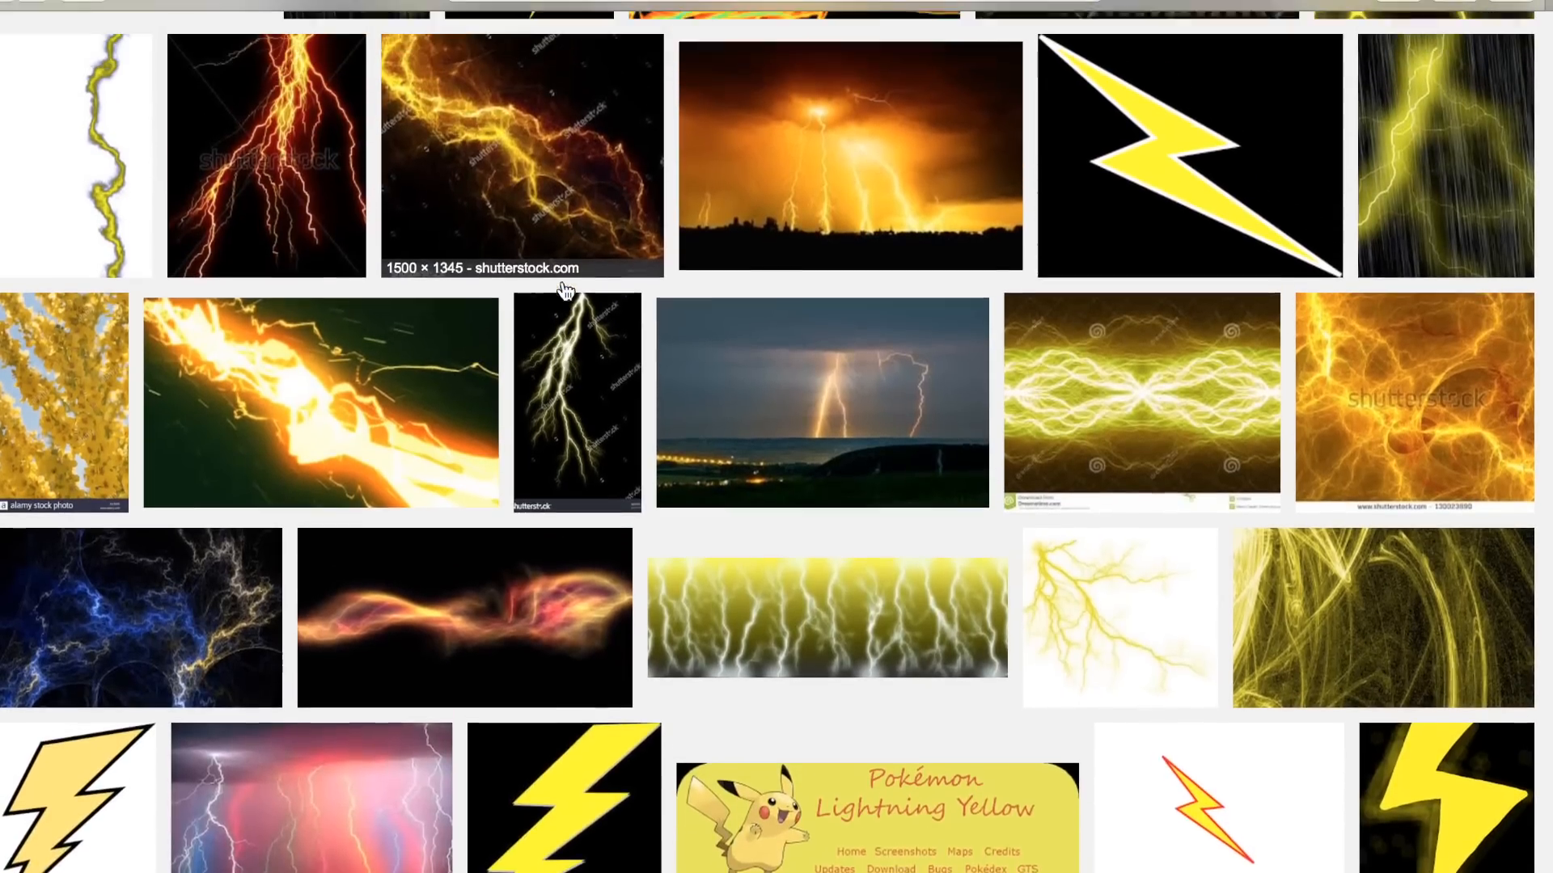
{"action": "scroll", "coordinate": [1033, 354], "scroll_direction": "up", "scroll_amount": 5}
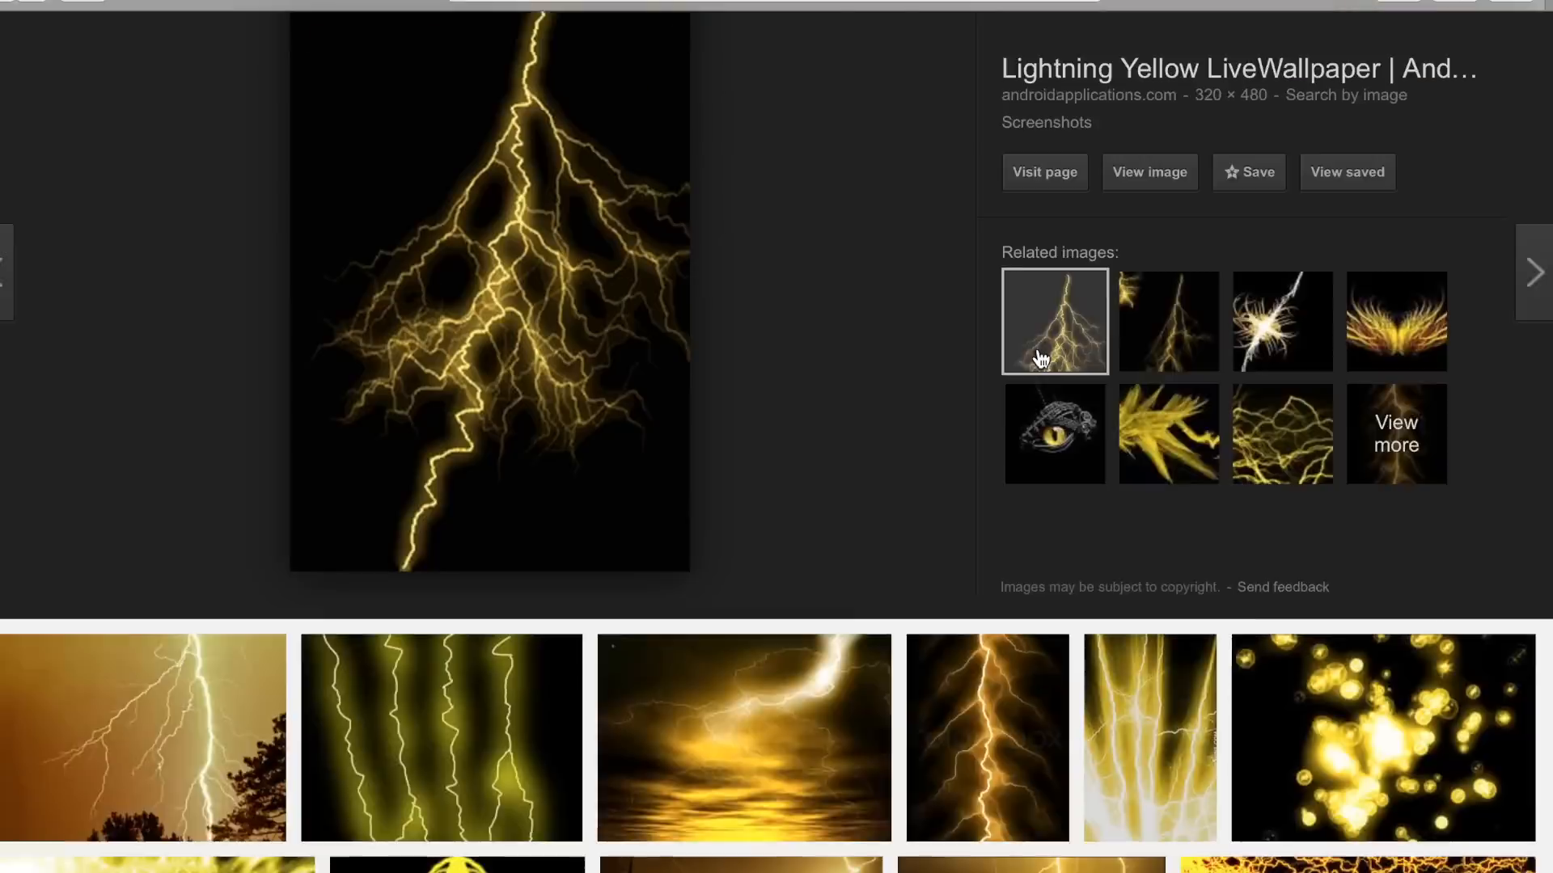
{"action": "scroll", "coordinate": [827, 434], "scroll_direction": "up", "scroll_amount": 5}
{"action": "scroll", "coordinate": [769, 457], "scroll_direction": "up", "scroll_amount": 3}
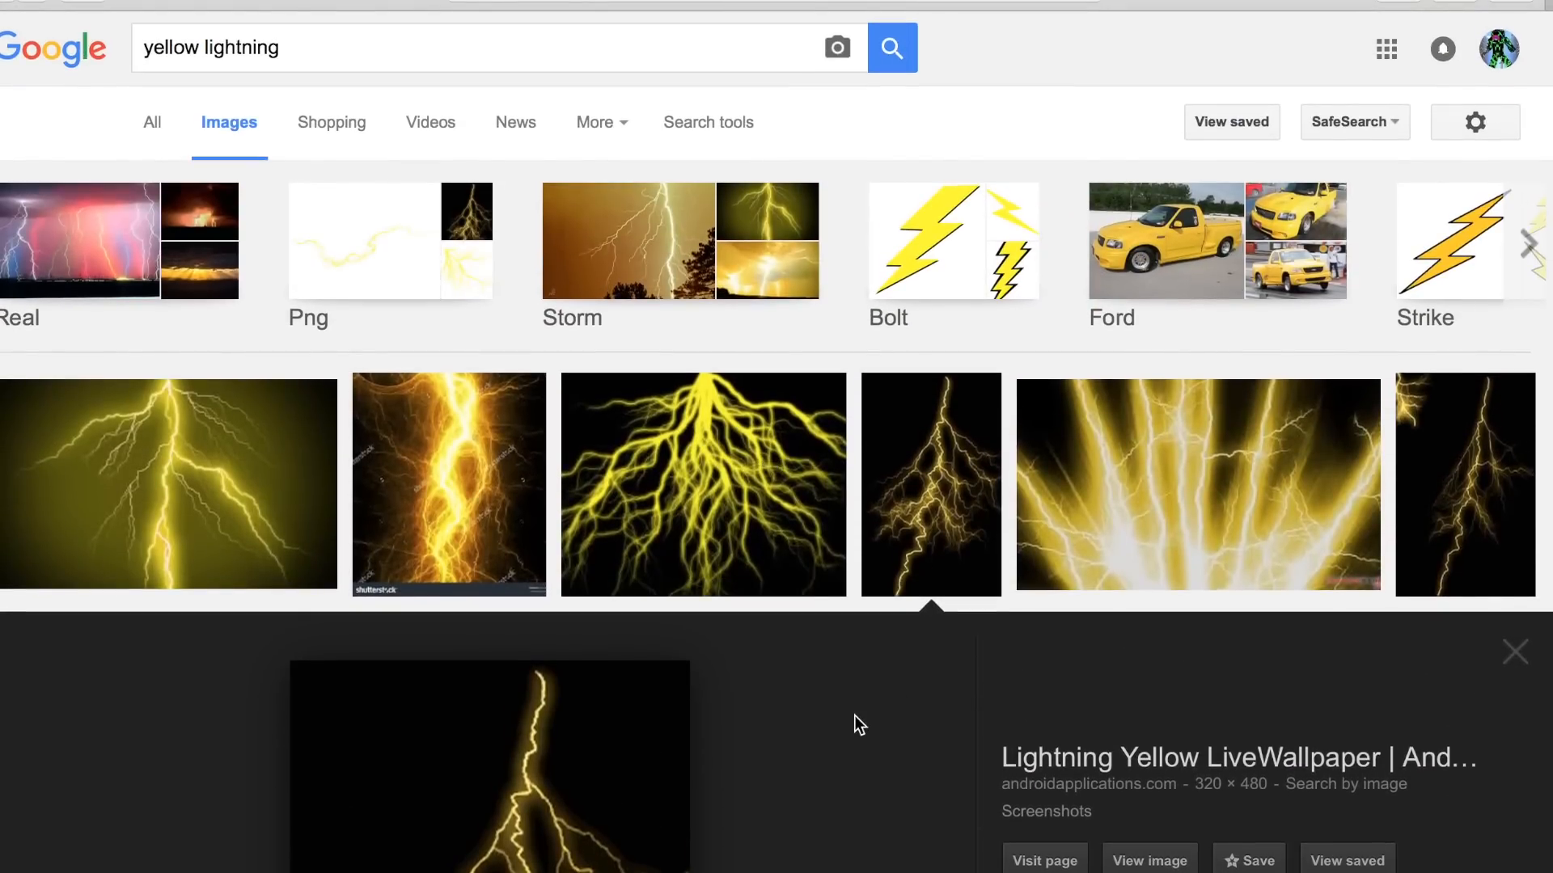
{"action": "scroll", "coordinate": [859, 724], "scroll_direction": "down", "scroll_amount": 5}
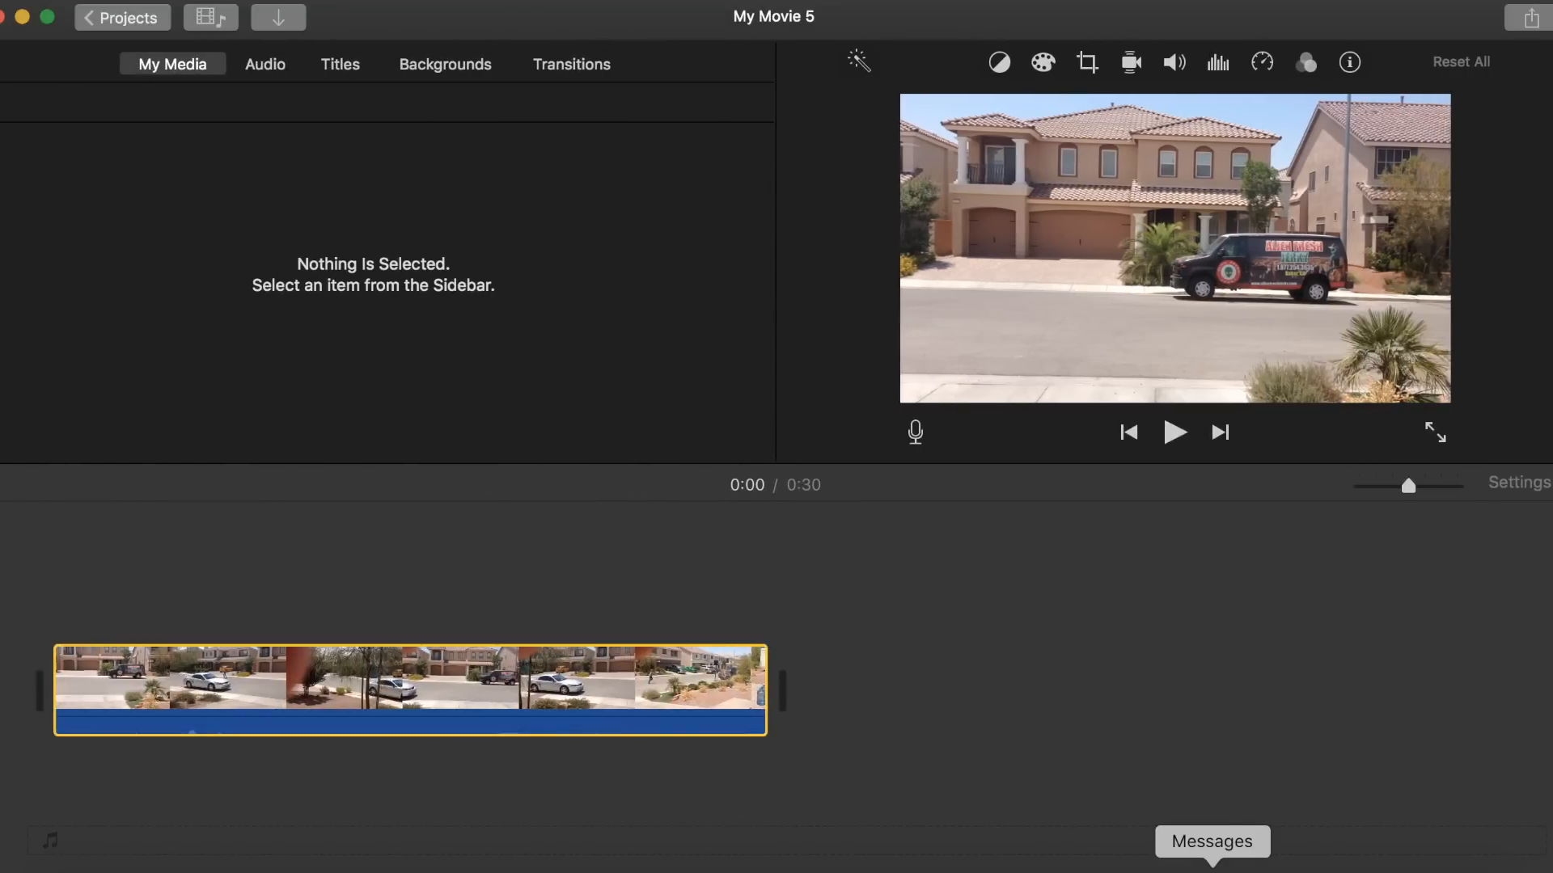
Step: Switch to Finder and add the lightning image "light" from All My Files to the iMovie timeline after the street video
{"action": "left_click", "coordinate": [1281, 863]}
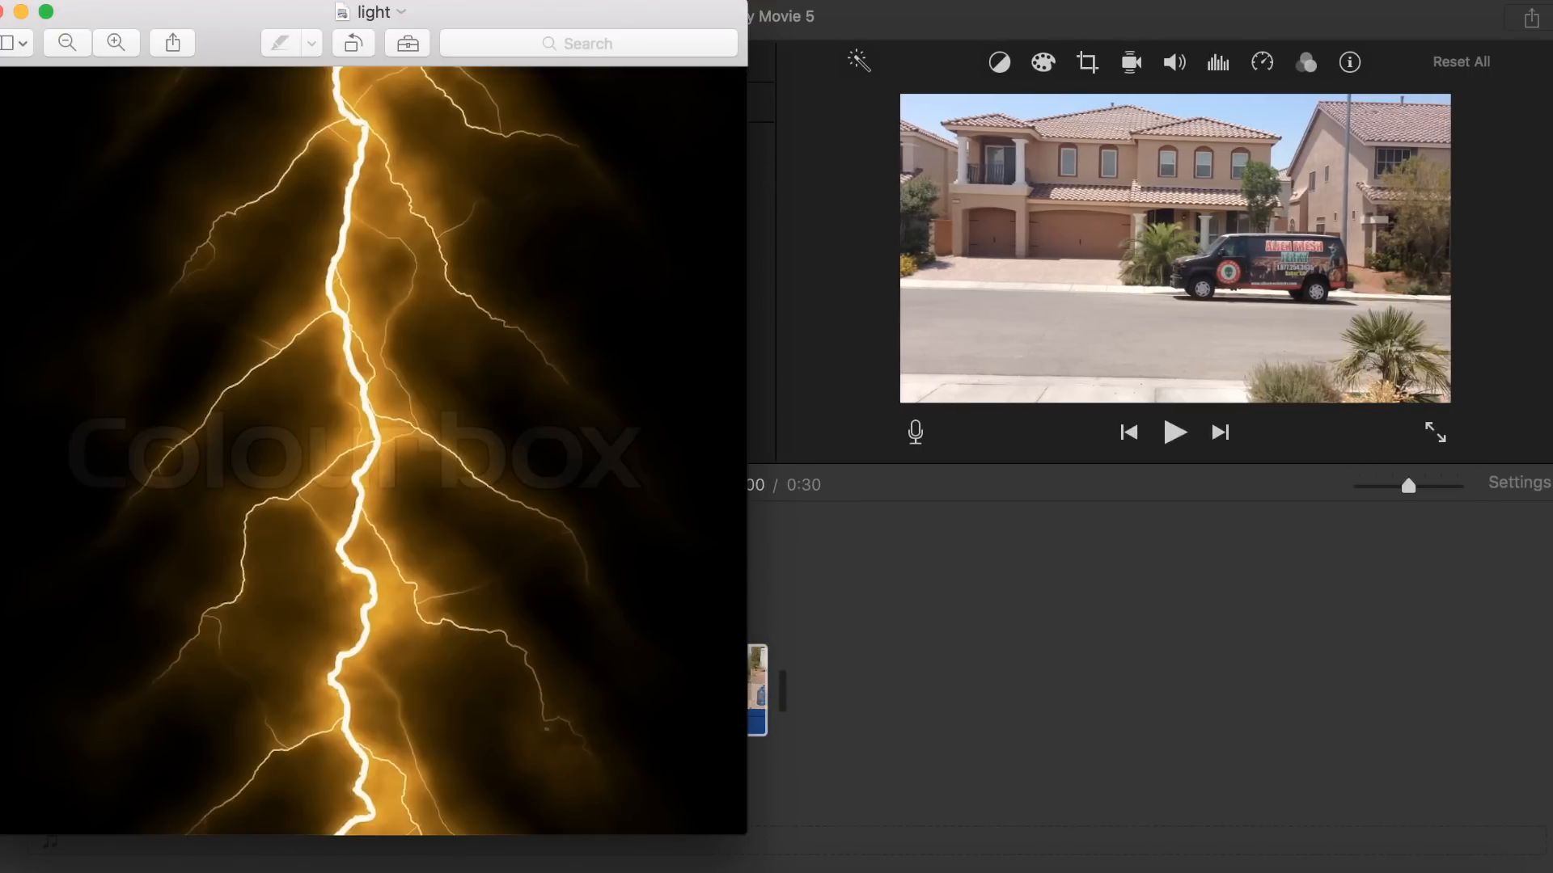
{"action": "left_click", "coordinate": [1, 11]}
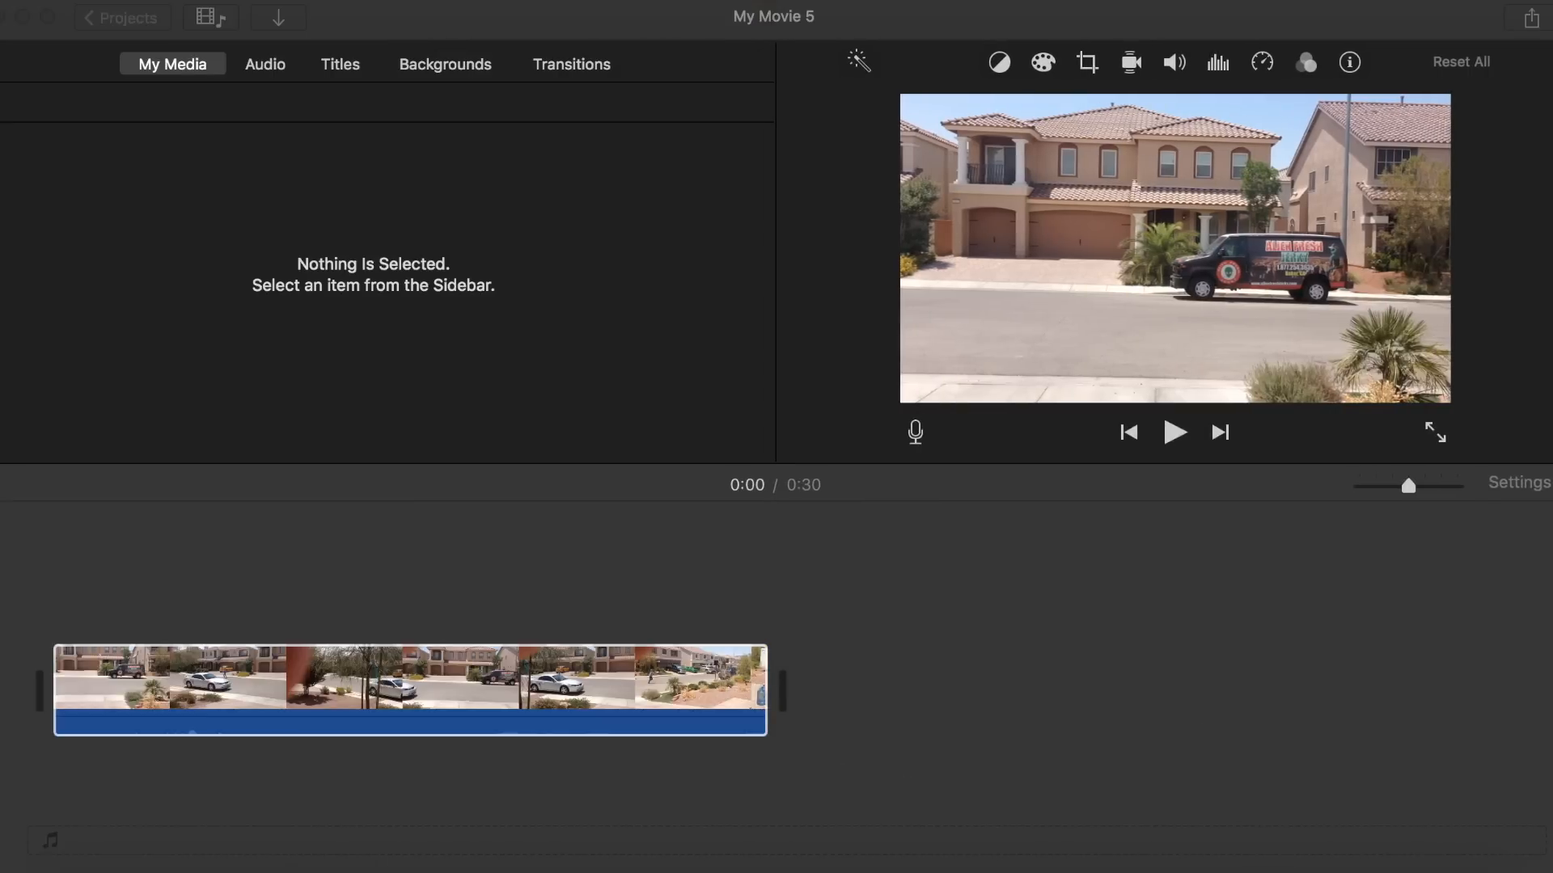
{"action": "left_click", "coordinate": [340, 870]}
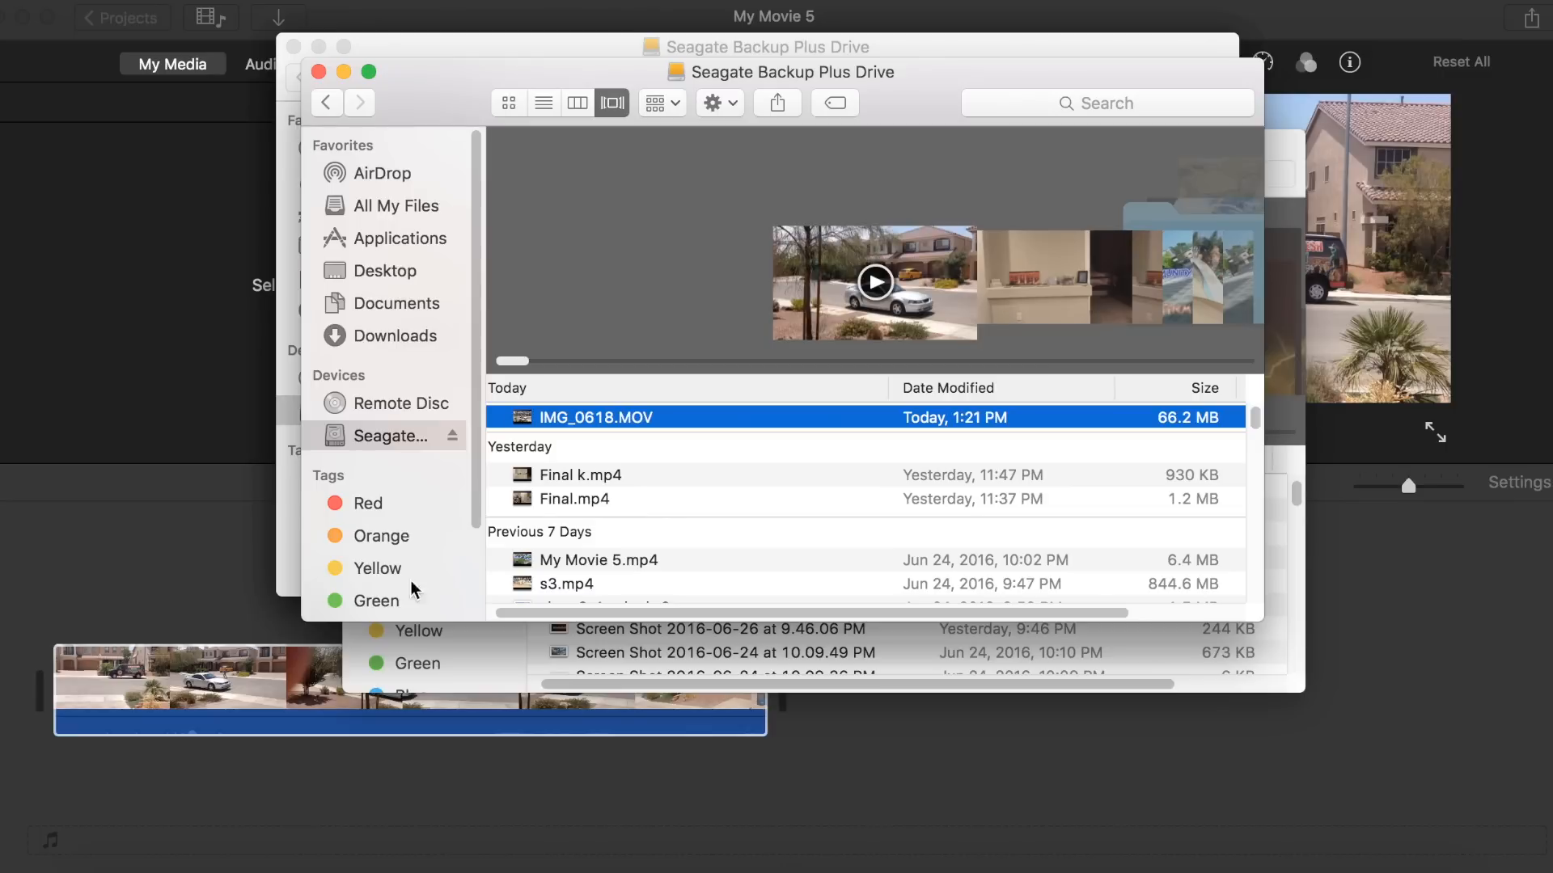
{"action": "left_click", "coordinate": [366, 208]}
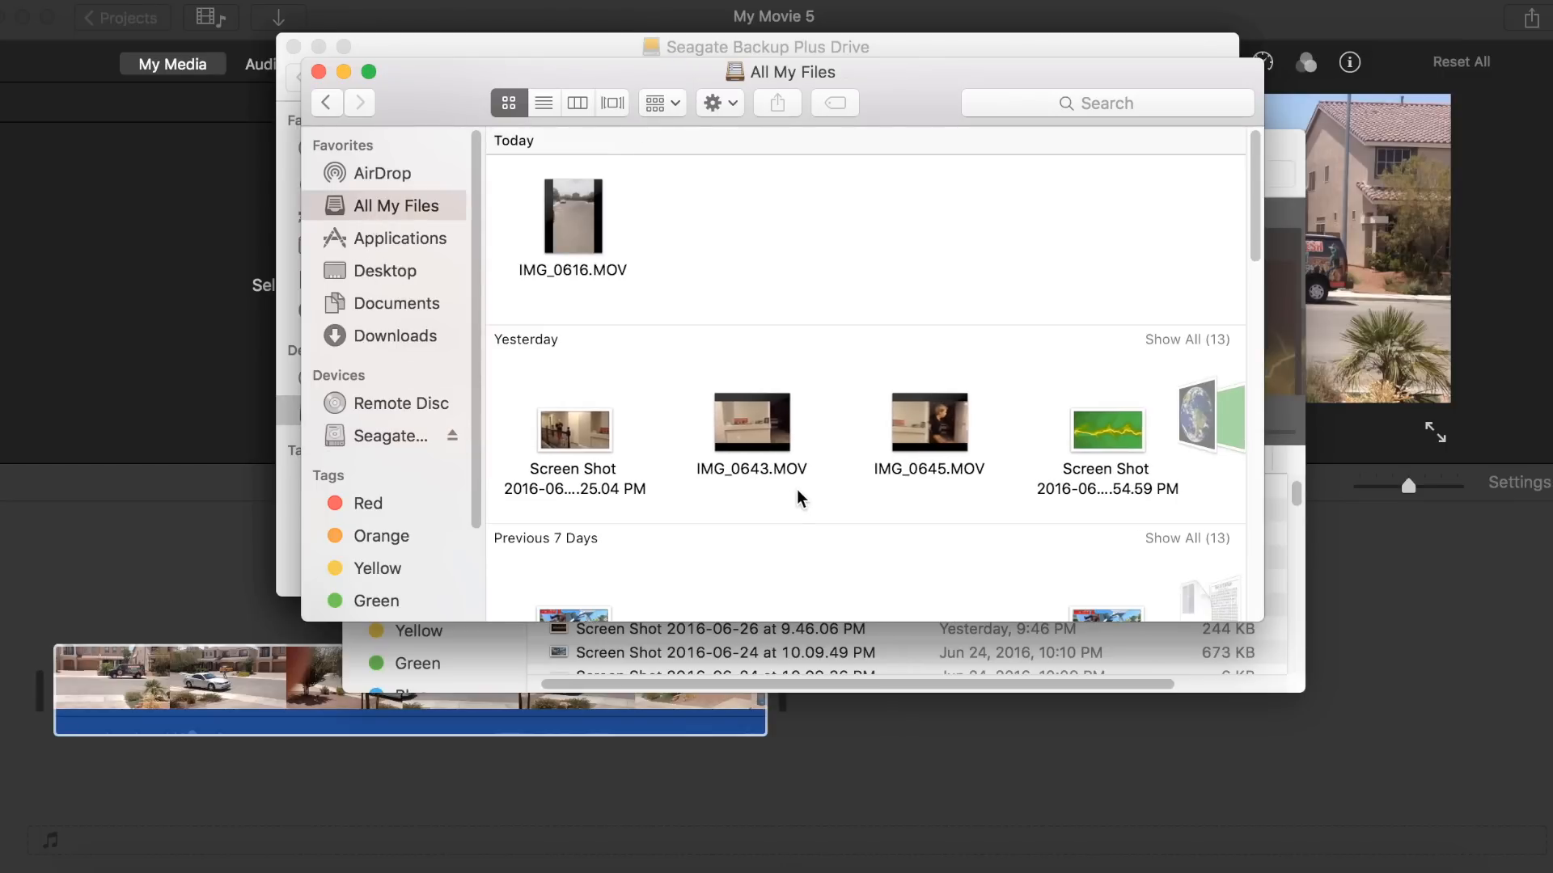
{"action": "scroll", "coordinate": [930, 430], "scroll_direction": "right", "scroll_amount": 10}
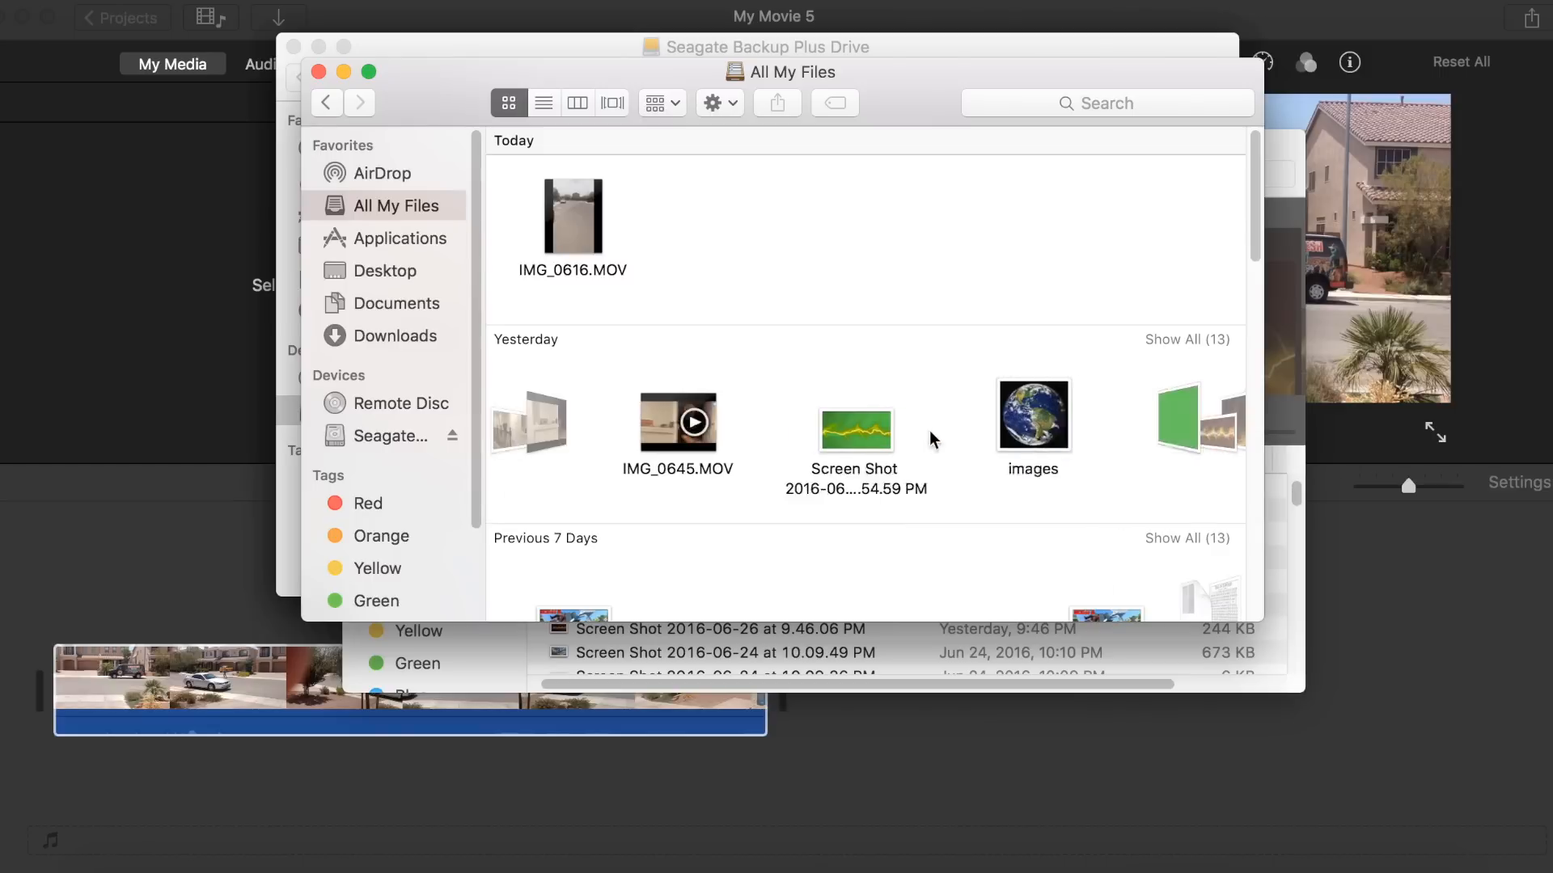
{"action": "scroll", "coordinate": [934, 439], "scroll_direction": "right", "scroll_amount": 4}
{"action": "left_click_drag", "start_coordinate": [1131, 416], "coordinate": [890, 760]}
{"action": "left_click", "coordinate": [822, 693]}
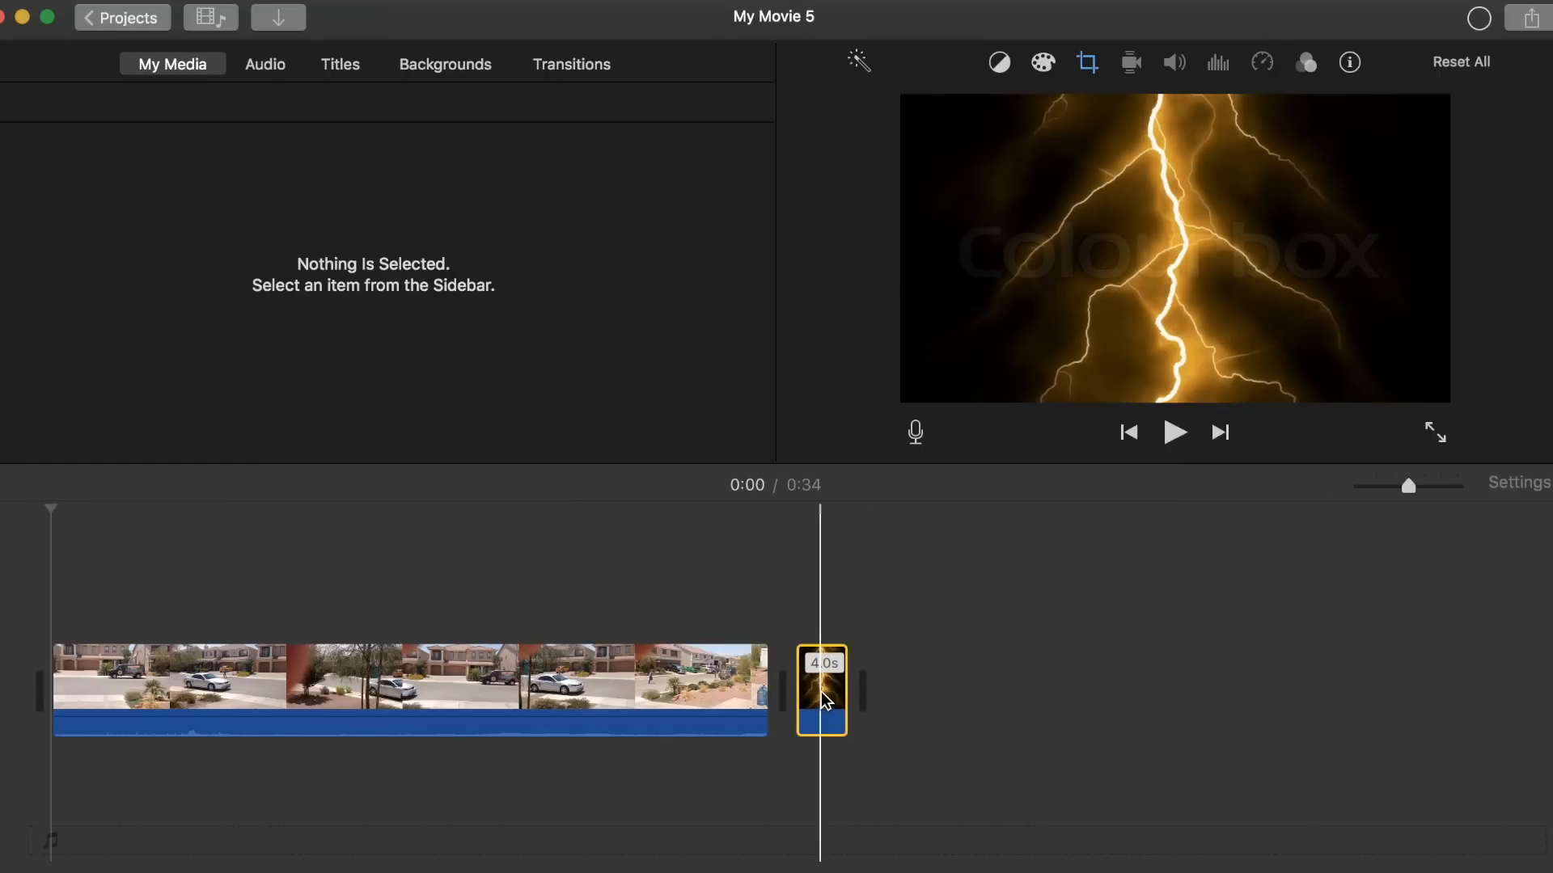
Step: Move the lightning clip in front of the street video at the start of the timeline
{"action": "left_click", "coordinate": [817, 692]}
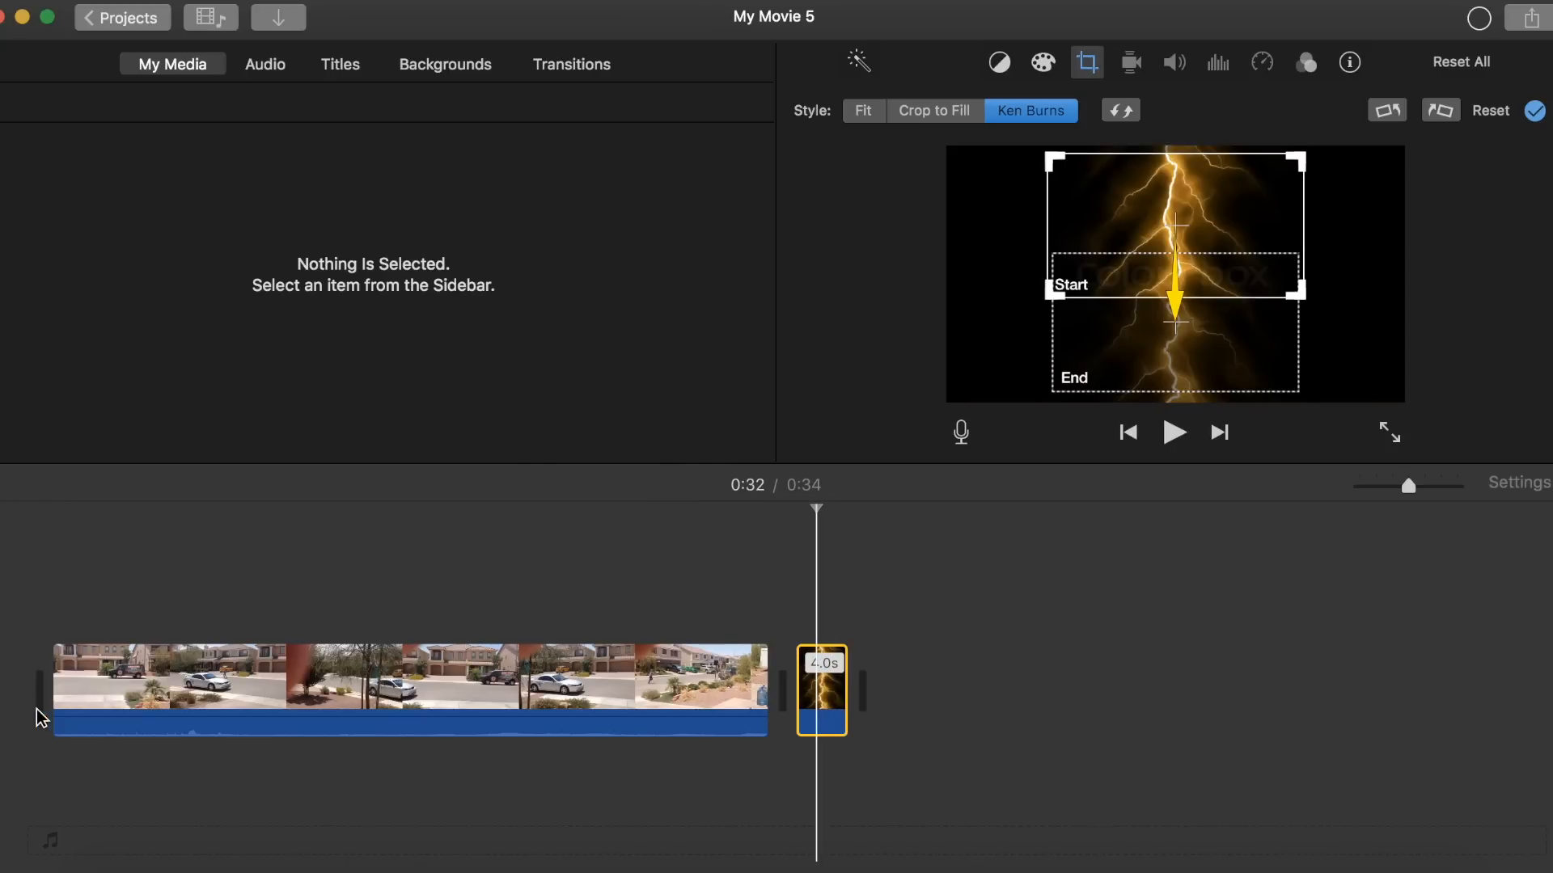
{"action": "left_click_drag", "start_coordinate": [822, 694], "coordinate": [125, 756]}
{"action": "left_click_drag", "start_coordinate": [124, 609], "coordinate": [36, 697]}
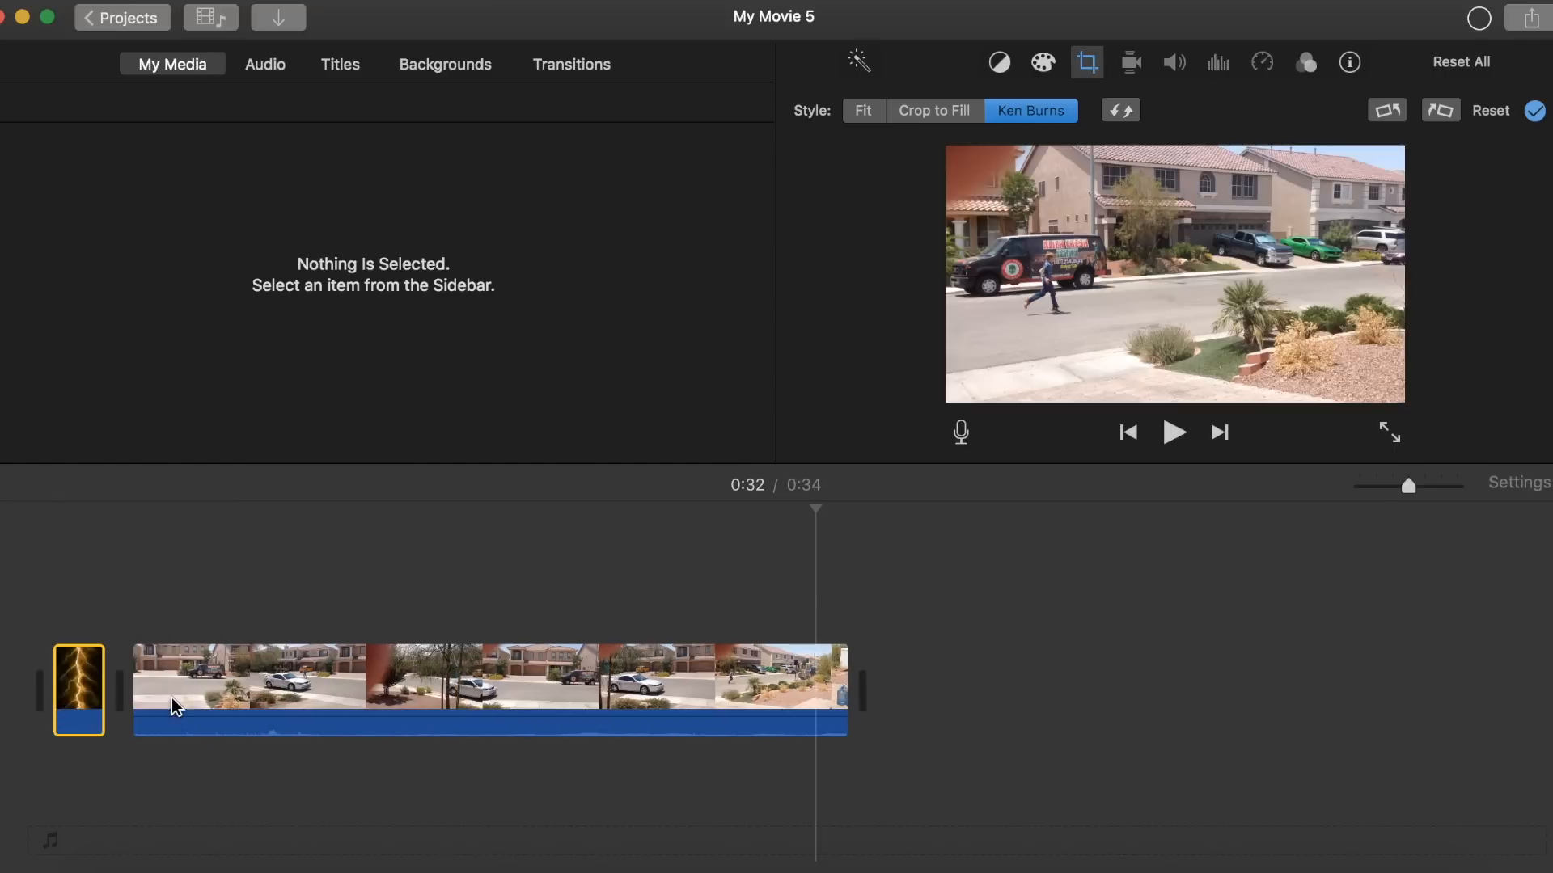
Step: Rotate the lightning clip a quarter turn so the bolt runs horizontally across the frame
{"action": "left_click", "coordinate": [77, 678]}
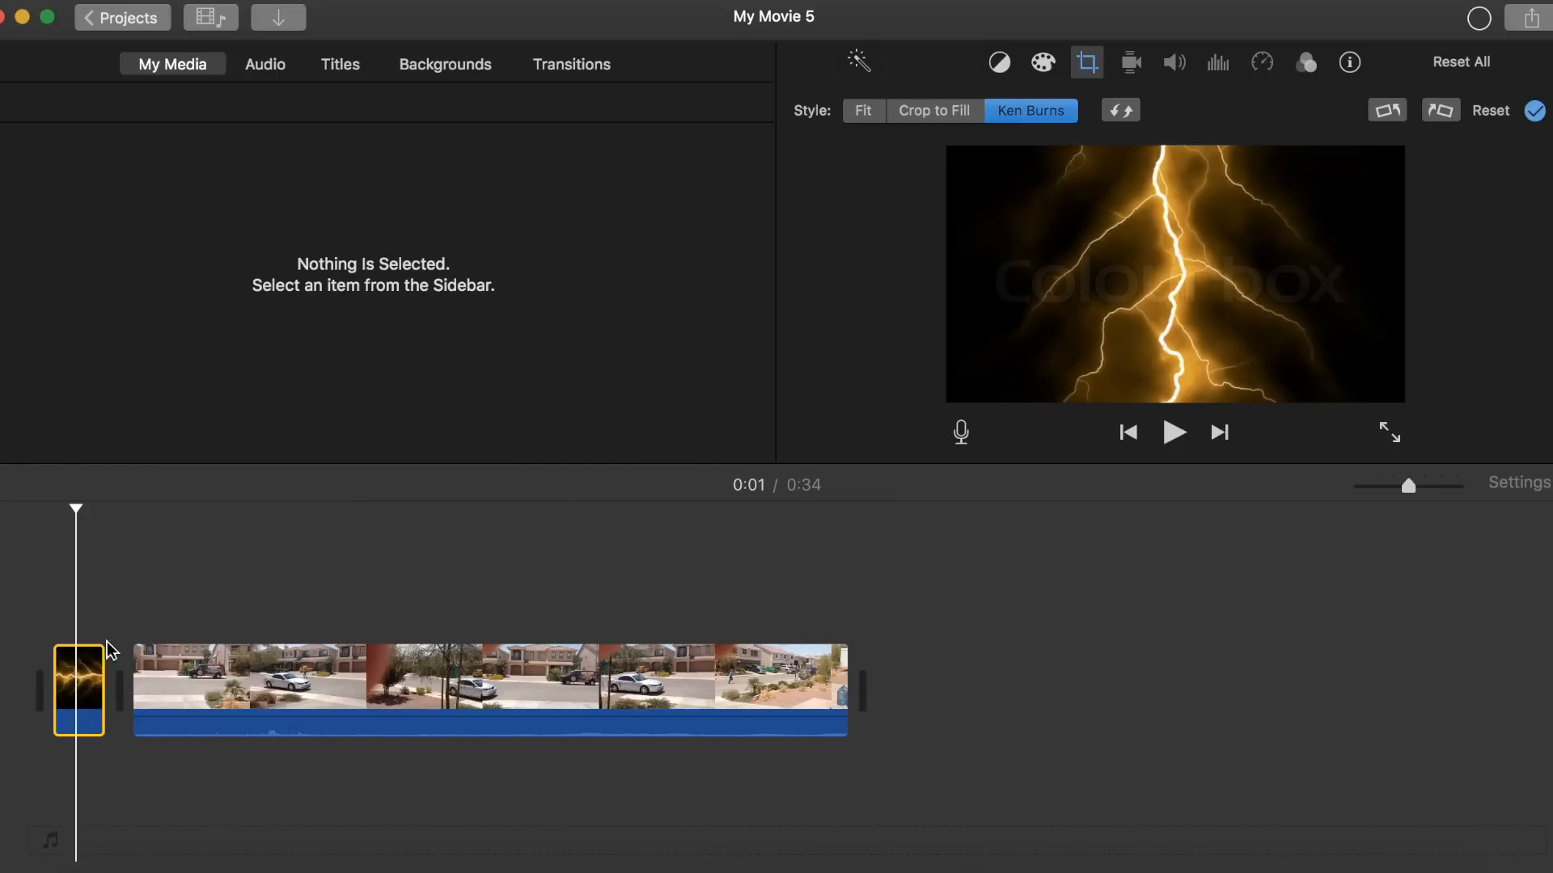
{"action": "left_click", "coordinate": [312, 621]}
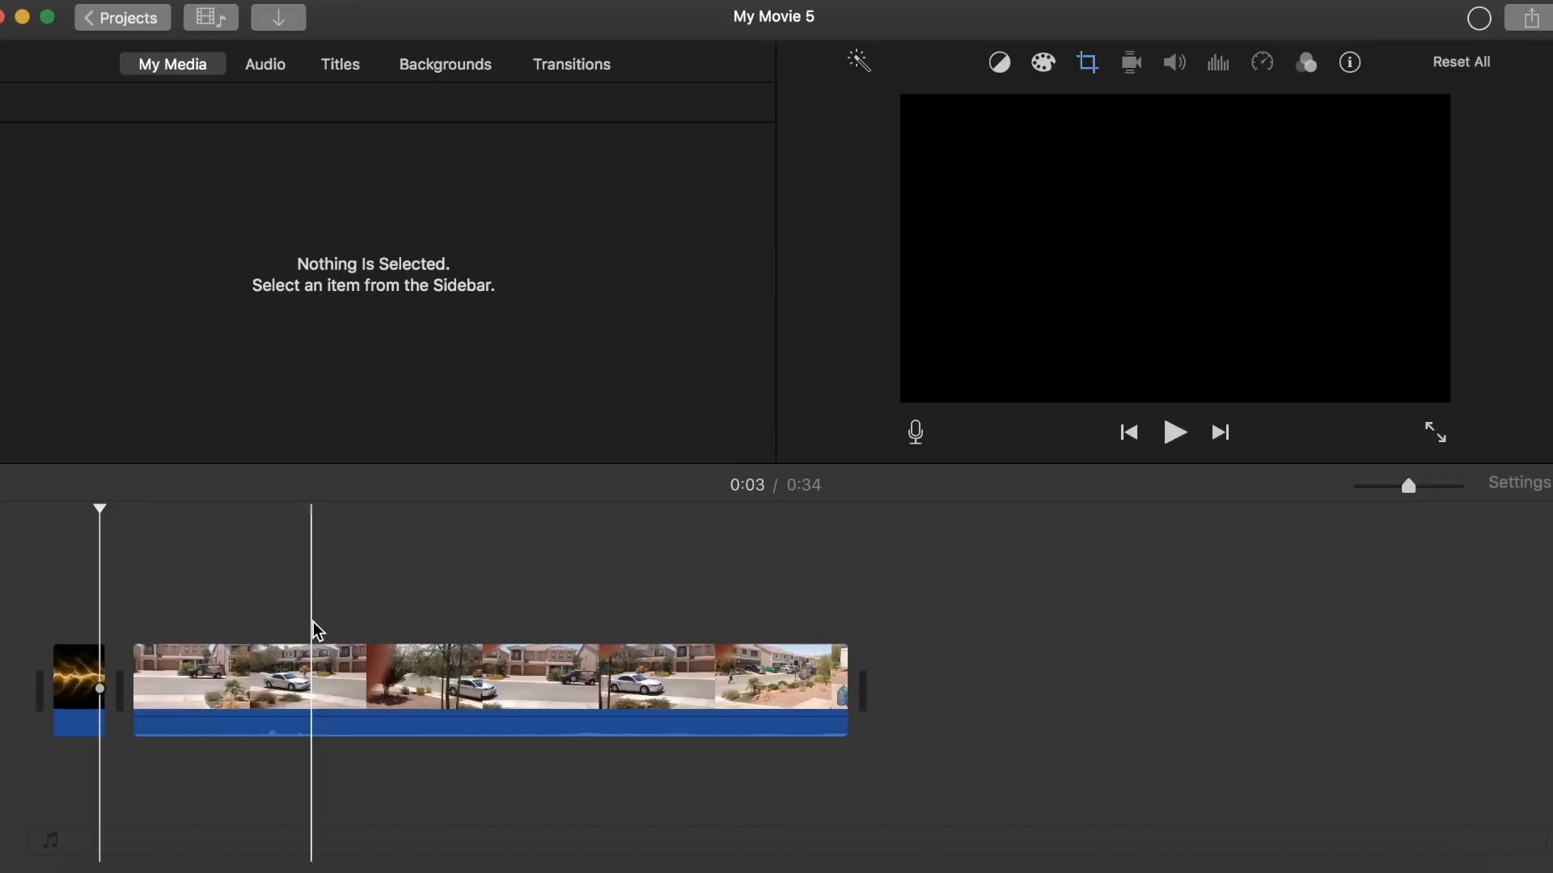
{"action": "left_click", "coordinate": [75, 682]}
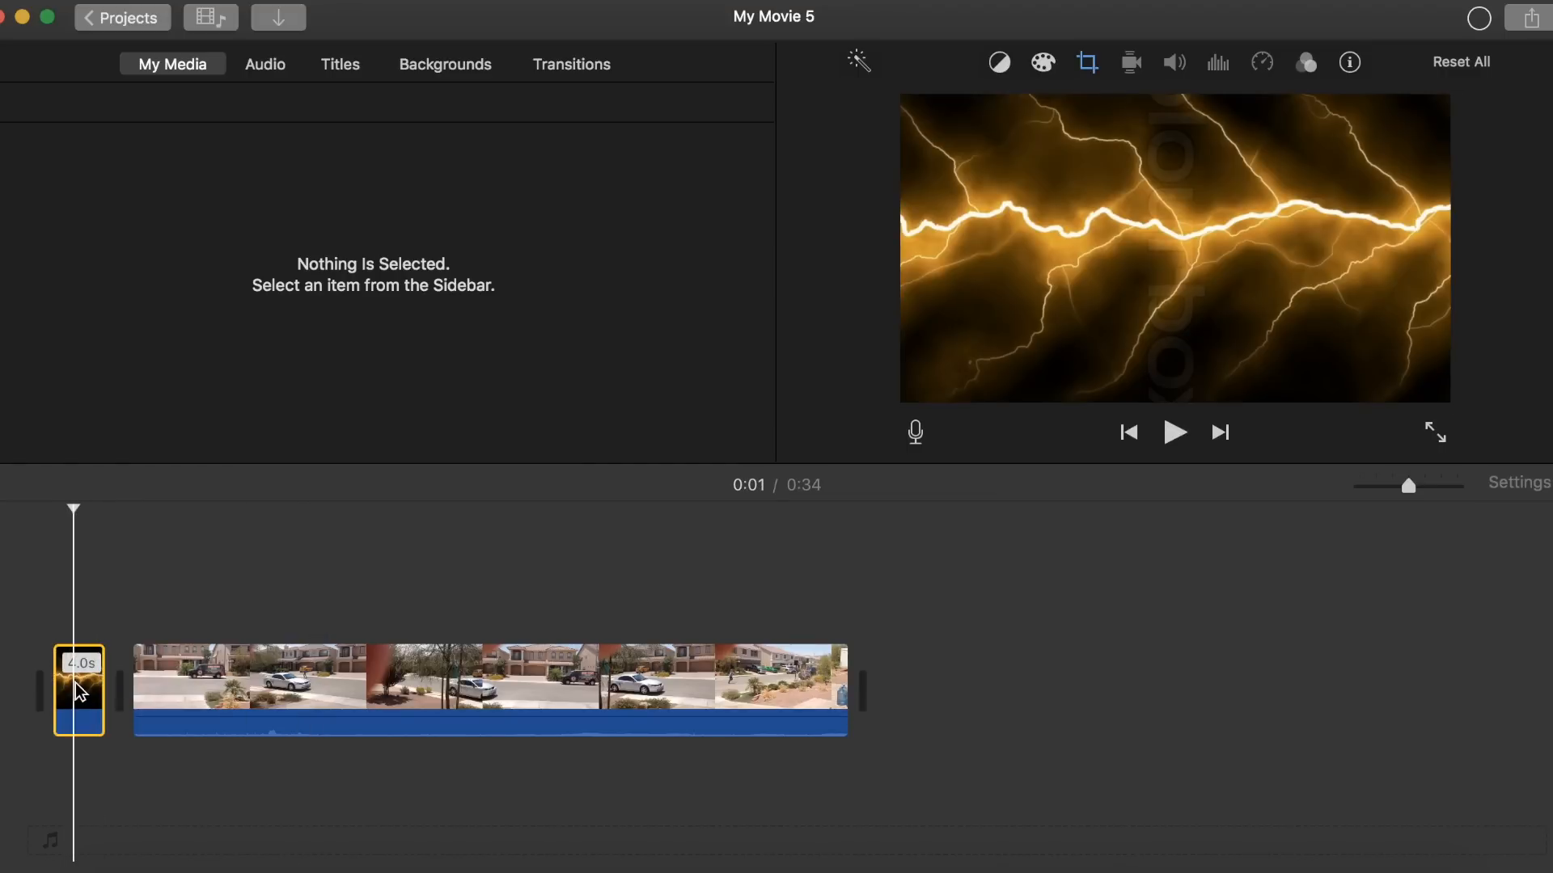
Step: Switch to Finder and open the Imovie folder on the Seagate Backup Plus Drive
{"action": "left_click", "coordinate": [125, 862]}
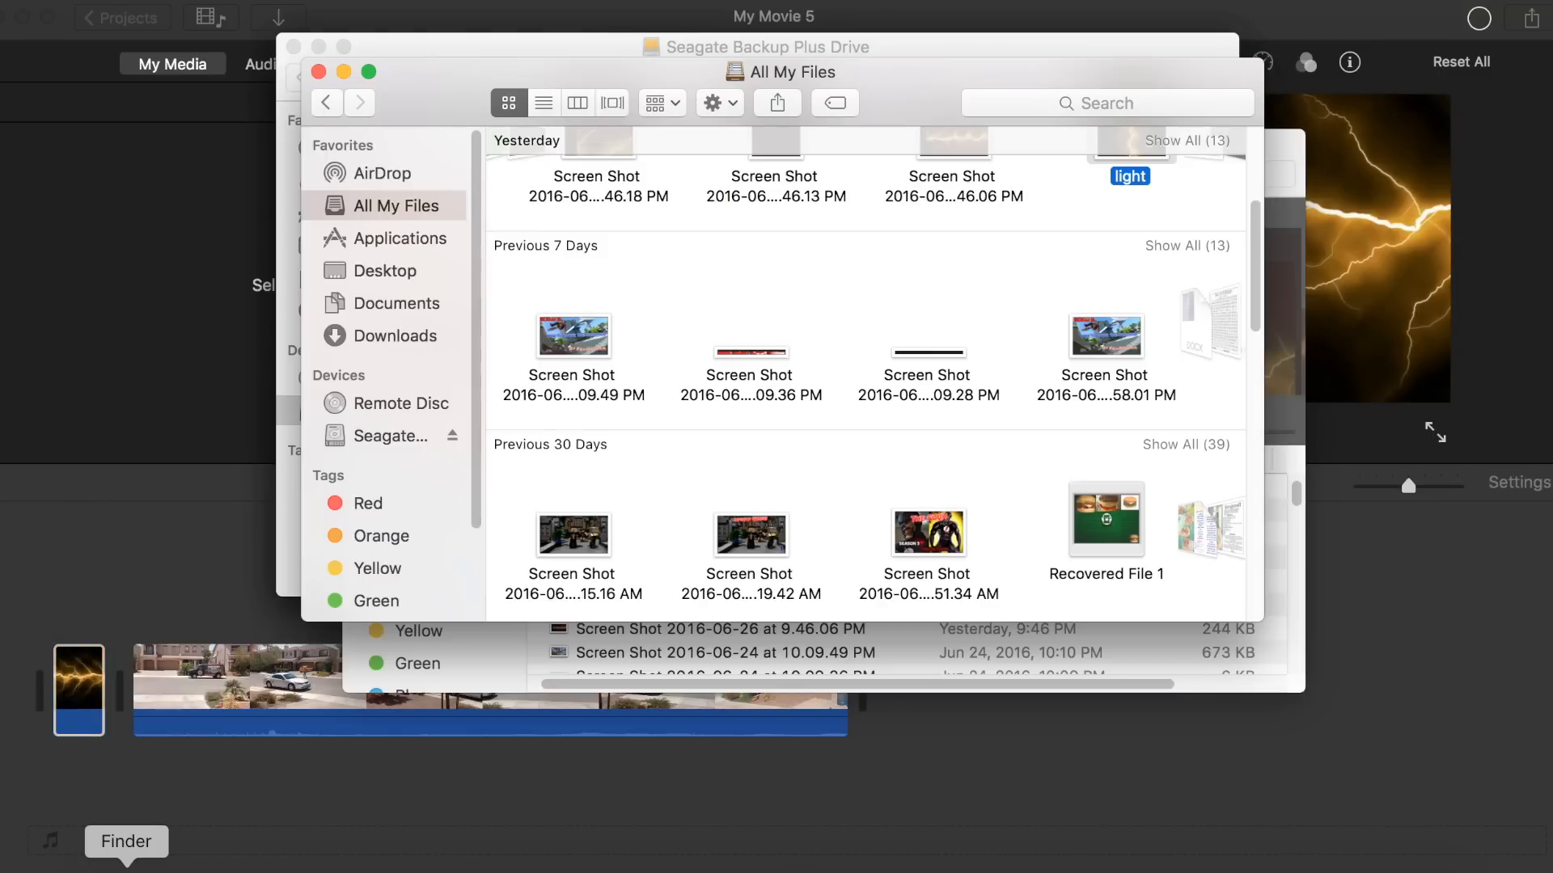
{"action": "left_click", "coordinate": [376, 435]}
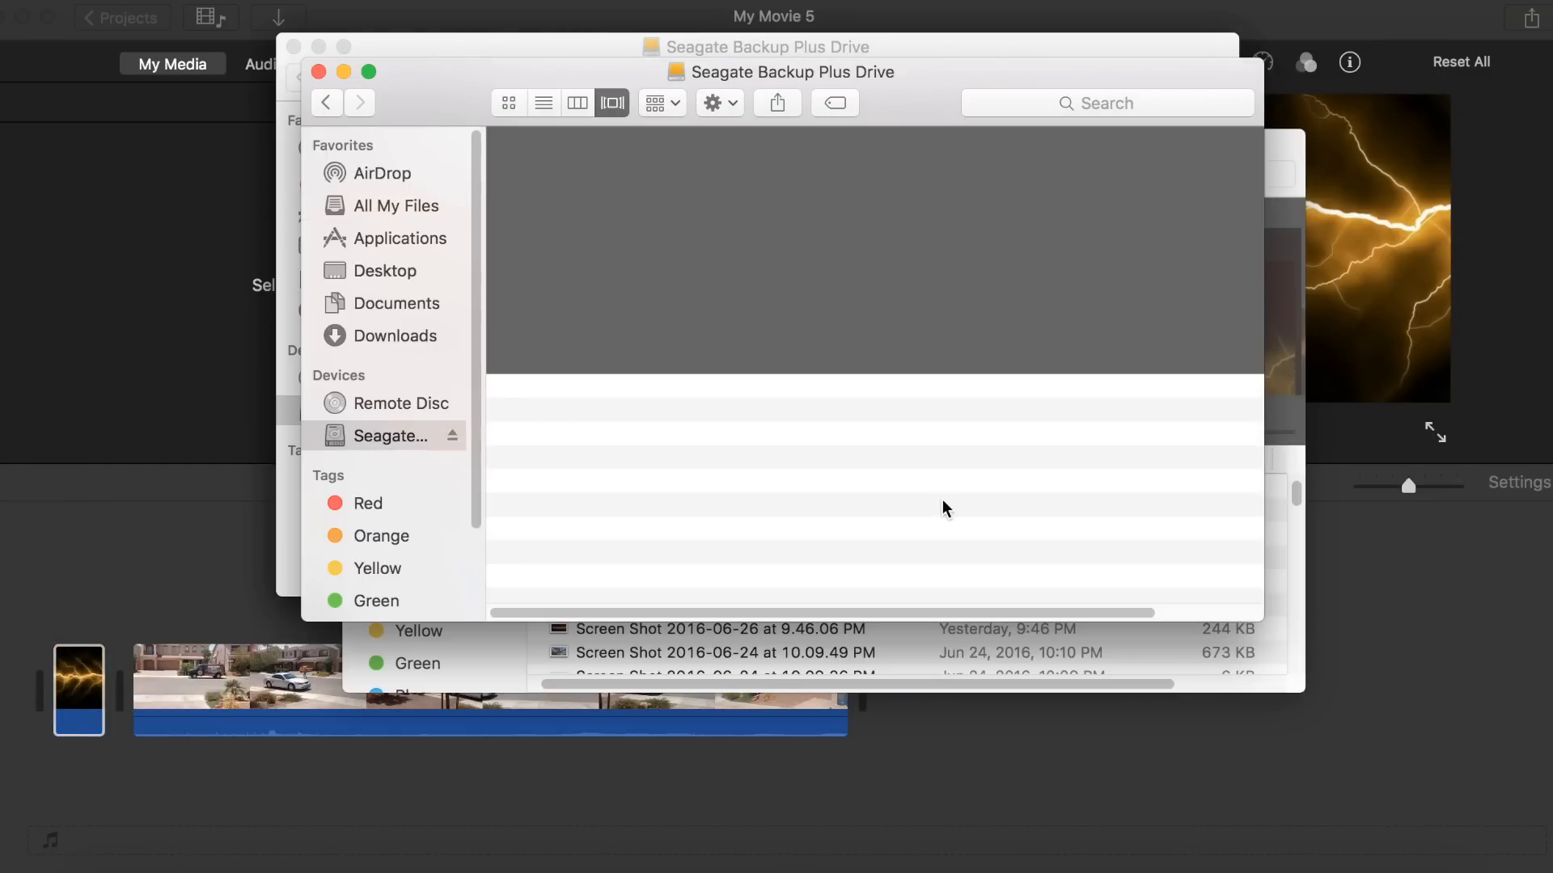
{"action": "scroll", "coordinate": [943, 498], "scroll_direction": "down", "scroll_amount": 10}
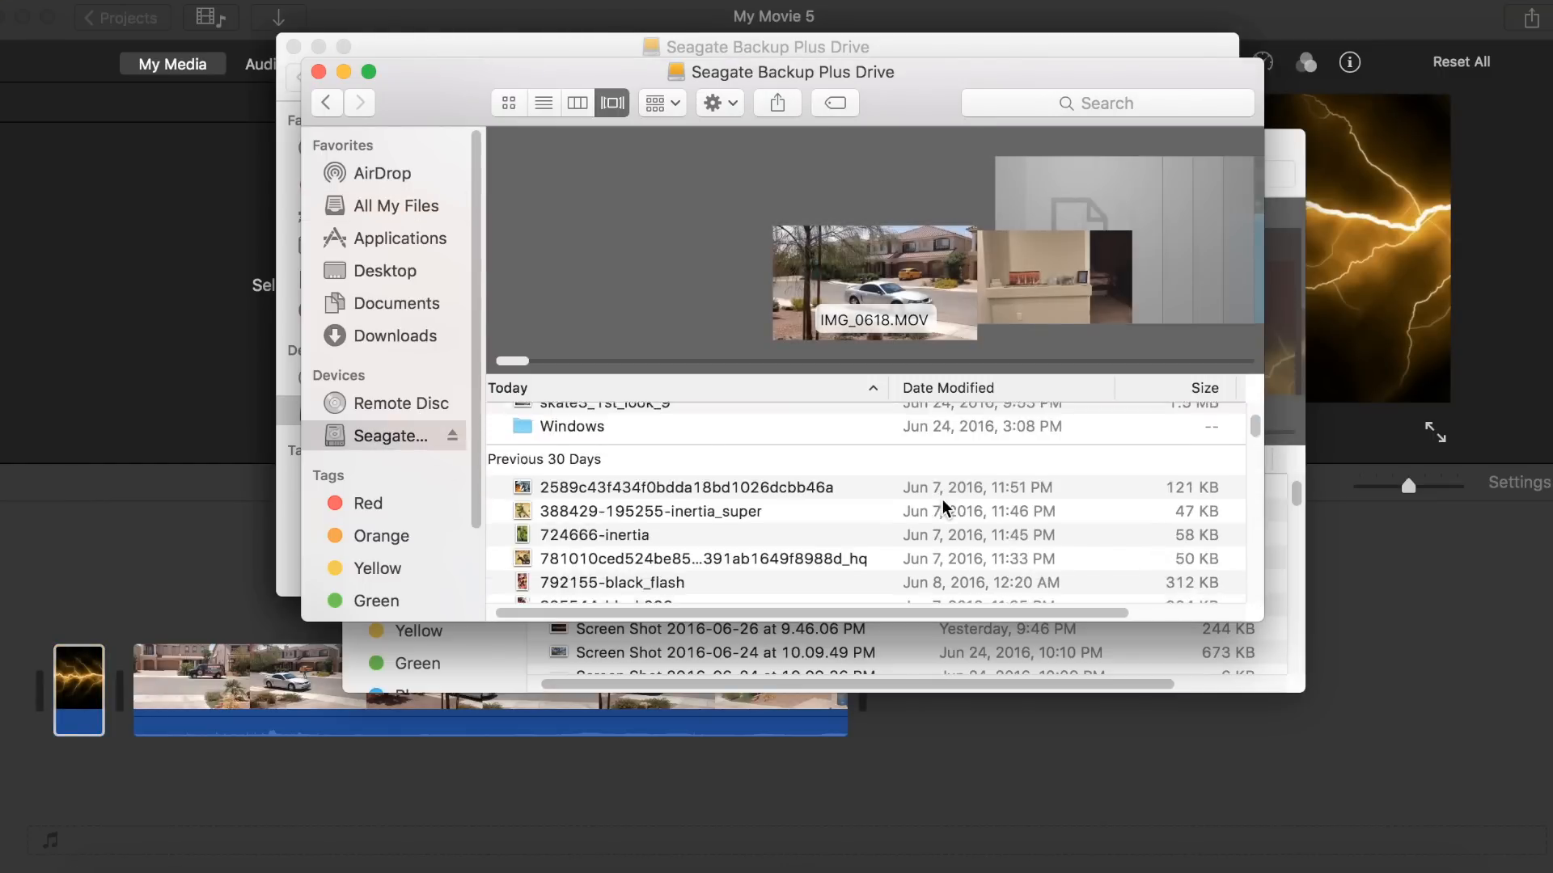
{"action": "scroll", "coordinate": [943, 498], "scroll_direction": "down", "scroll_amount": 20}
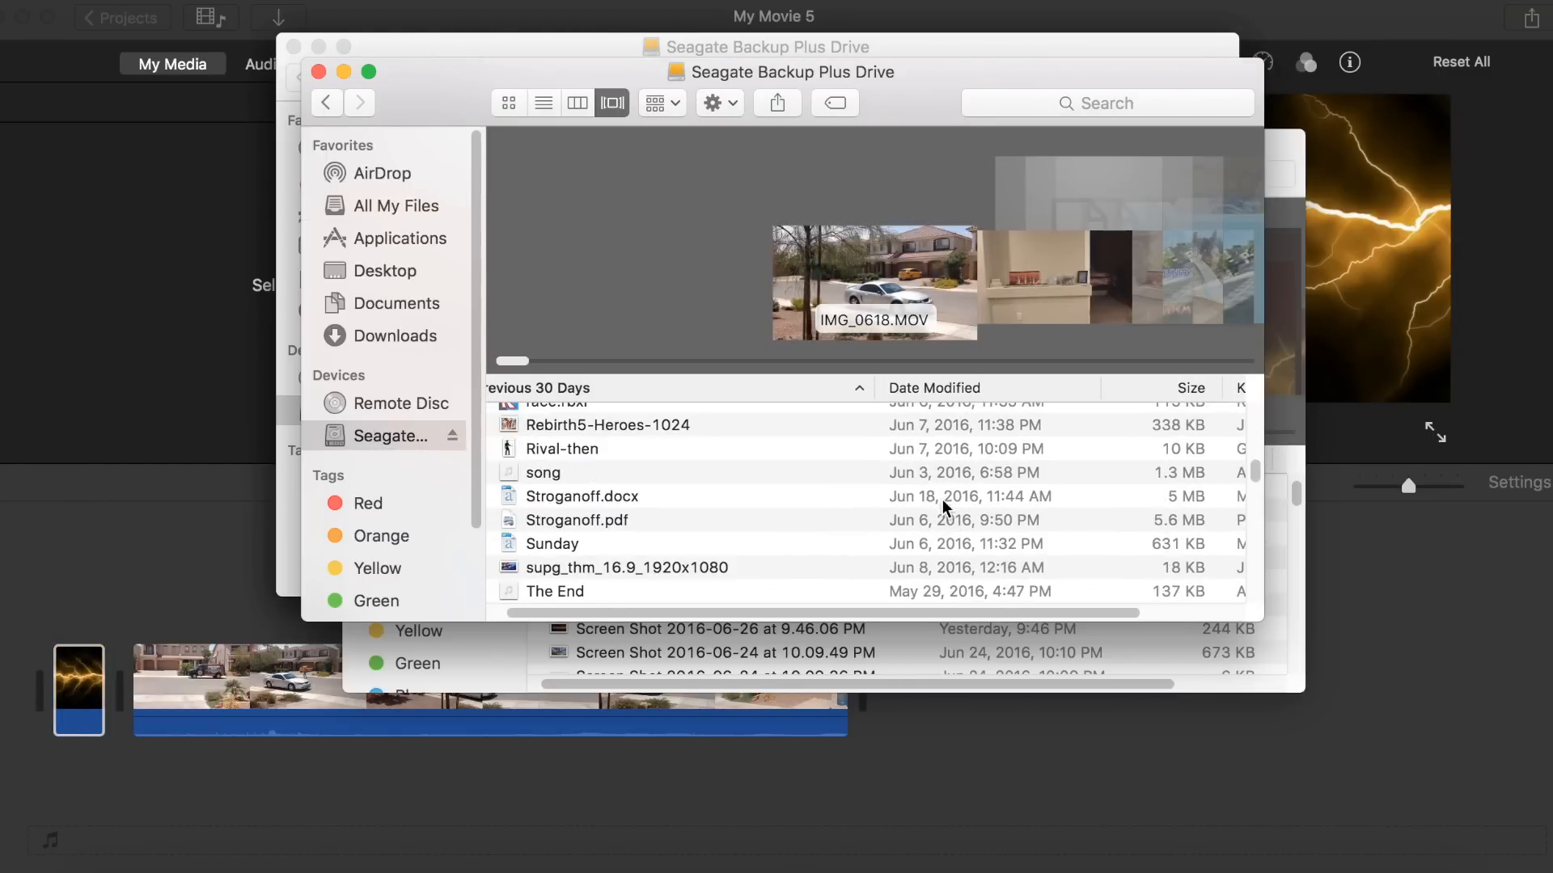
{"action": "scroll", "coordinate": [943, 498], "scroll_direction": "down", "scroll_amount": 20}
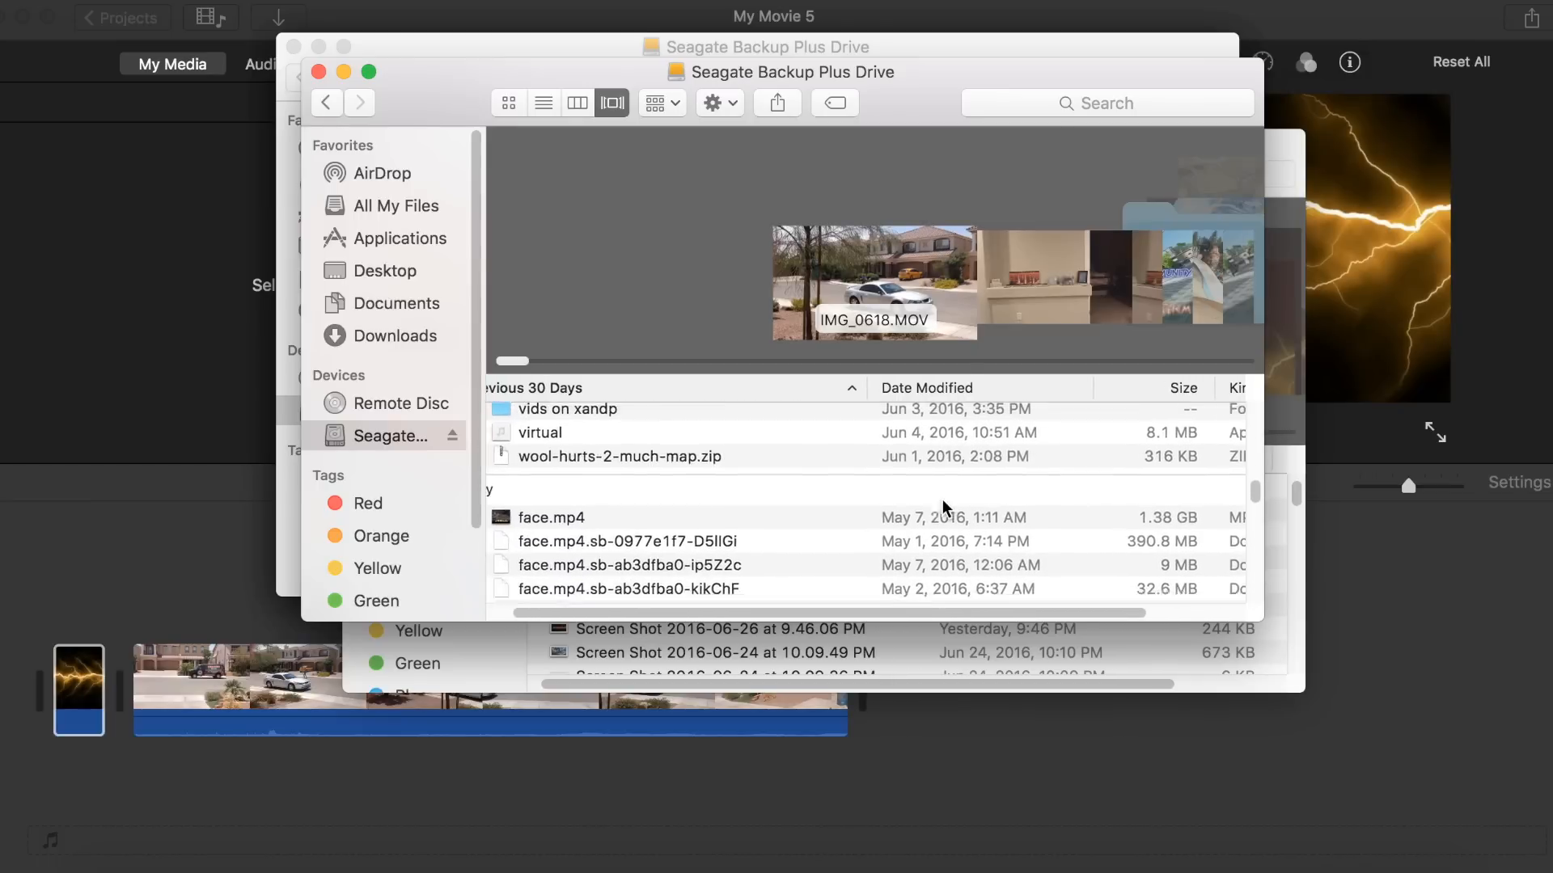
{"action": "scroll", "coordinate": [945, 498], "scroll_direction": "up", "scroll_amount": 15}
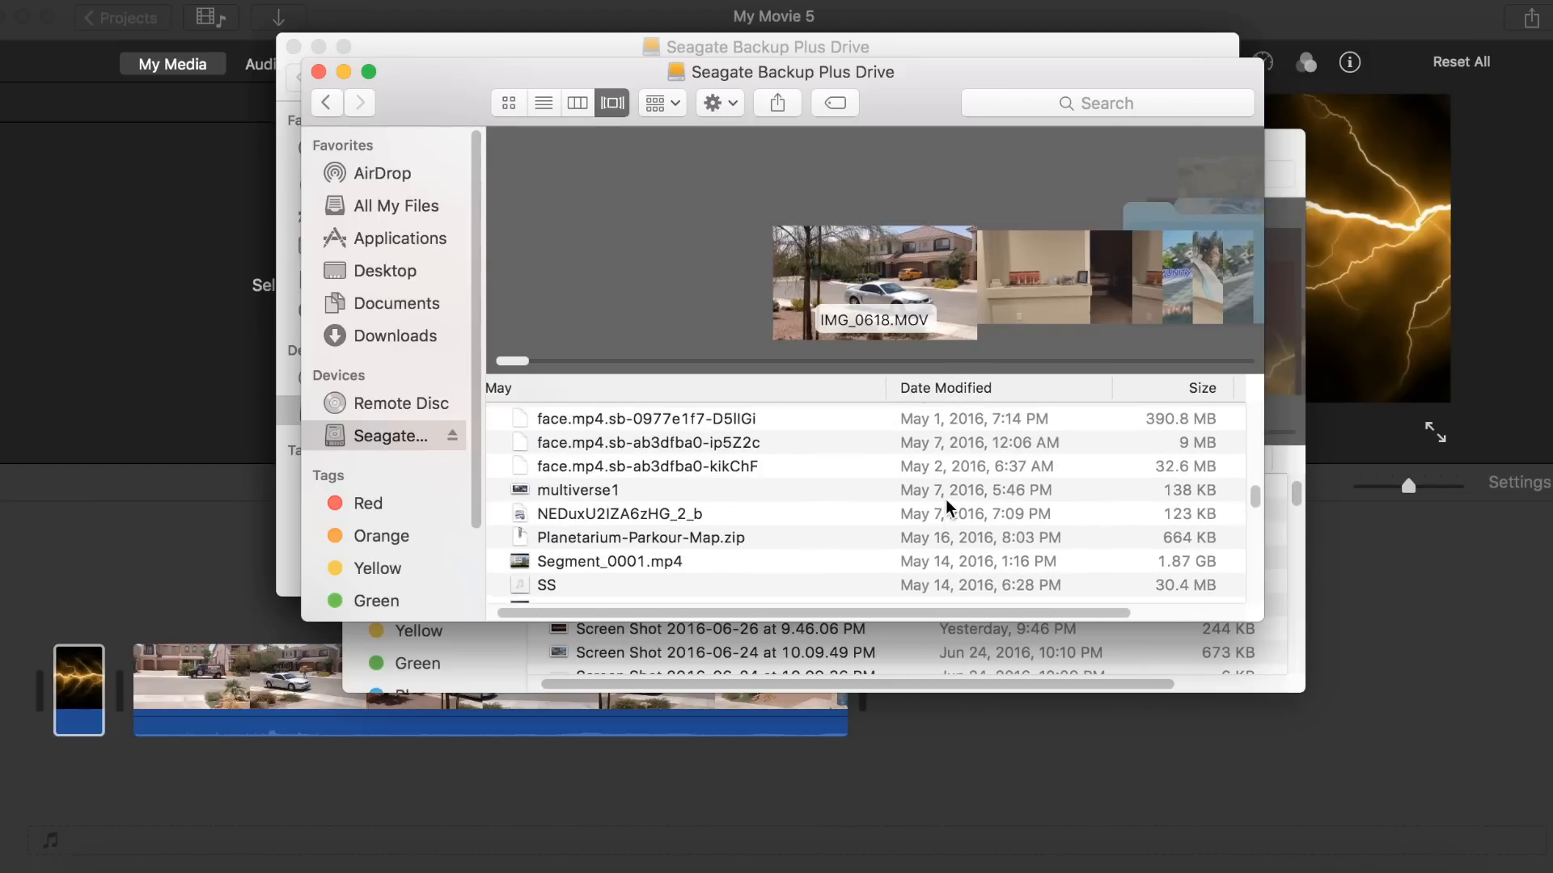
{"action": "scroll", "coordinate": [944, 499], "scroll_direction": "up", "scroll_amount": 3}
{"action": "scroll", "coordinate": [944, 498], "scroll_direction": "down", "scroll_amount": 15}
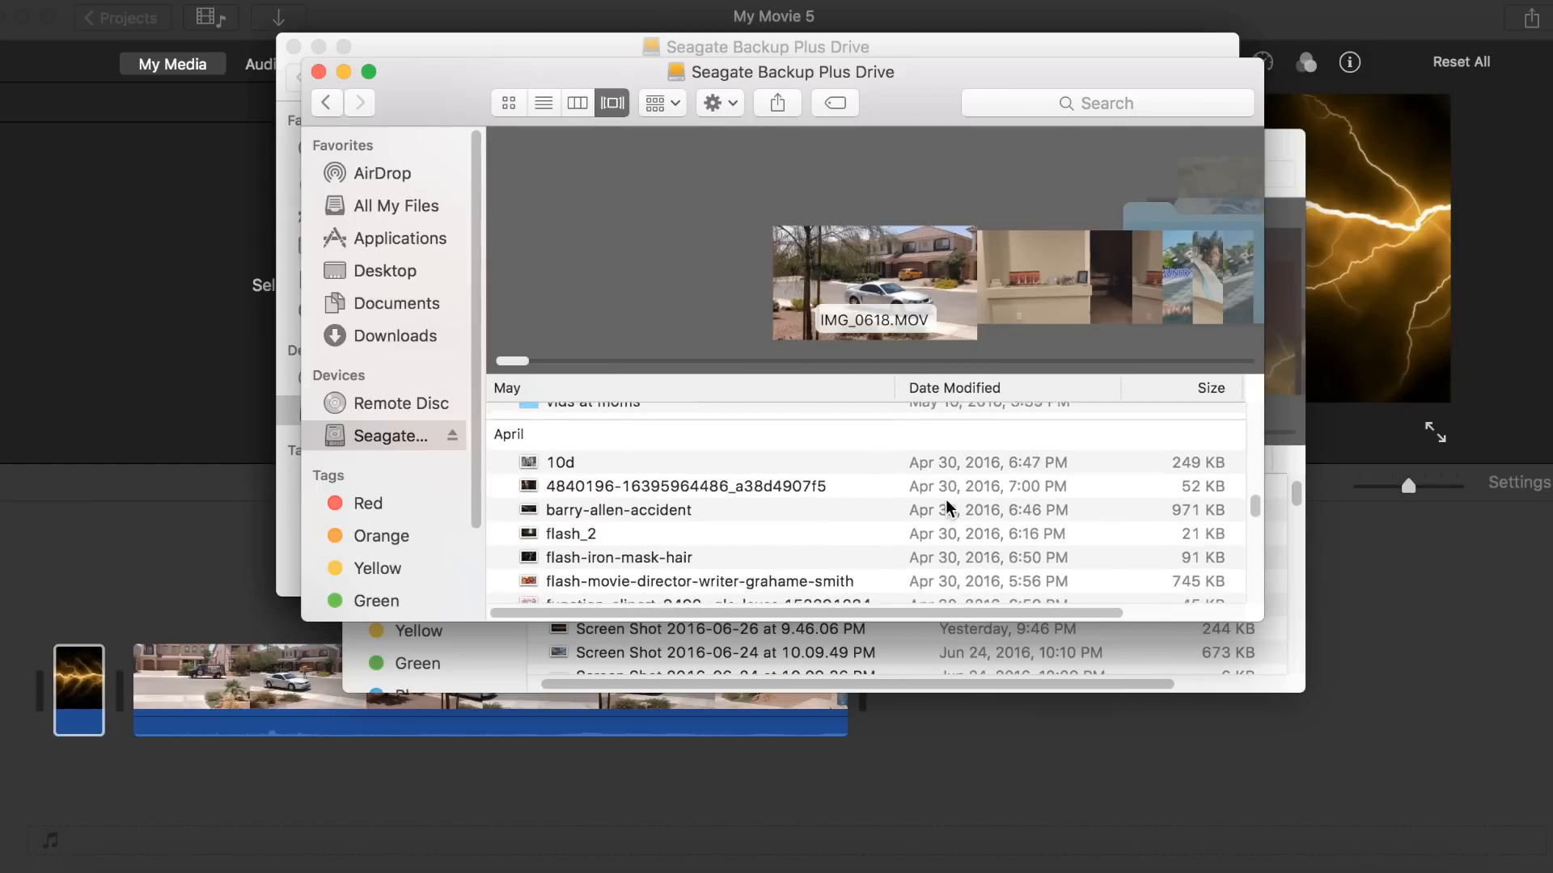
{"action": "scroll", "coordinate": [945, 503], "scroll_direction": "down", "scroll_amount": 12}
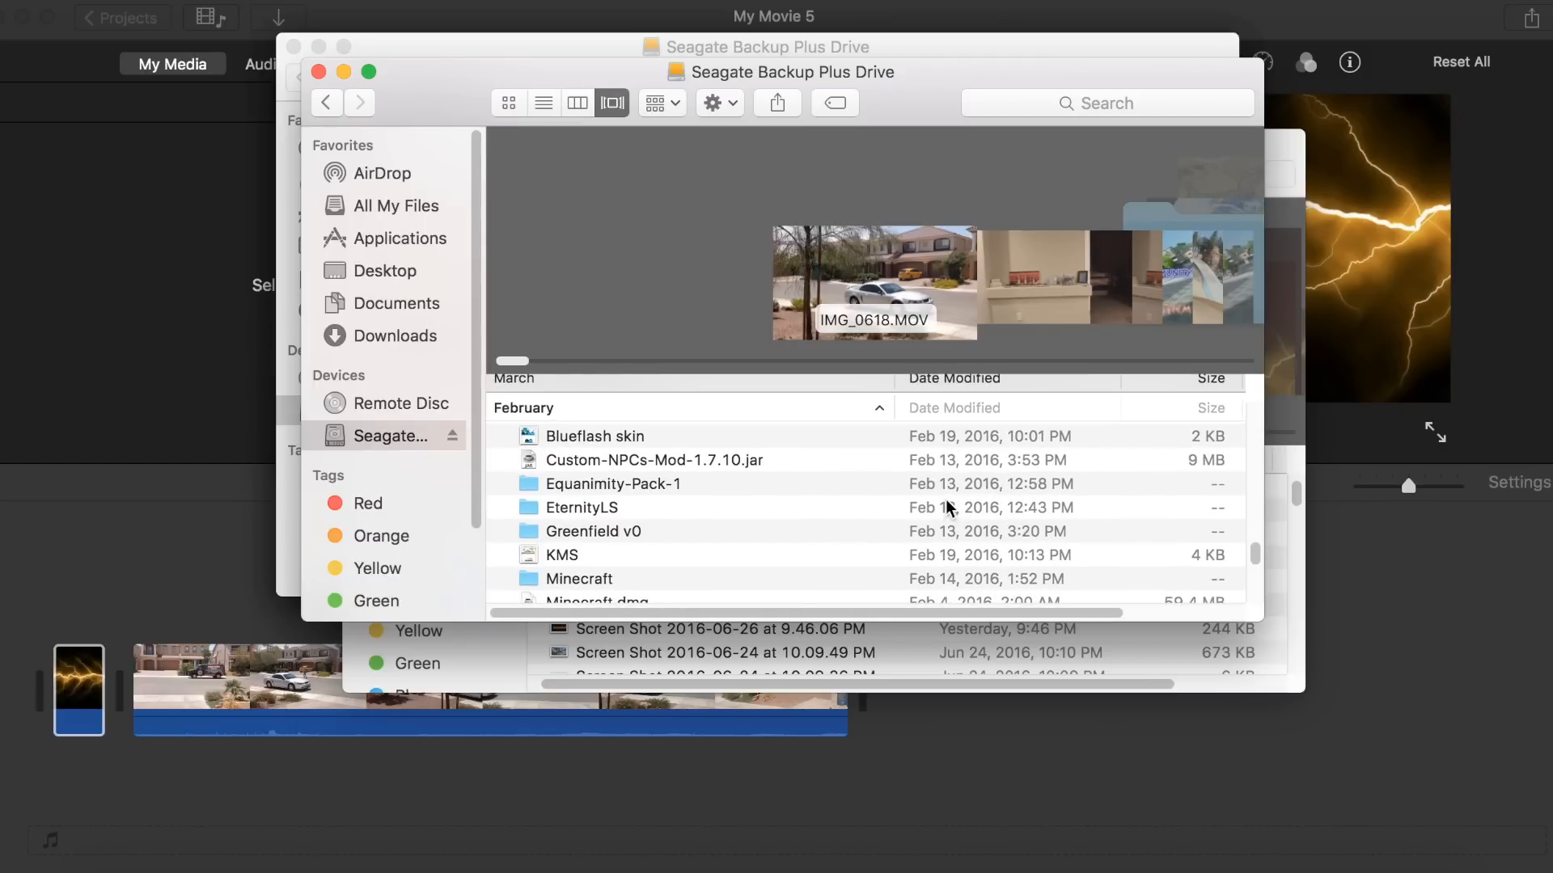
{"action": "scroll", "coordinate": [736, 591], "scroll_direction": "down", "scroll_amount": 3}
{"action": "scroll", "coordinate": [736, 591], "scroll_direction": "down", "scroll_amount": 5}
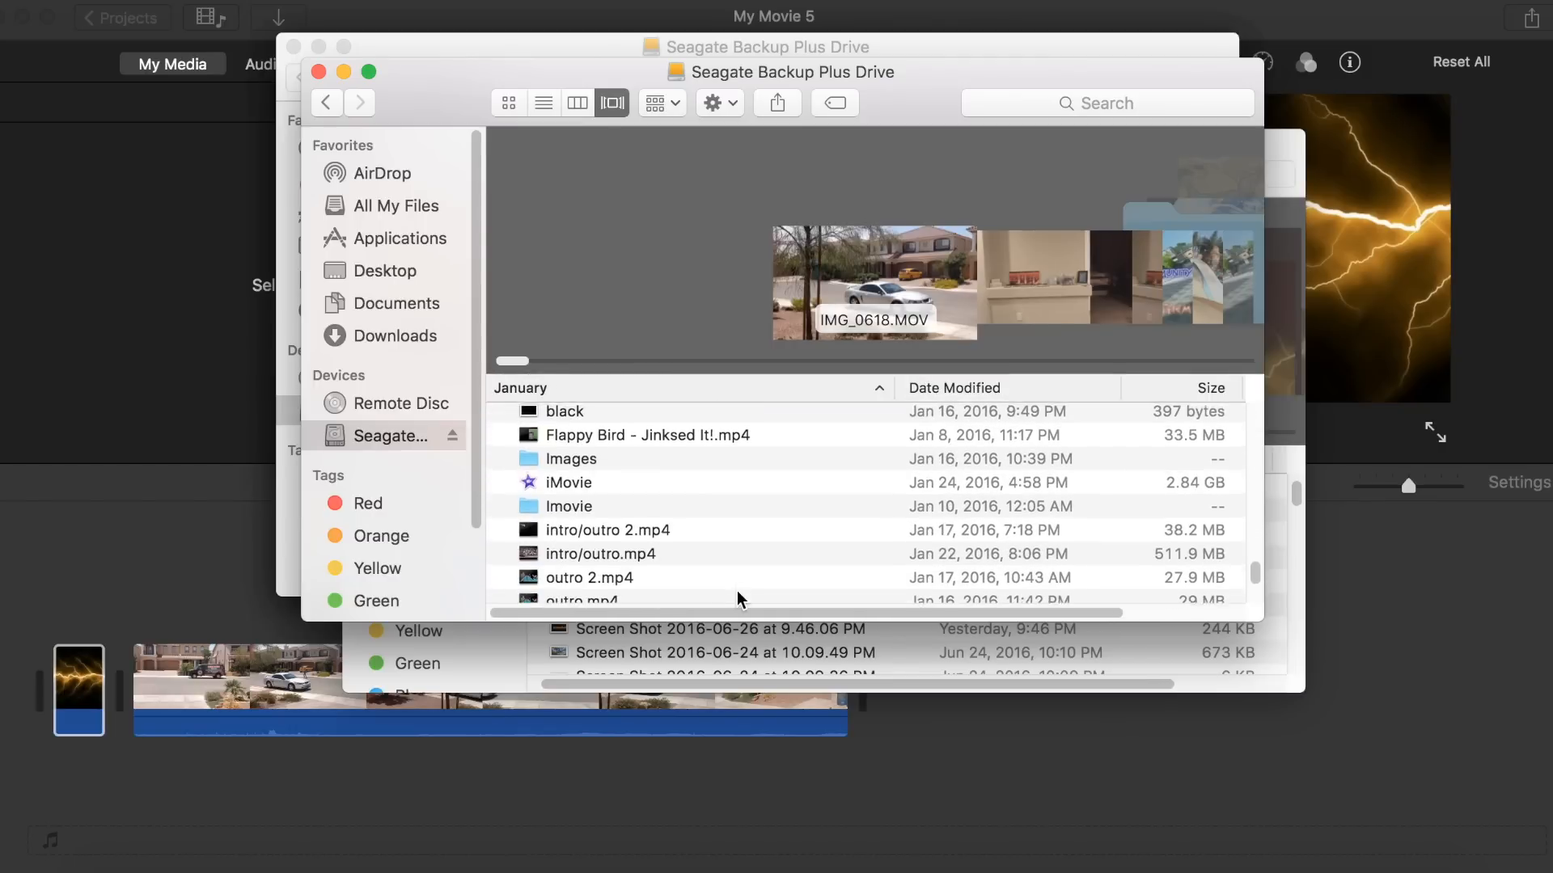
{"action": "double_click", "coordinate": [550, 506]}
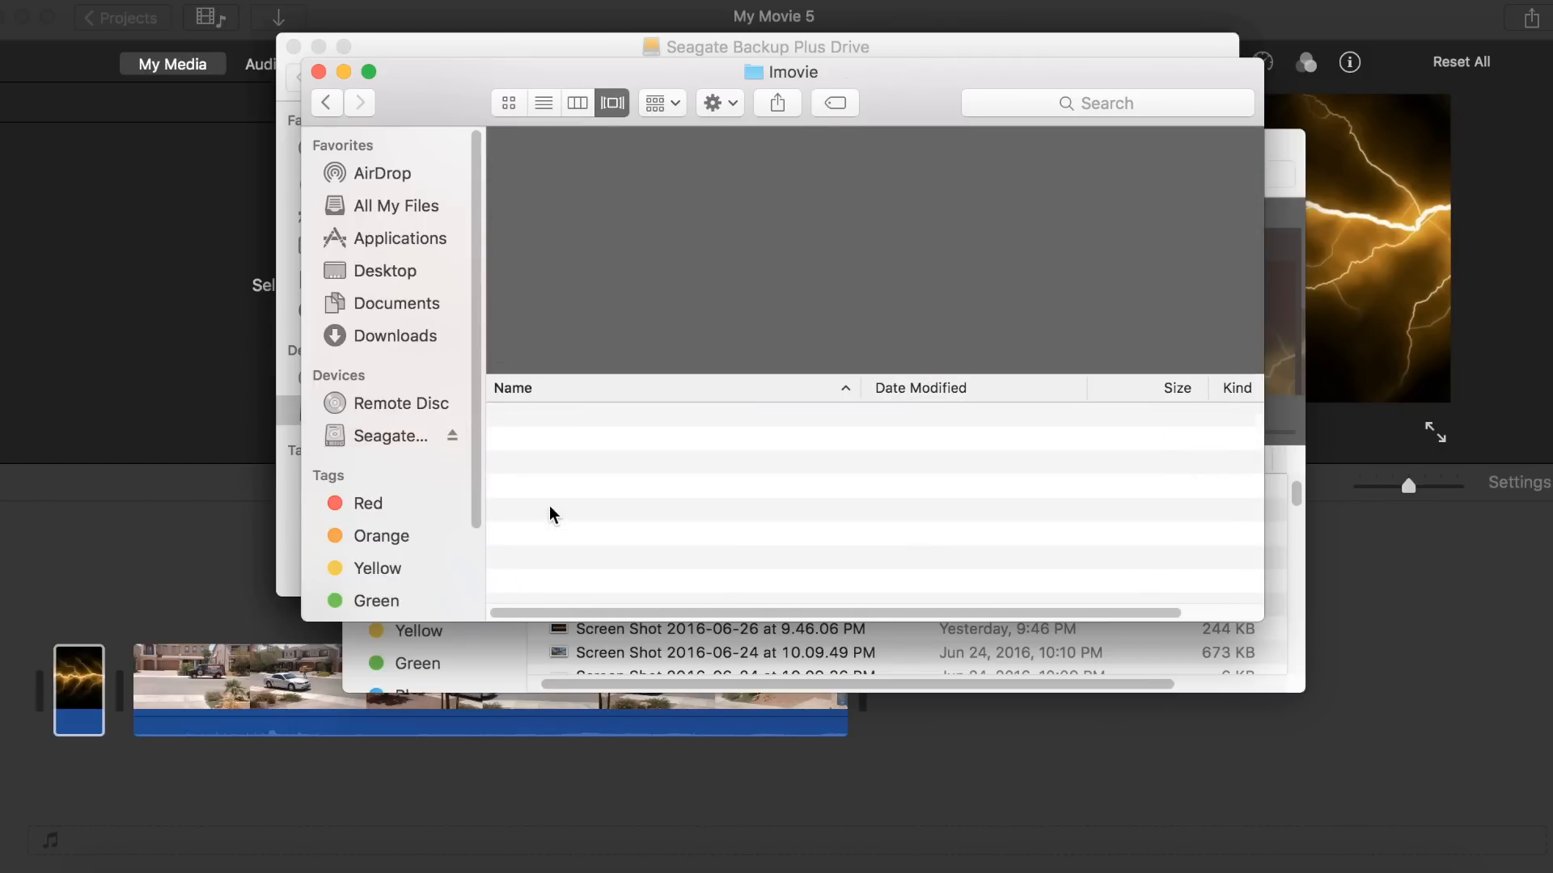
Step: Insert the green background image at the start of the iMovie timeline and stack the lightning clip above it
{"action": "left_click_drag", "start_coordinate": [633, 414], "coordinate": [82, 673]}
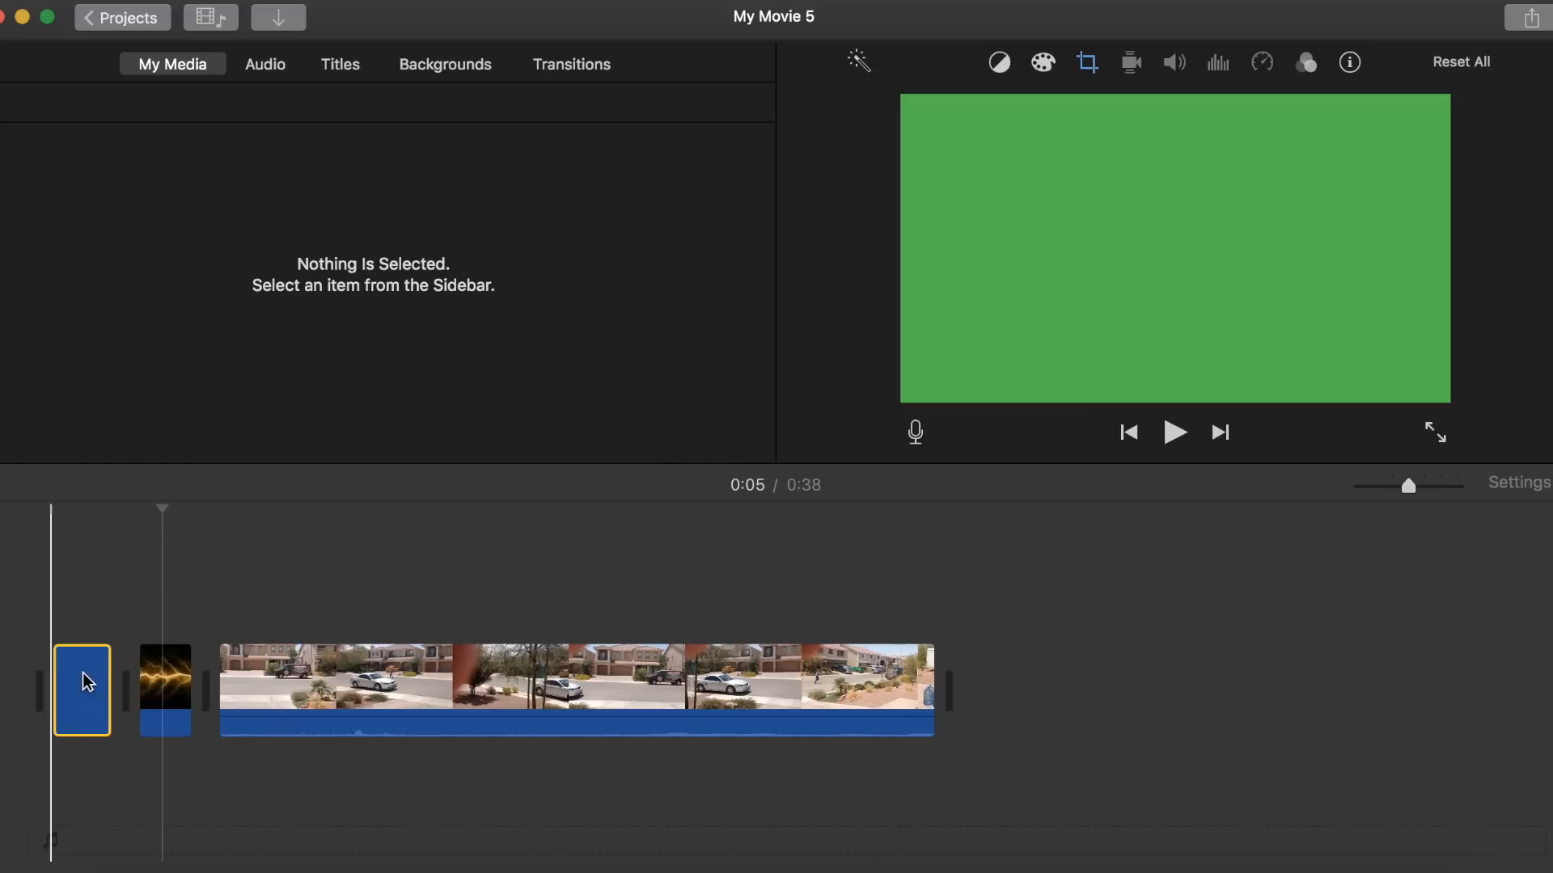
{"action": "left_click_drag", "start_coordinate": [189, 694], "coordinate": [69, 584]}
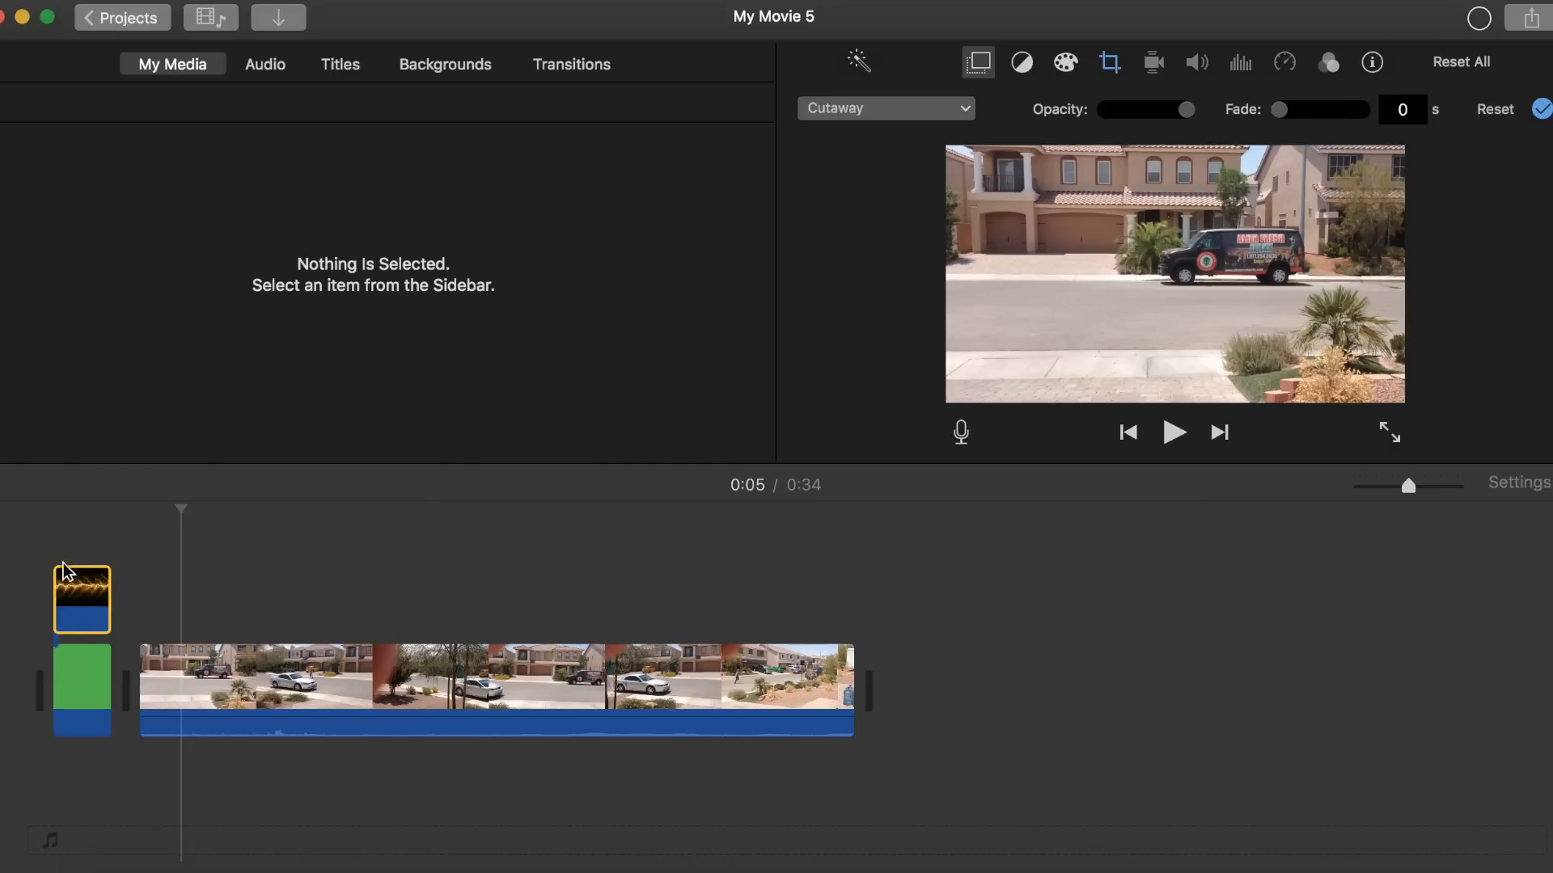
{"action": "left_click", "coordinate": [79, 603]}
{"action": "left_click", "coordinate": [51, 599]}
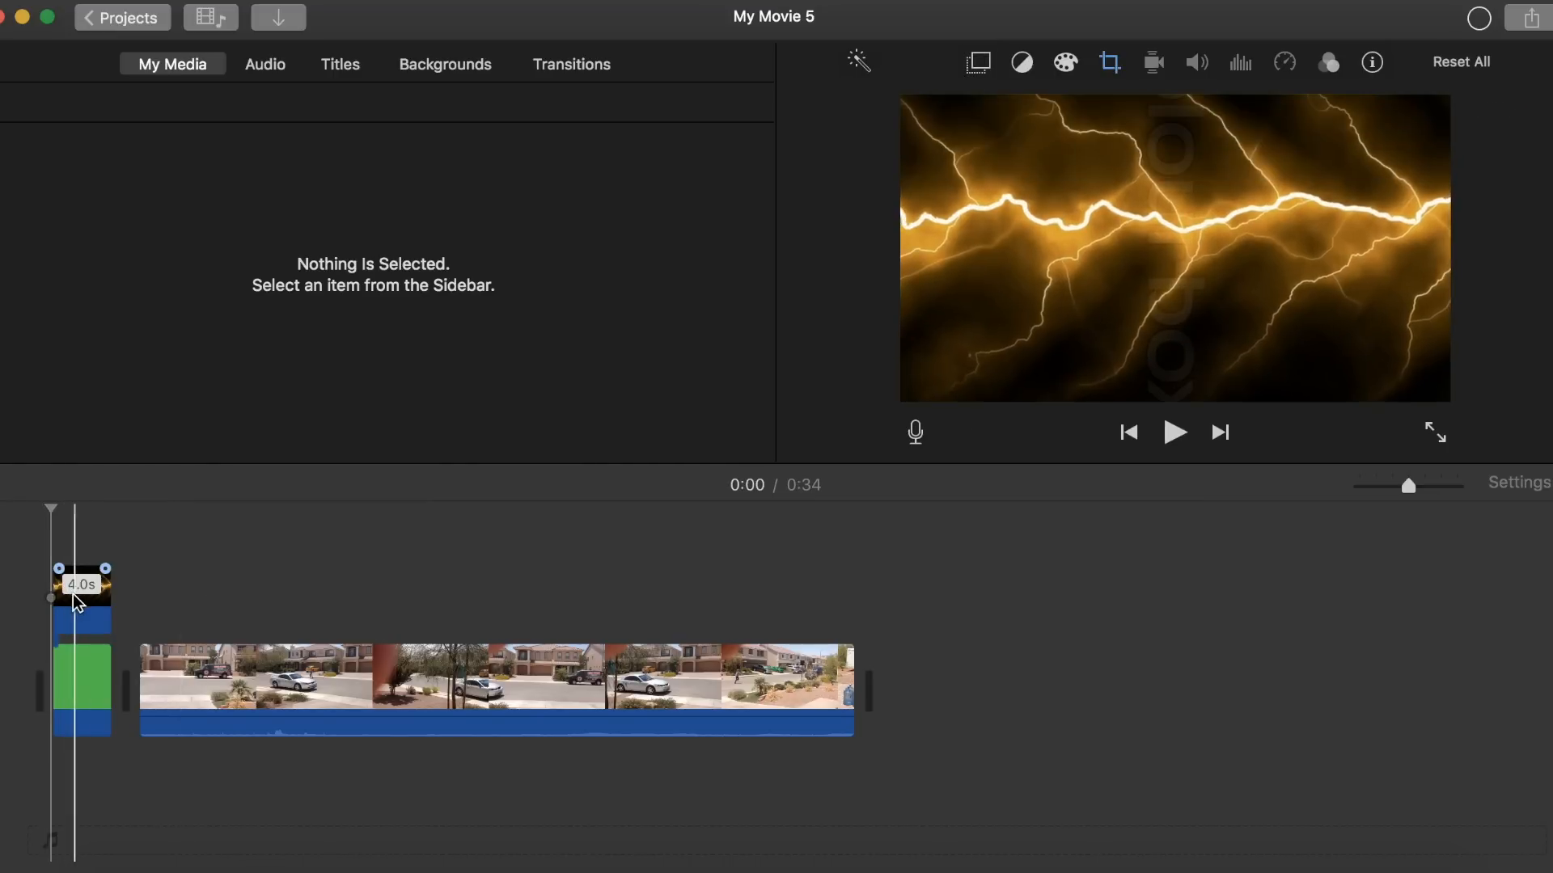
Step: Change the lightning clip's overlay mode to Green/Blue Screen and activate the clean-up eraser
{"action": "left_click", "coordinate": [72, 600]}
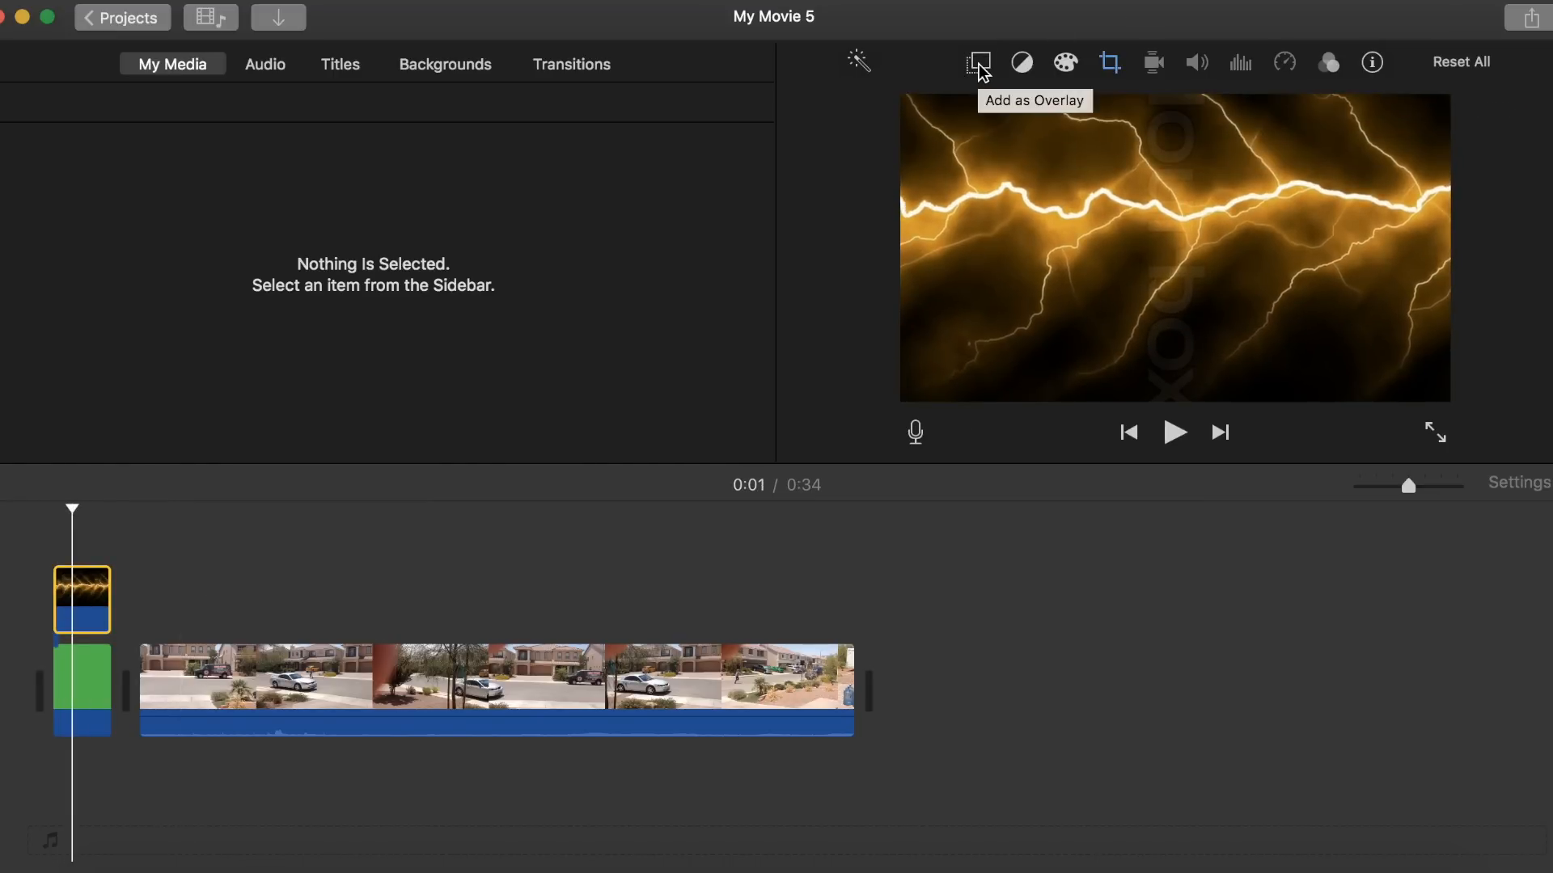
{"action": "left_click", "coordinate": [979, 65]}
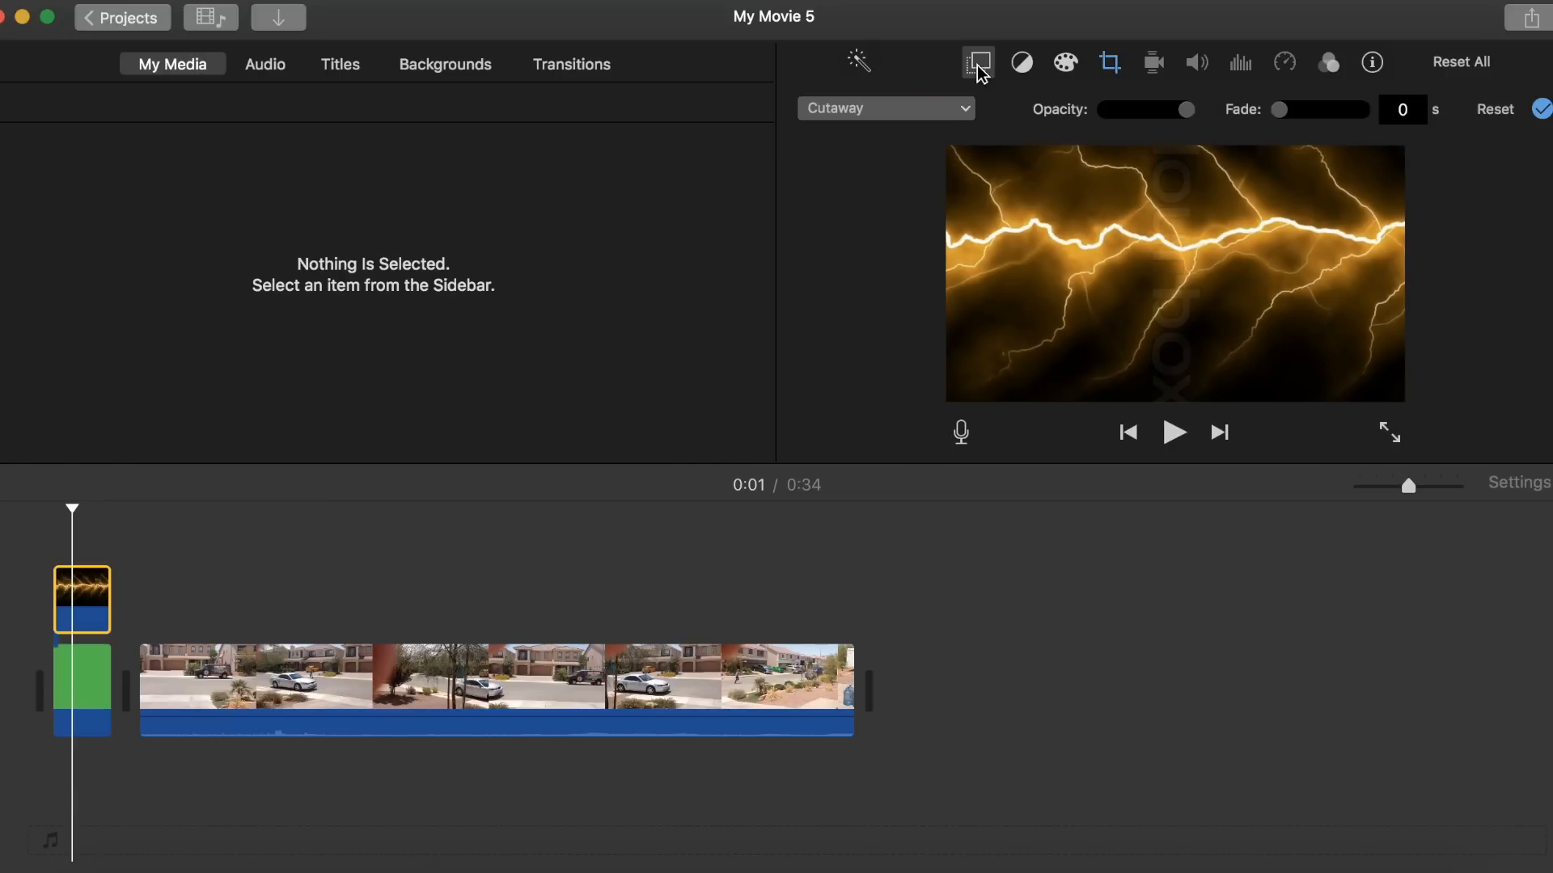
{"action": "left_click", "coordinate": [896, 111]}
{"action": "key", "text": "Escape"}
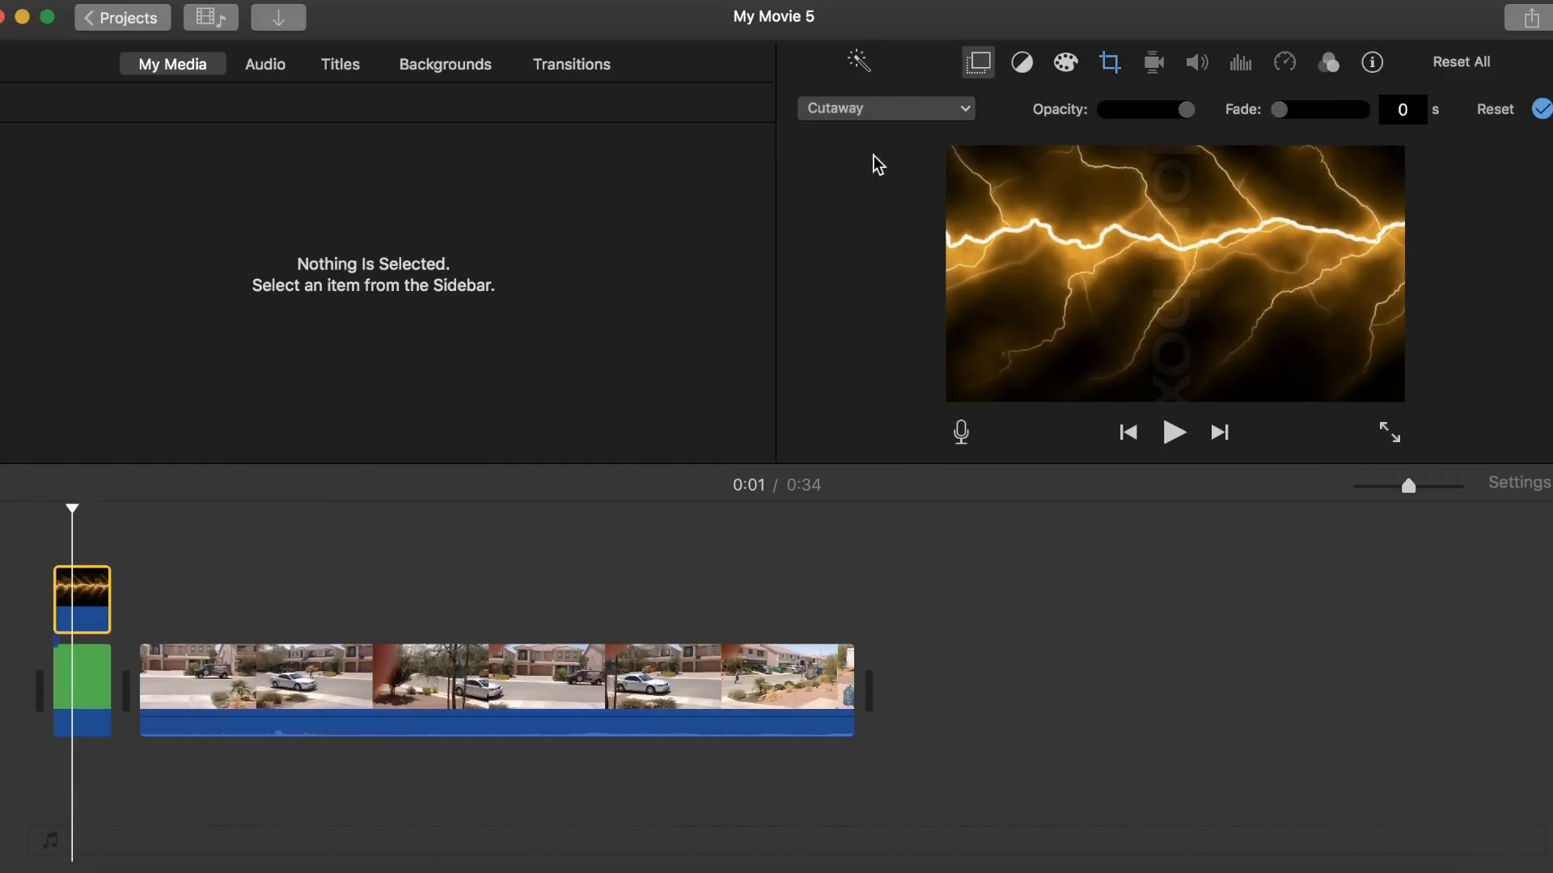
{"action": "left_click", "coordinate": [1405, 108]}
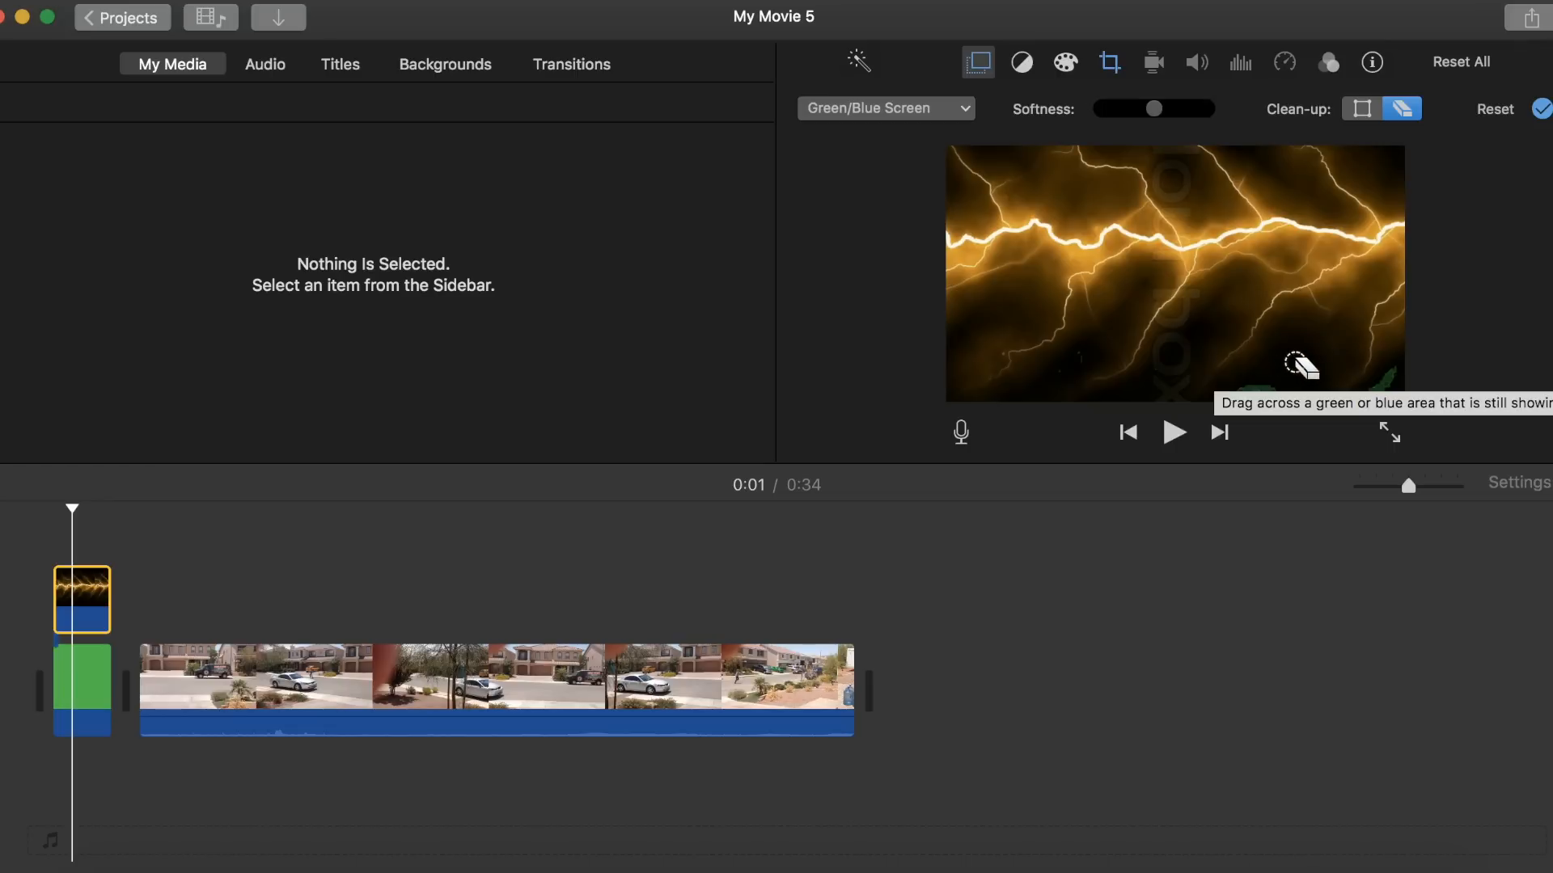
Step: Erase the black background around the lightning bolt, including the leftover specks along the lower edge
{"action": "left_click_drag", "start_coordinate": [1286, 366], "coordinate": [1295, 362]}
{"action": "mouse_move", "coordinate": [1234, 318]}
{"action": "left_mouse_down"}
{"action": "mouse_move", "coordinate": [1170, 352]}
{"action": "mouse_move", "coordinate": [1281, 371]}
{"action": "left_mouse_up"}
{"action": "left_click_drag", "start_coordinate": [1383, 391], "coordinate": [1379, 389]}
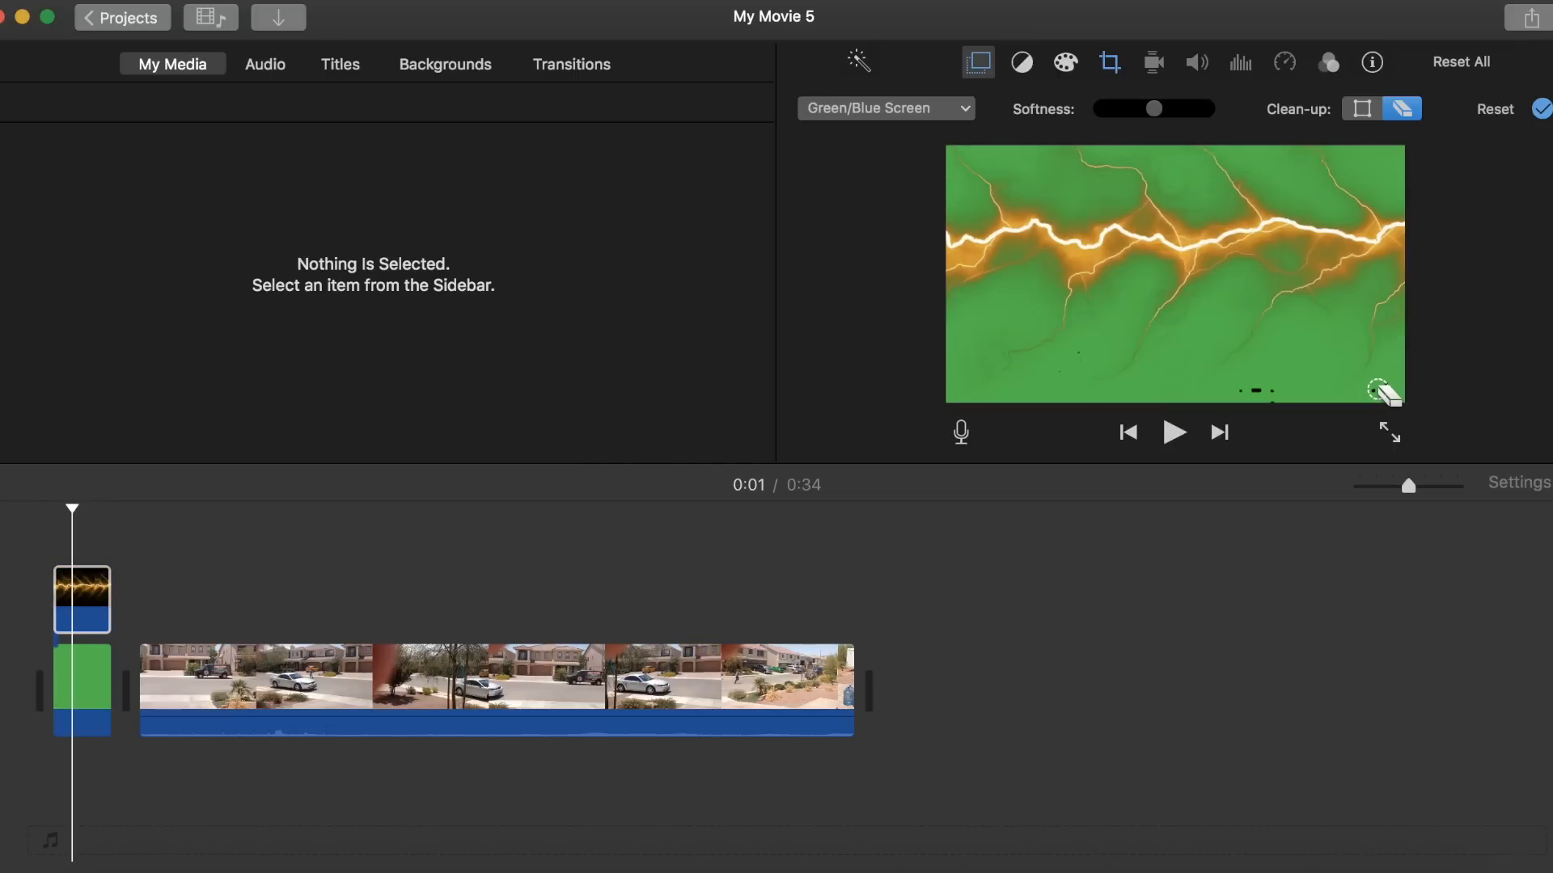
{"action": "left_click_drag", "start_coordinate": [1255, 396], "coordinate": [1384, 381]}
{"action": "left_click_drag", "start_coordinate": [1170, 178], "coordinate": [1170, 177]}
{"action": "left_click_drag", "start_coordinate": [1088, 356], "coordinate": [1200, 373]}
{"action": "left_click_drag", "start_coordinate": [1323, 376], "coordinate": [1339, 378]}
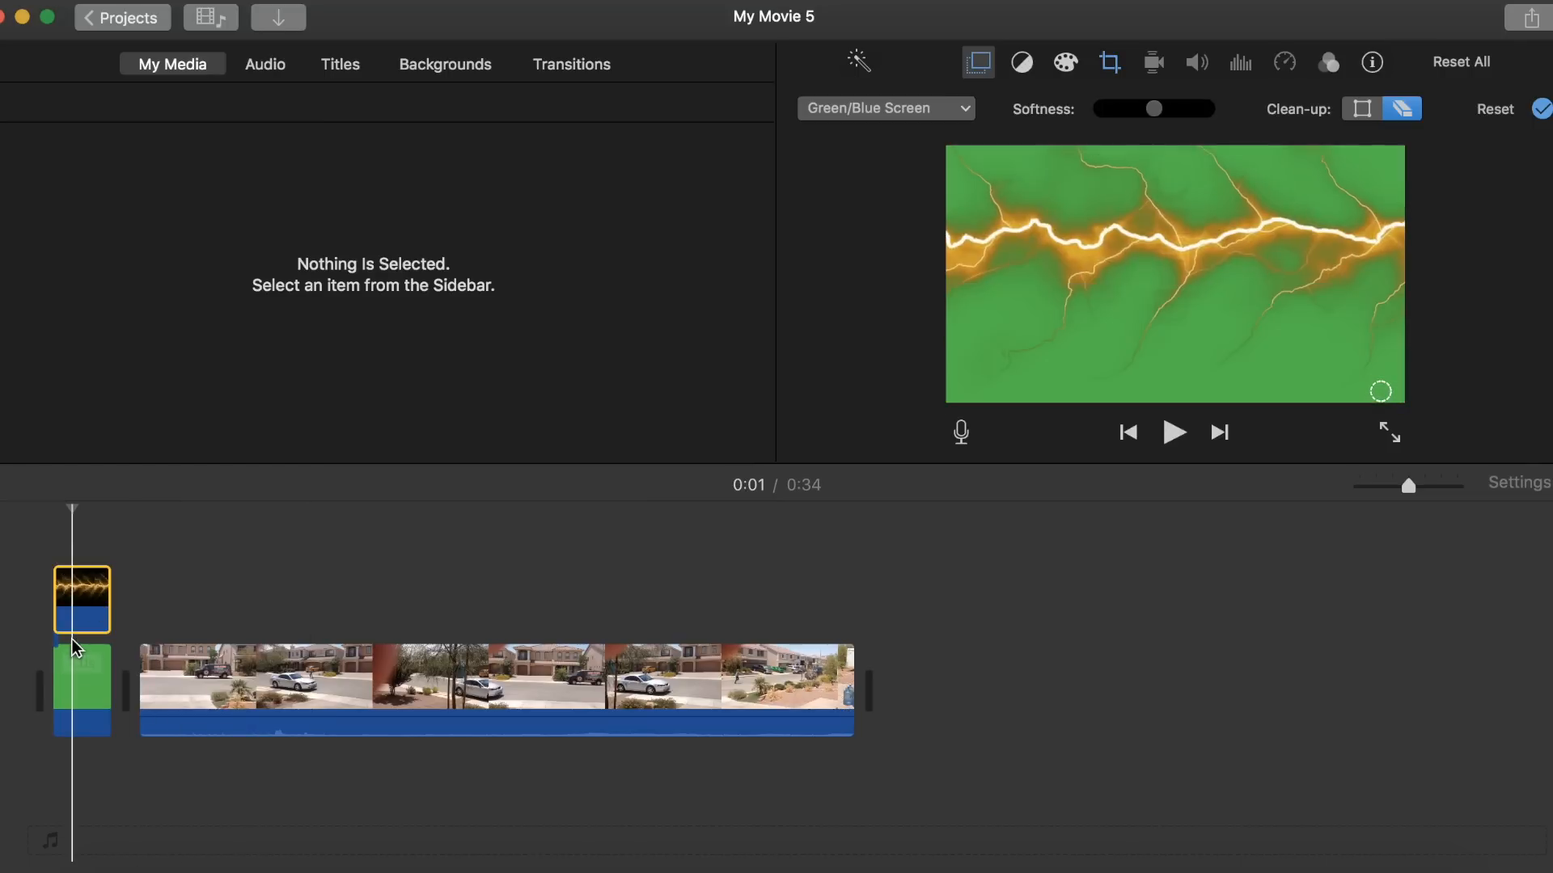
Step: Capture a screenshot of the full preview frame showing the lightning over the green background
{"action": "right_click", "coordinate": [78, 662]}
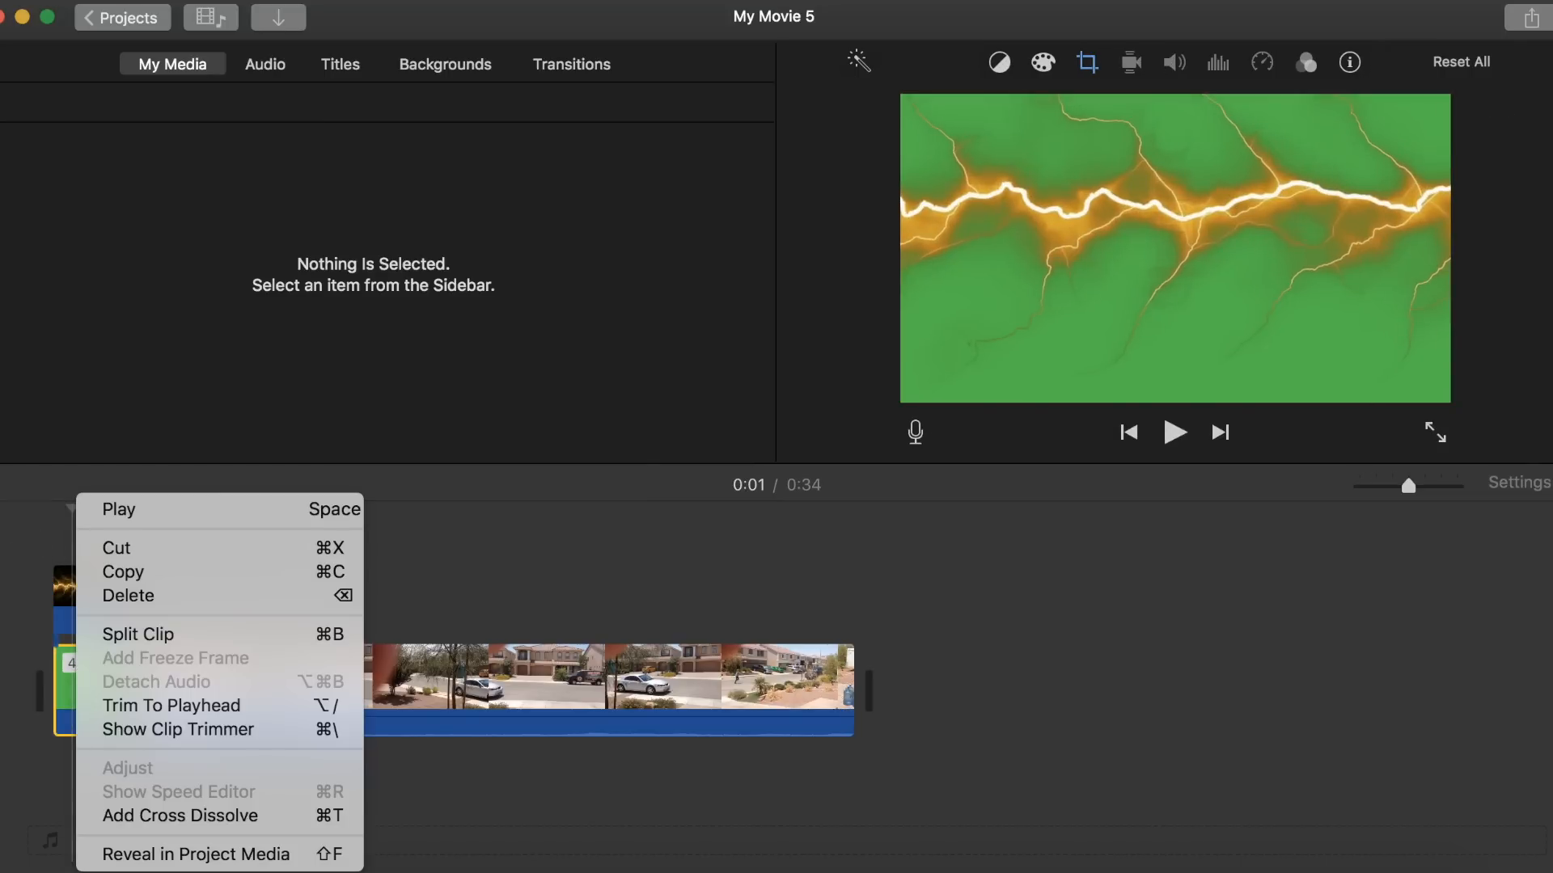
{"action": "left_click", "coordinate": [49, 659]}
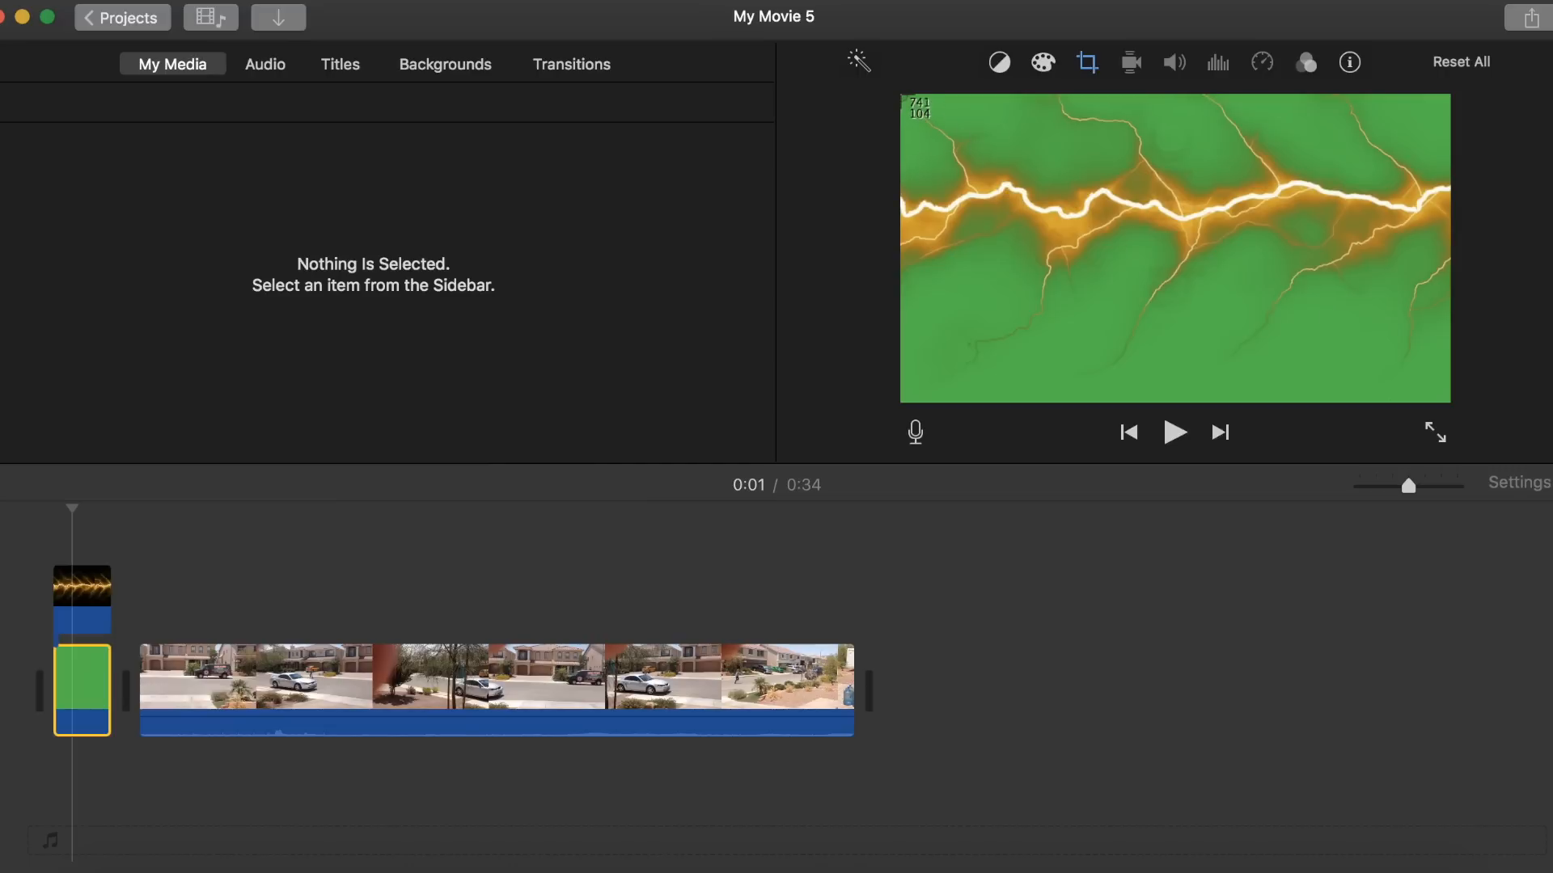
{"action": "left_click_drag", "start_coordinate": [903, 97], "coordinate": [1451, 402]}
Step: Add Screen Shot 2016-06-27 at 1.26.48 PM from the Desktop folder to the end of the iMovie timeline, after the street video
{"action": "key", "text": "super+Tab"}
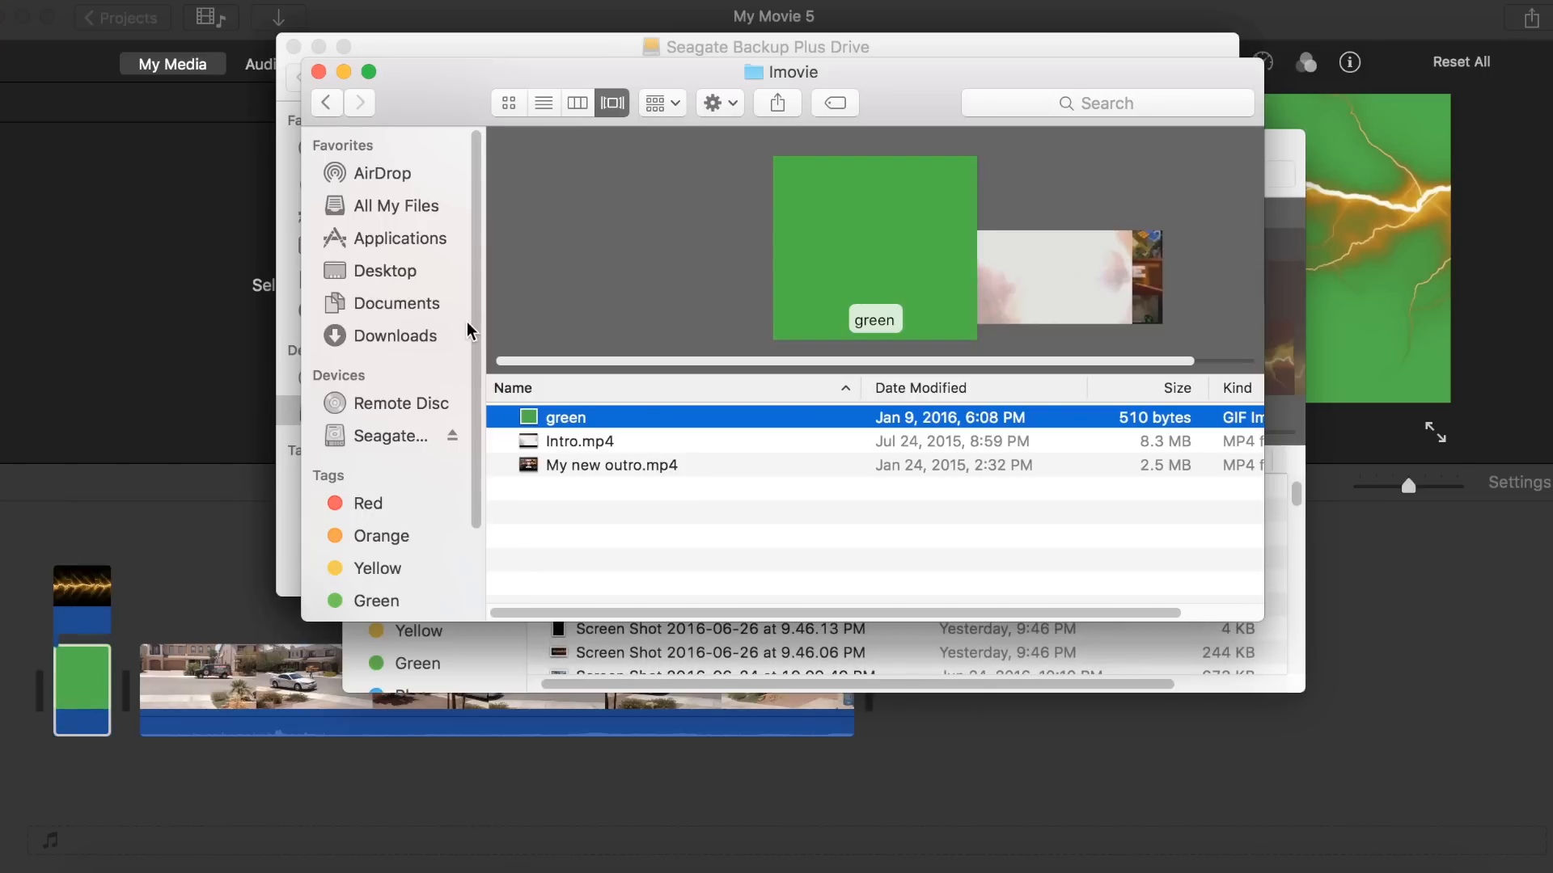
{"action": "left_click", "coordinate": [387, 272]}
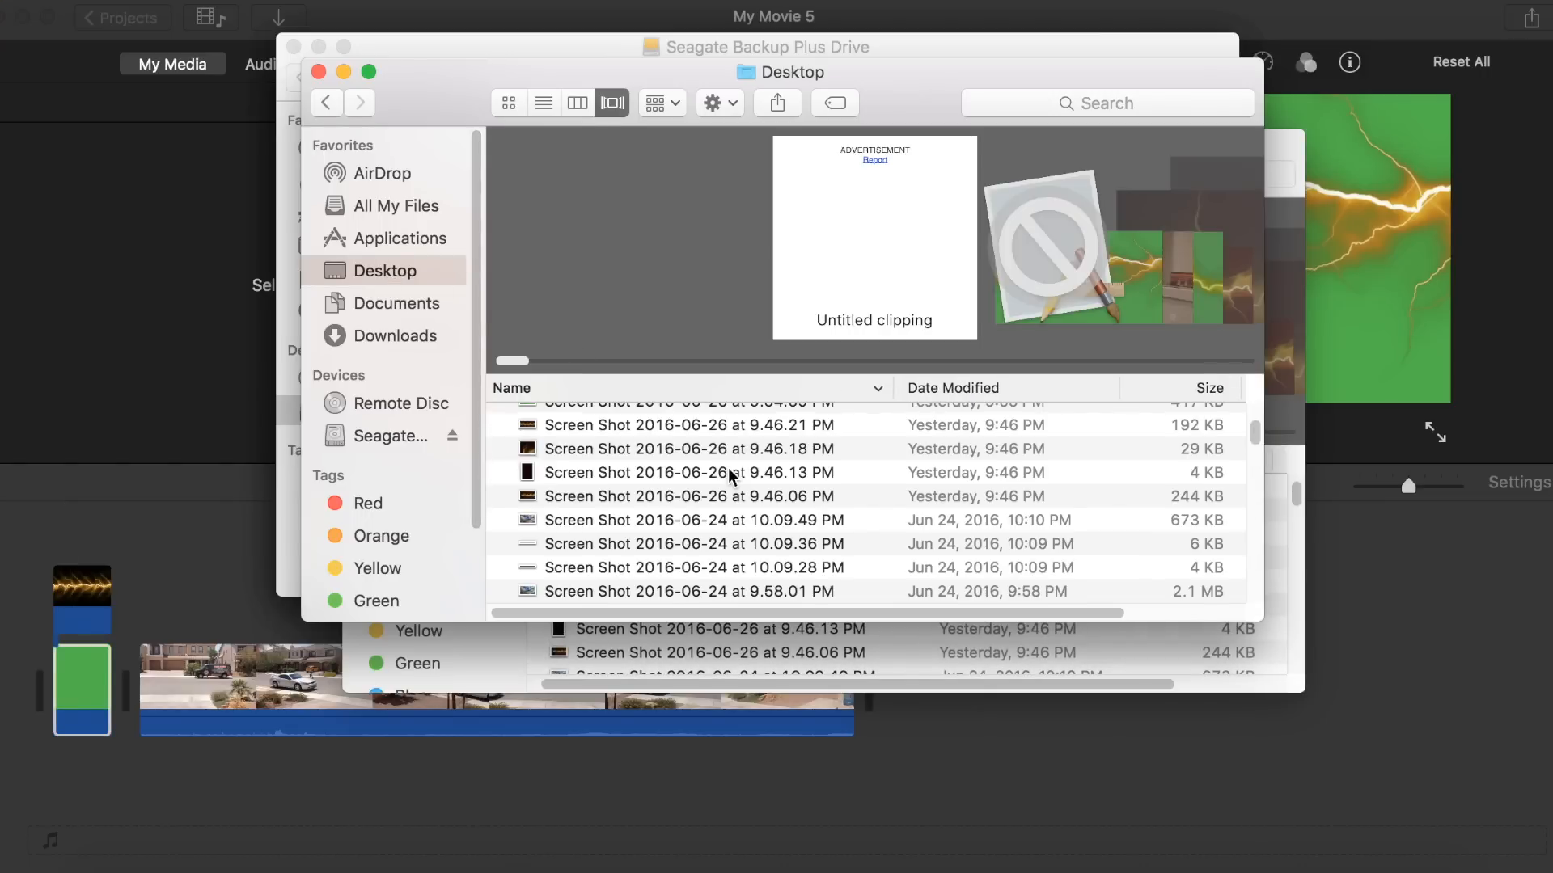
{"action": "left_click", "coordinate": [728, 468]}
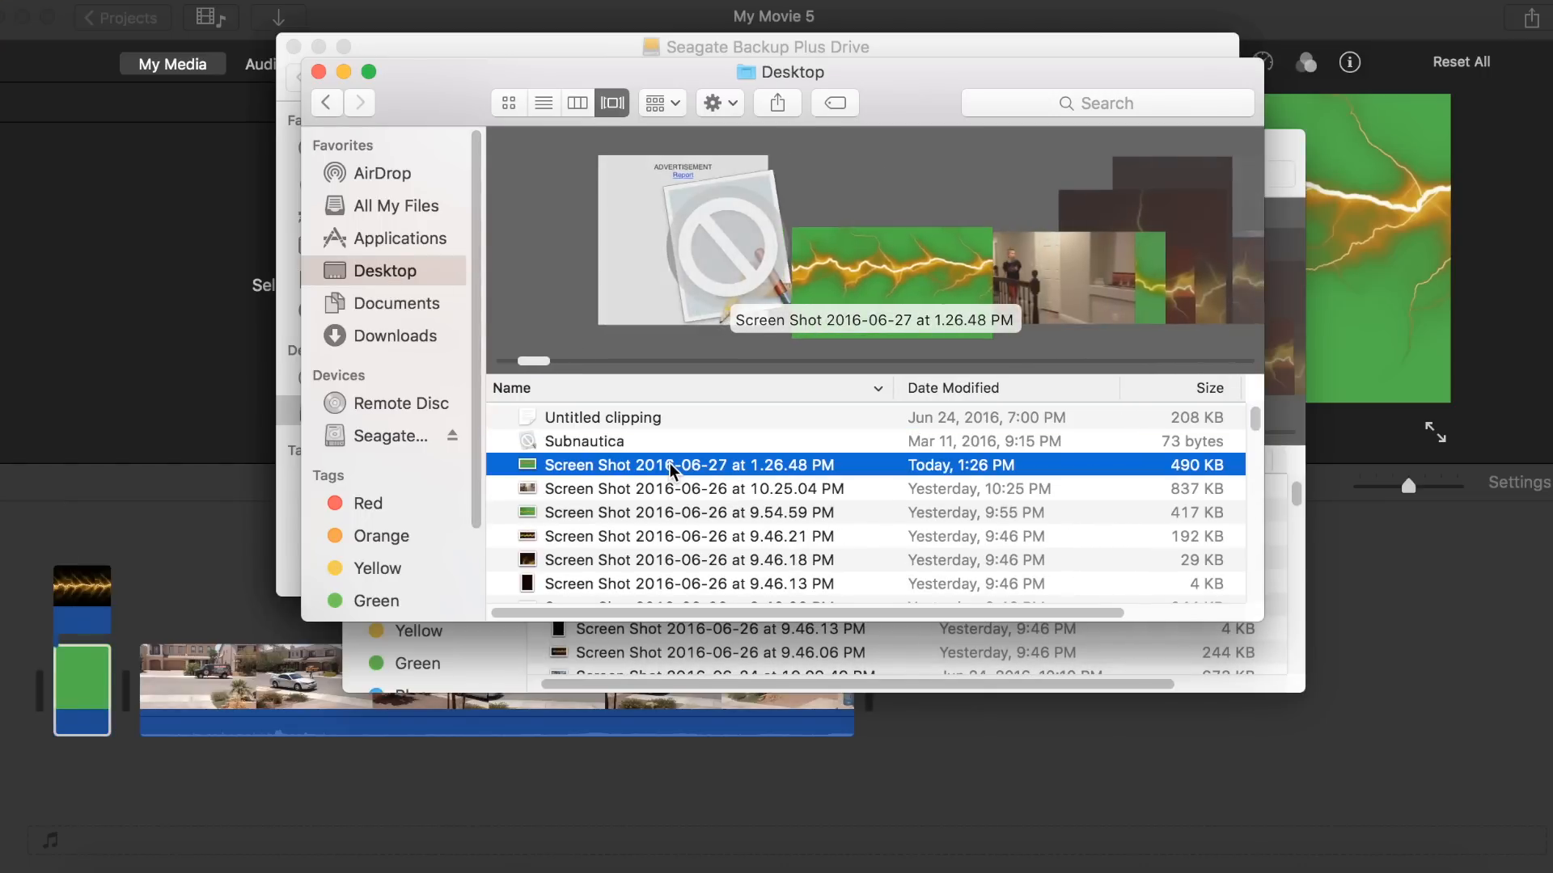
{"action": "left_click_drag", "start_coordinate": [647, 463], "coordinate": [138, 702]}
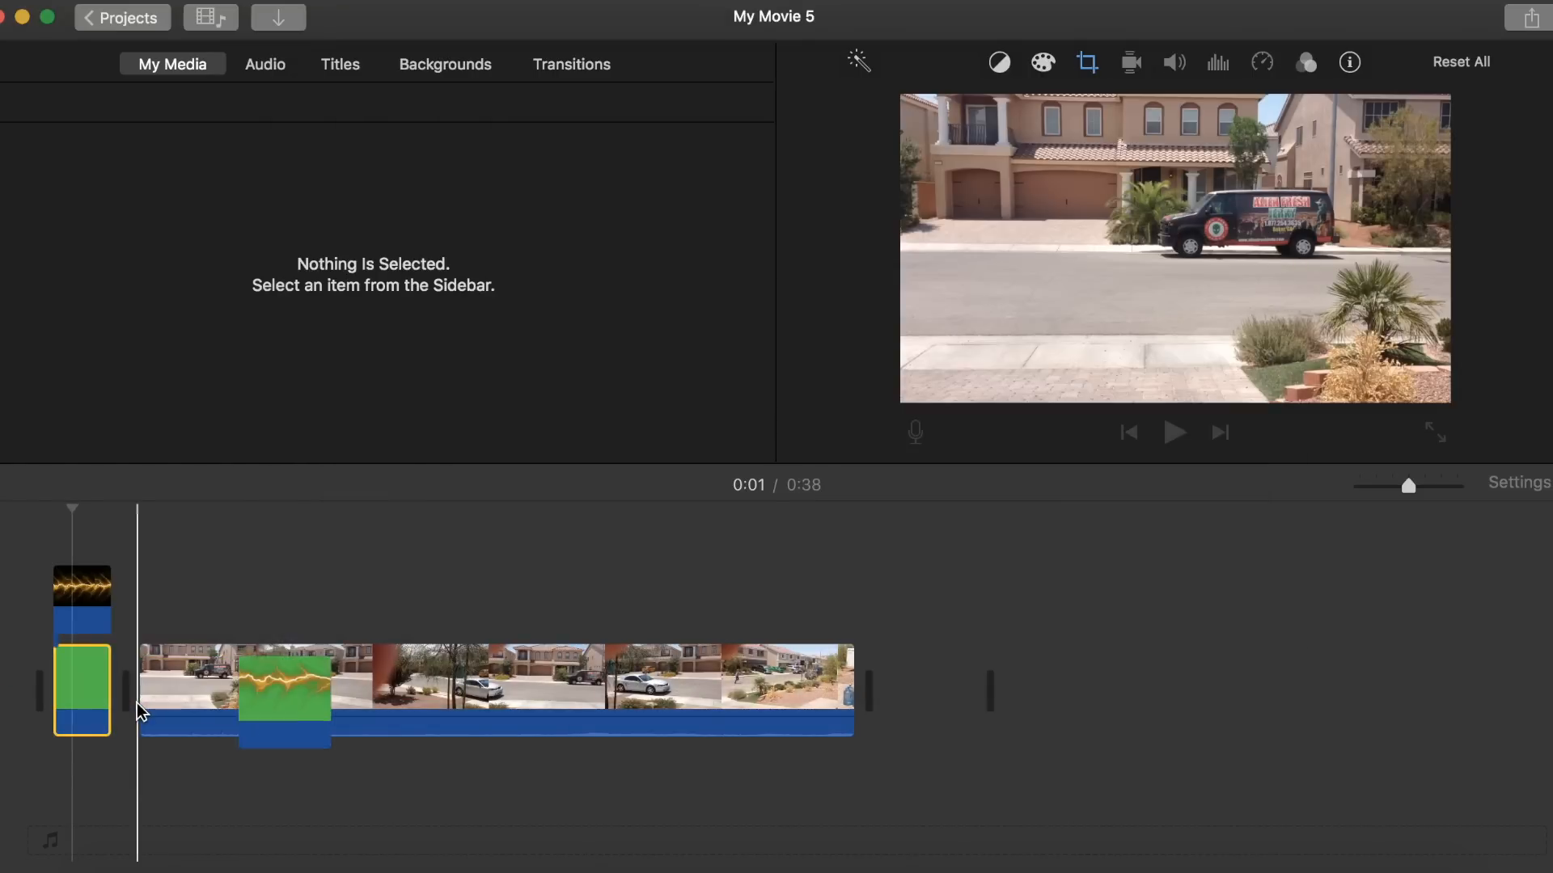
{"action": "left_click", "coordinate": [931, 686]}
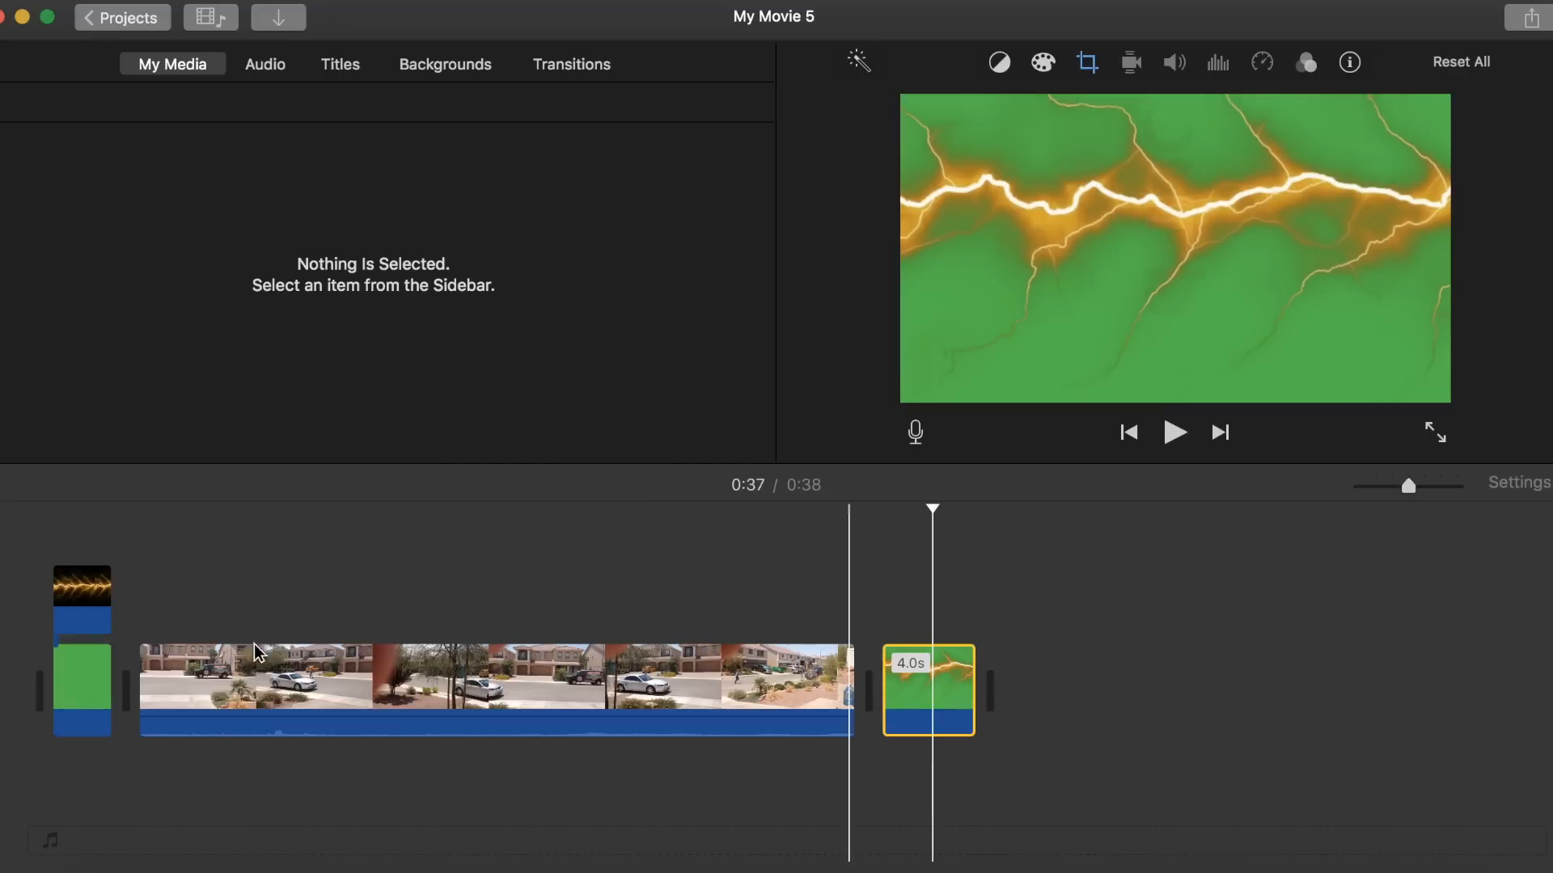
Step: Cut the original lightning overlay and the green background clip beneath it from the start of the timeline
{"action": "left_click_drag", "start_coordinate": [24, 573], "coordinate": [80, 711]}
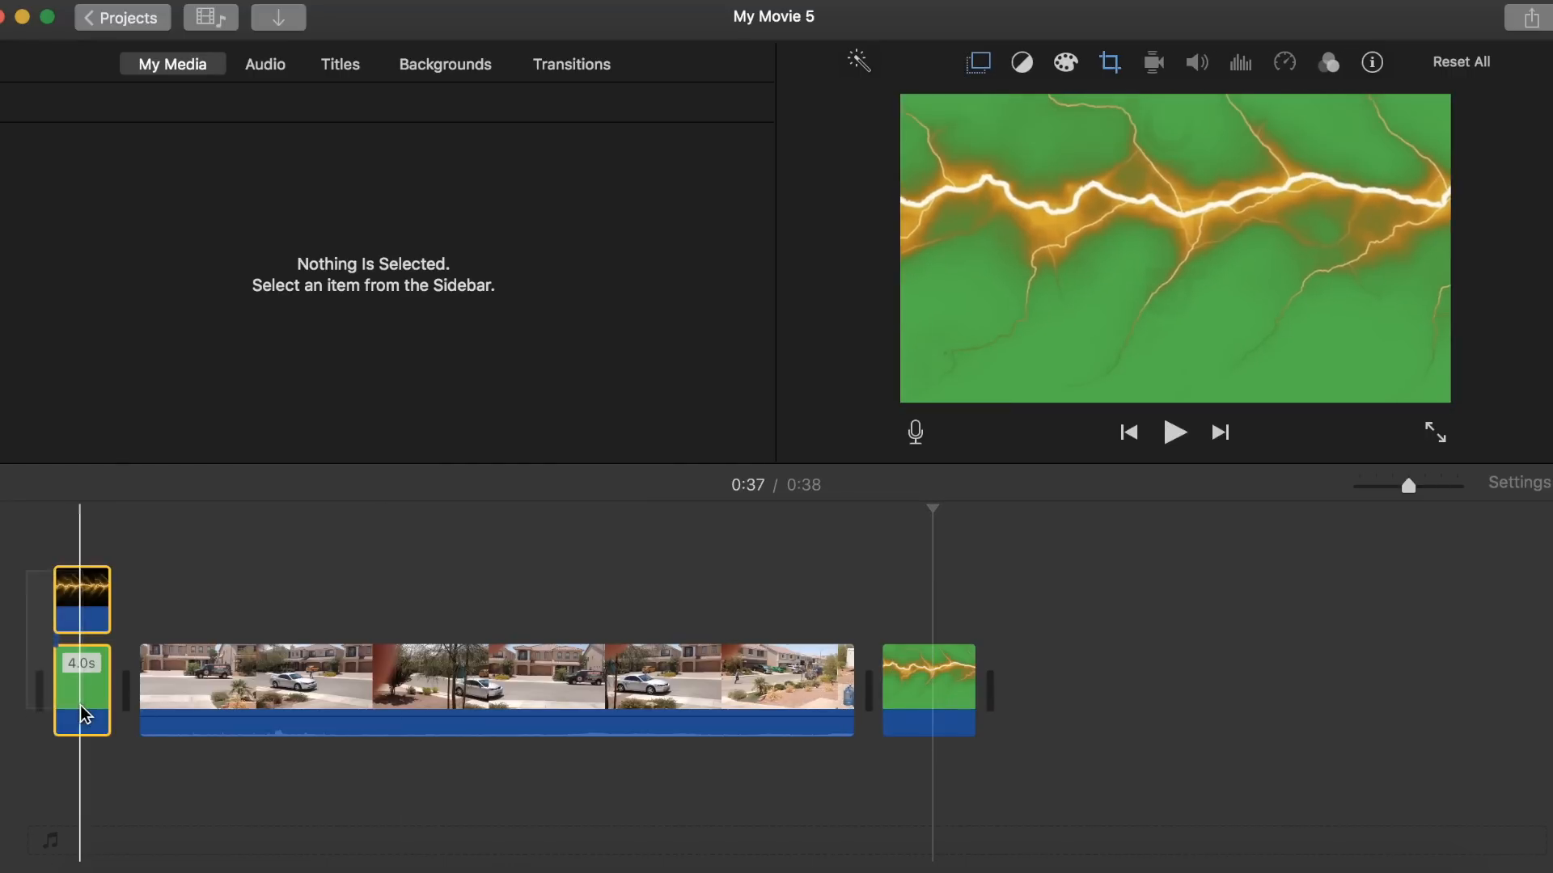
{"action": "right_click", "coordinate": [81, 712]}
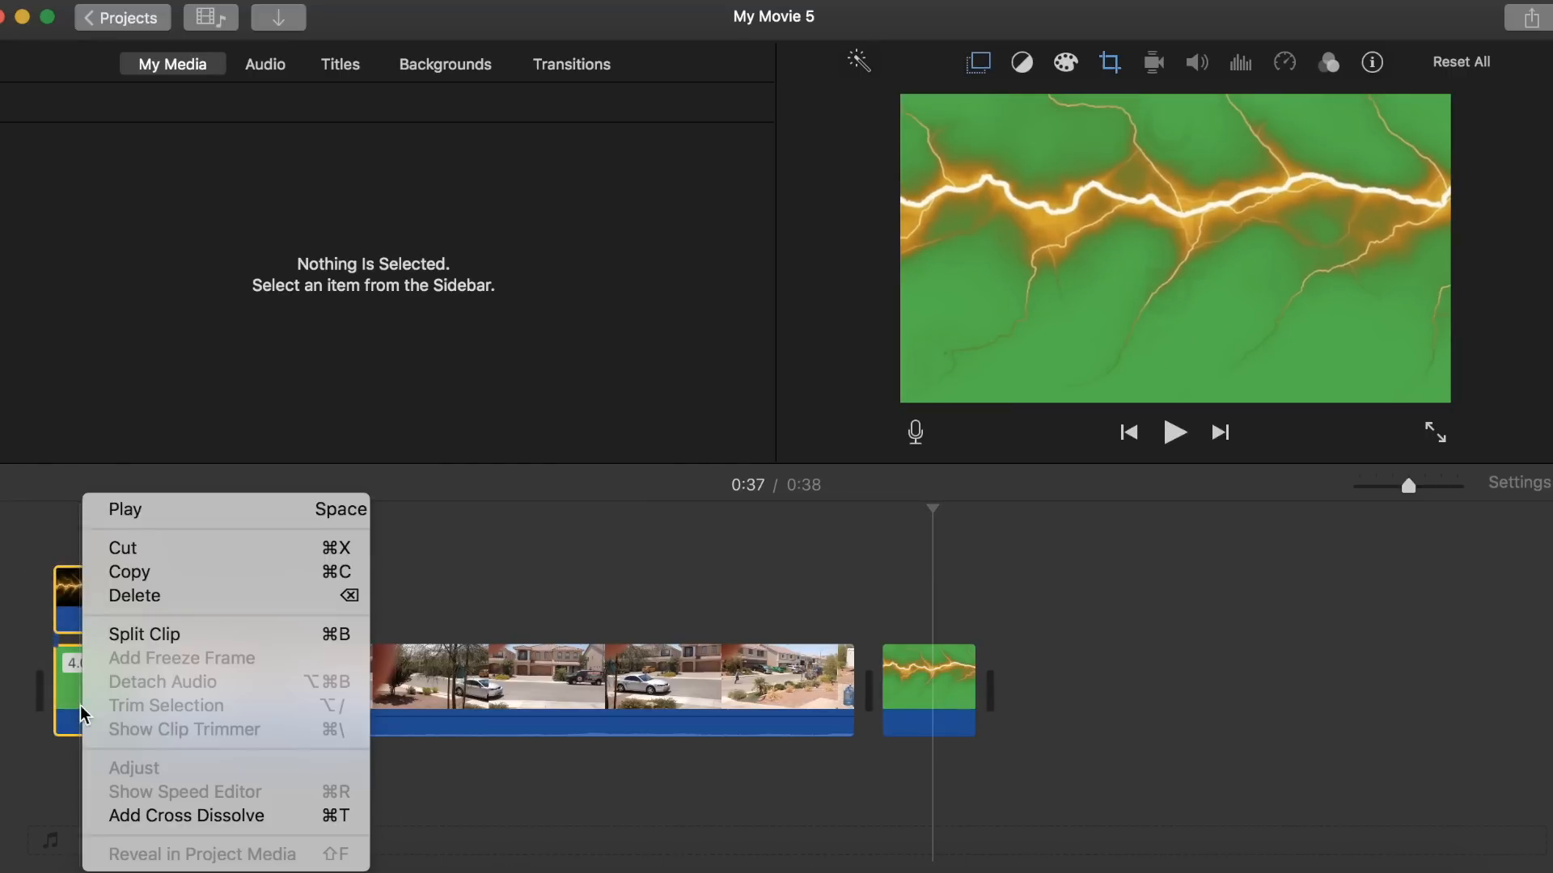
{"action": "left_click", "coordinate": [148, 556]}
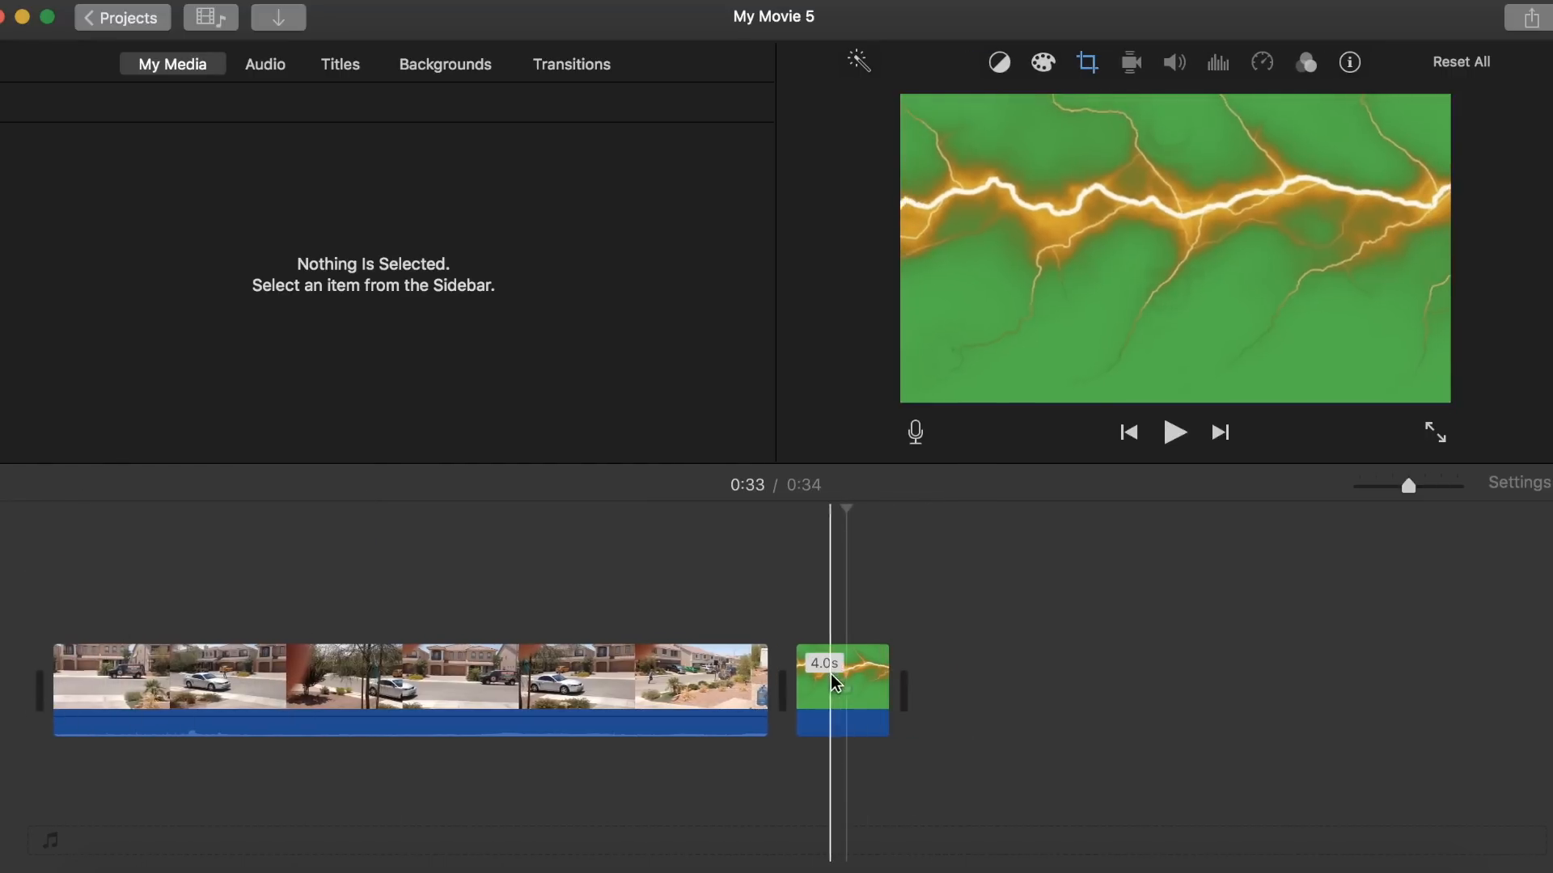
Step: Split the green lightning screenshot clip near its middle into two separate clips
{"action": "left_click", "coordinate": [846, 673]}
{"action": "right_click", "coordinate": [846, 673]}
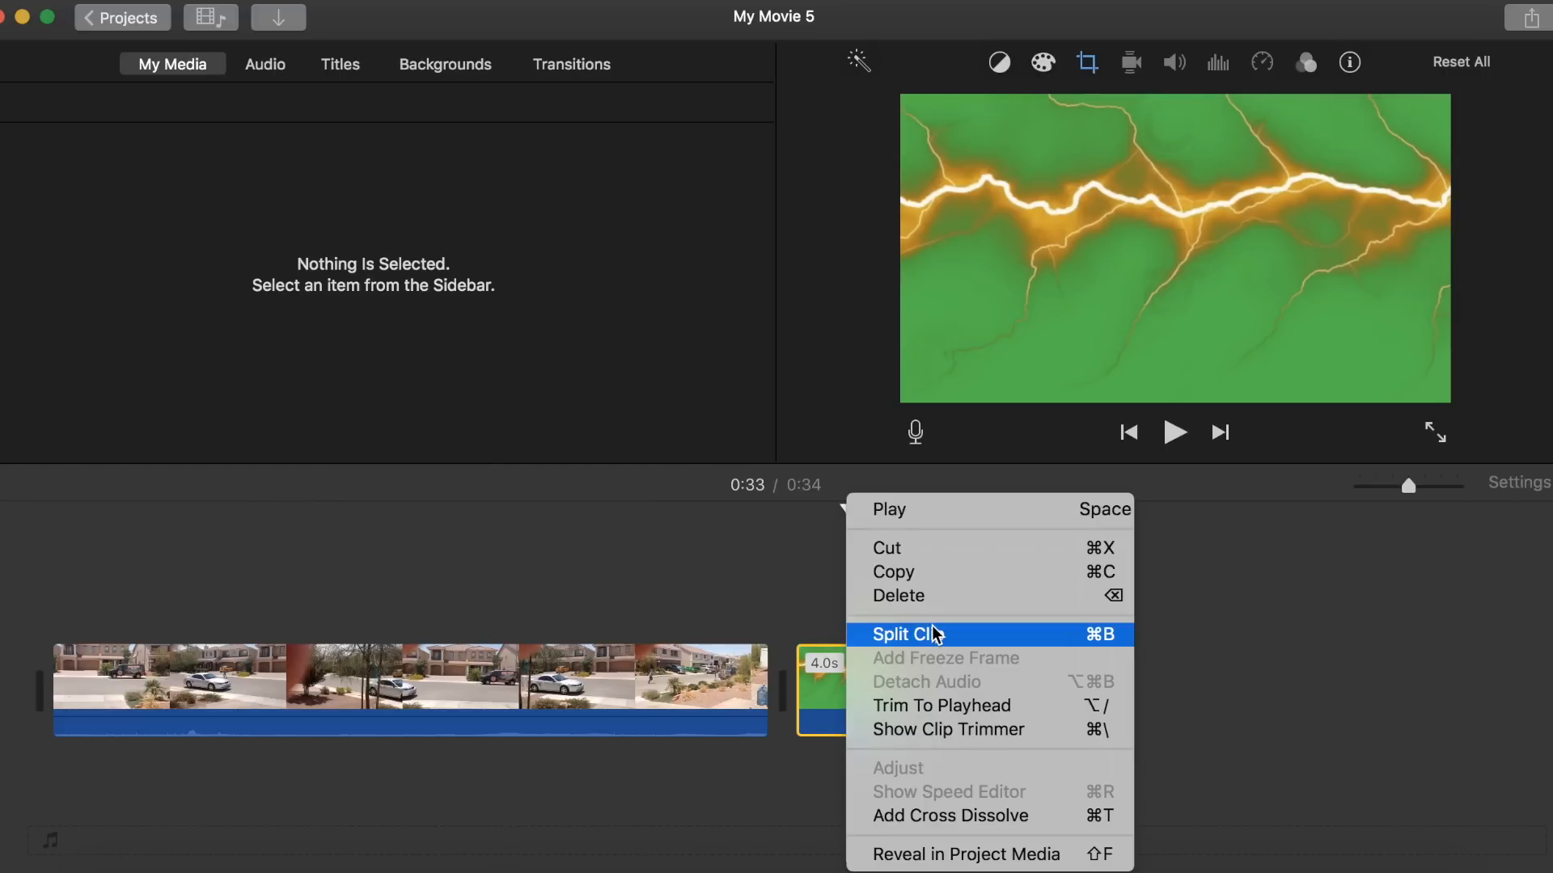
{"action": "left_click", "coordinate": [934, 631]}
{"action": "left_click_drag", "start_coordinate": [831, 697], "coordinate": [77, 601]}
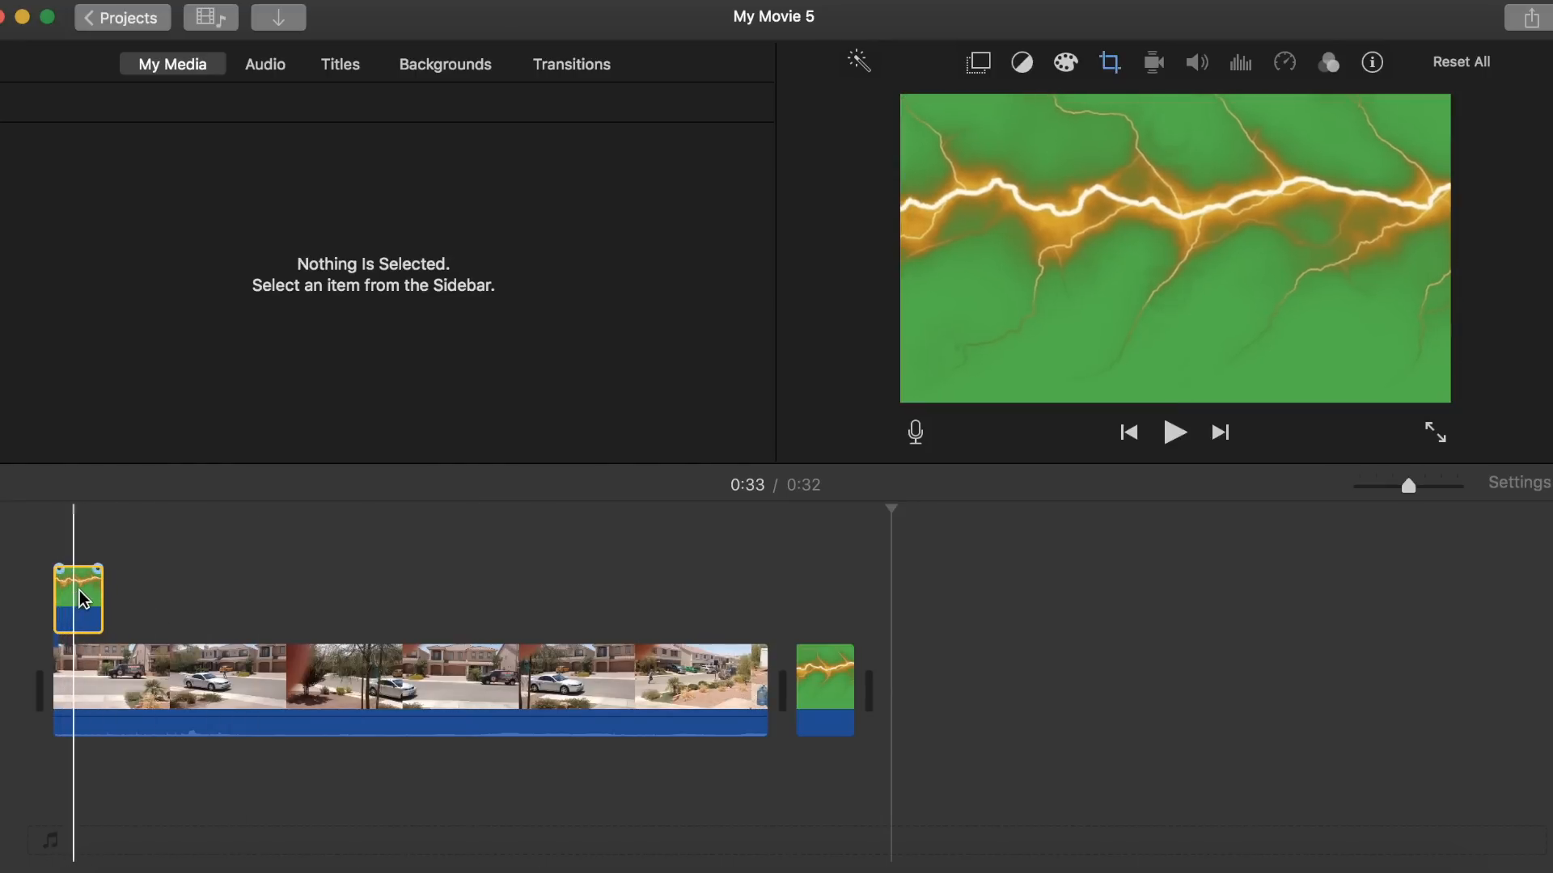
{"action": "left_click", "coordinate": [74, 597]}
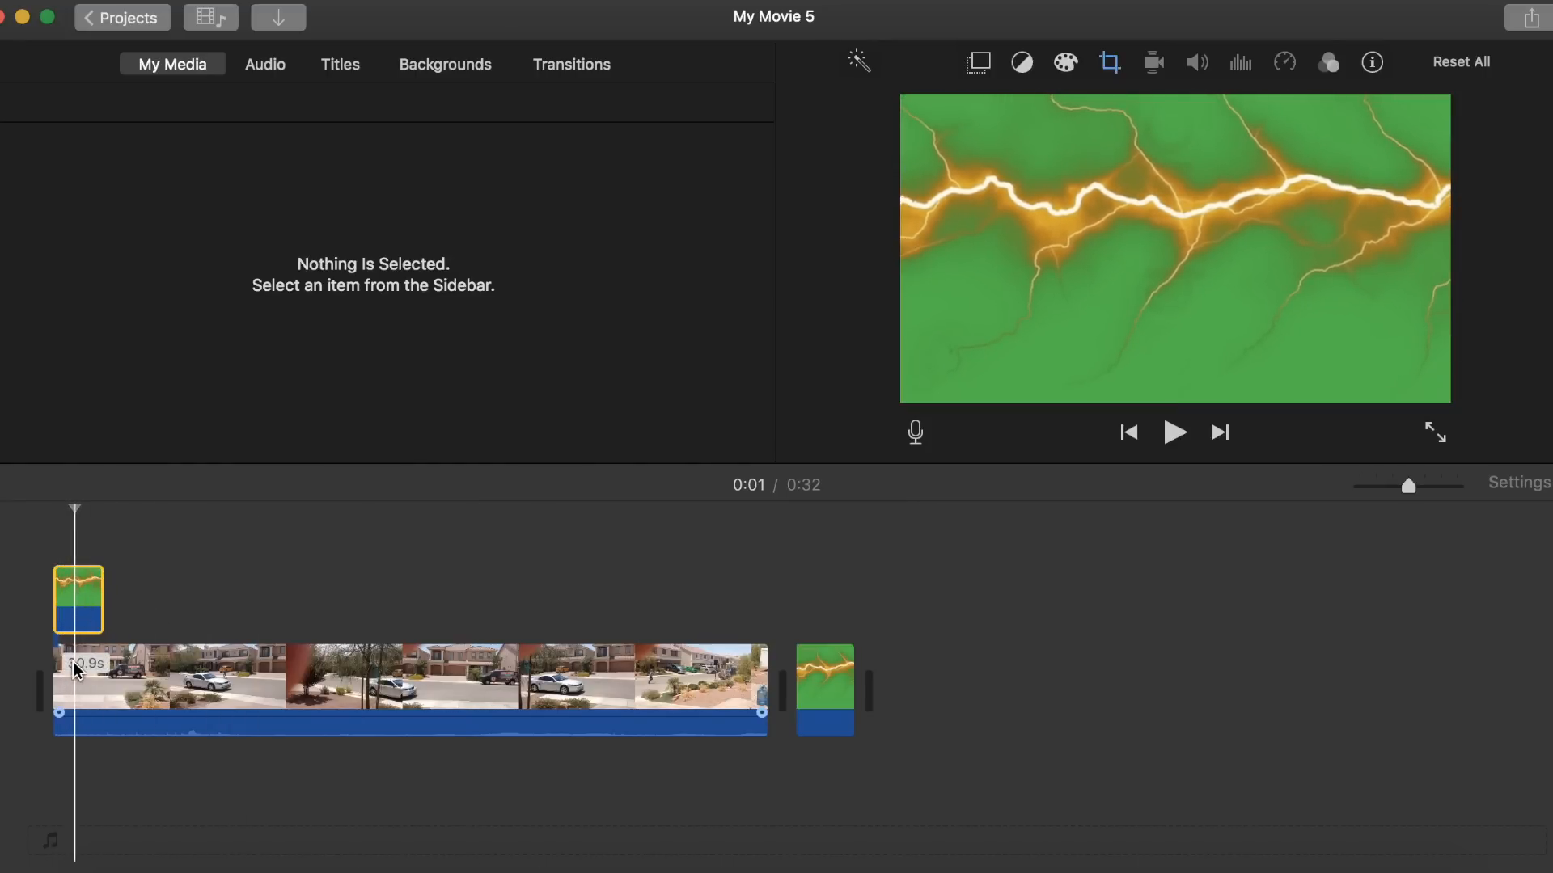
{"action": "left_click_drag", "start_coordinate": [78, 599], "coordinate": [872, 689]}
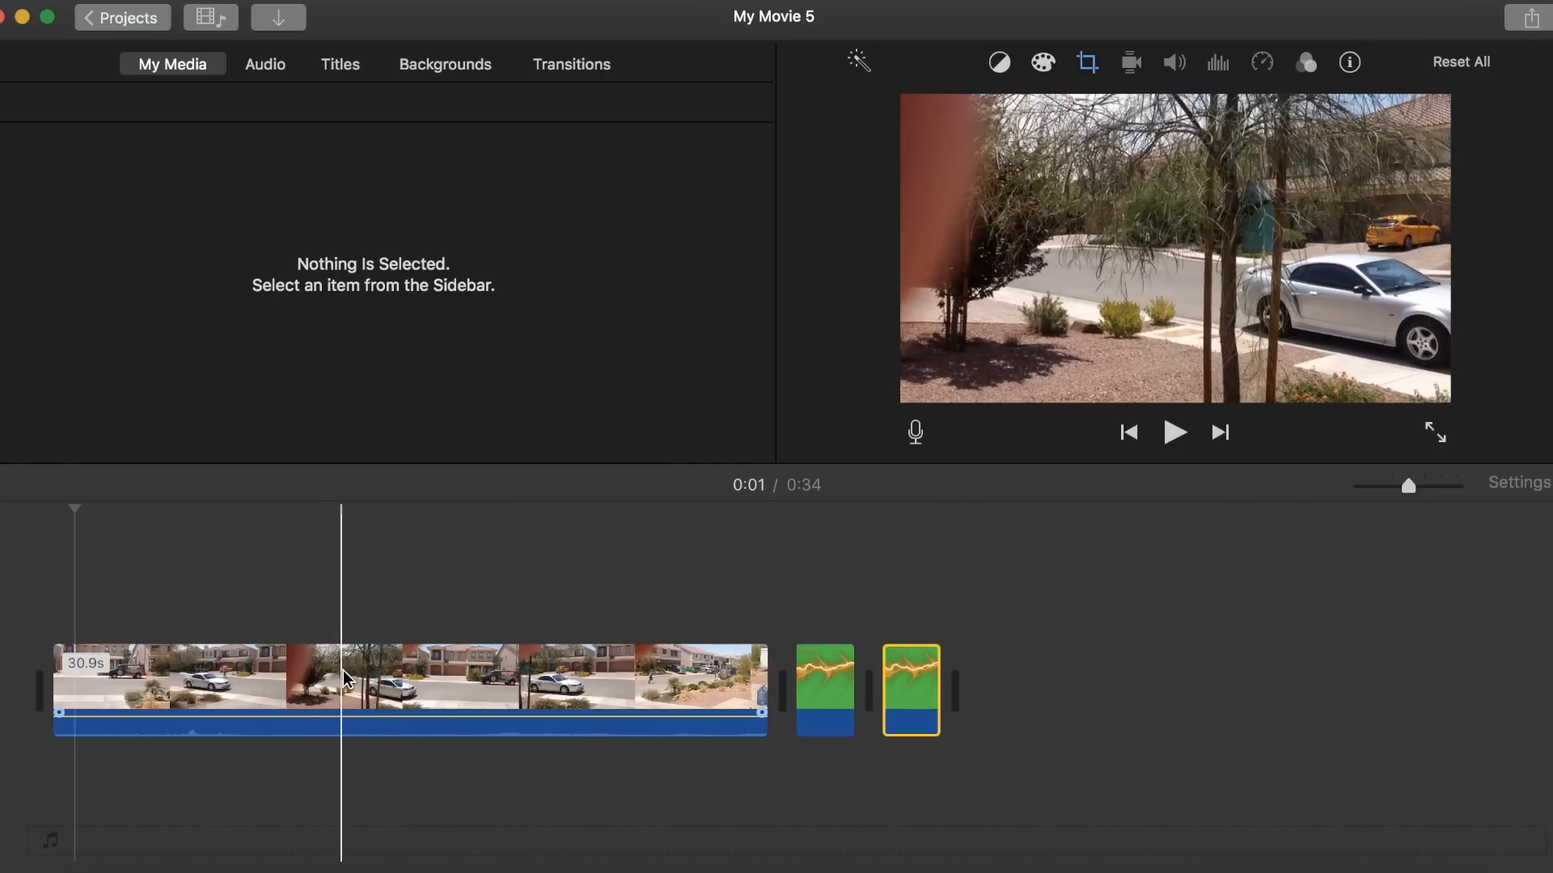
Step: Crop the street video with Crop to Fill, pulling the frame's upper-left corner inward to cut the finger out of the shot
{"action": "left_click", "coordinate": [351, 673]}
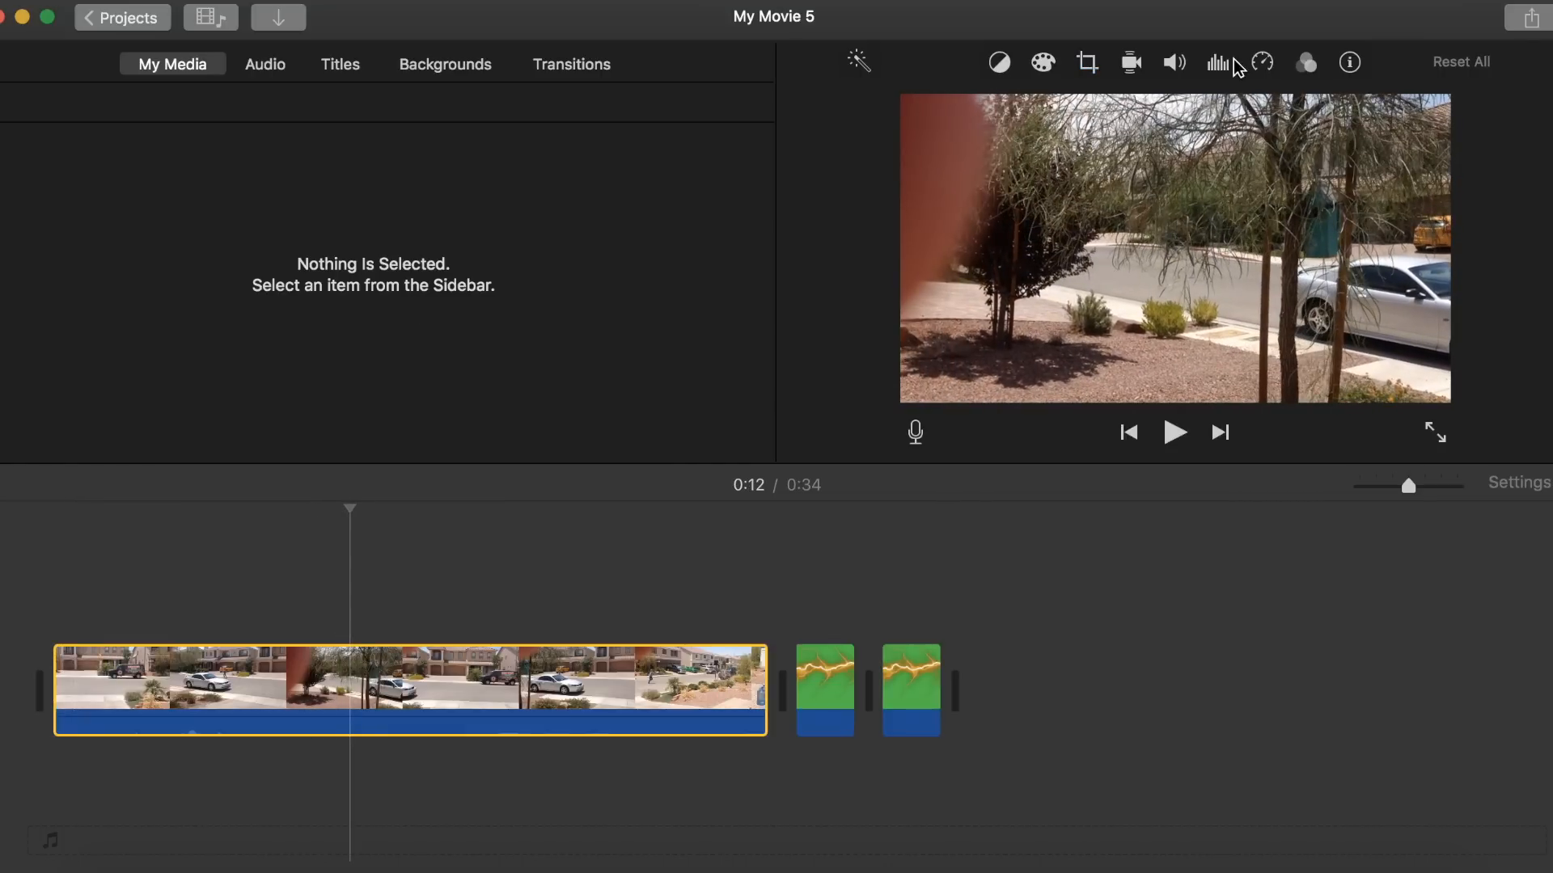
{"action": "left_click", "coordinate": [1087, 58]}
{"action": "left_click", "coordinate": [952, 115]}
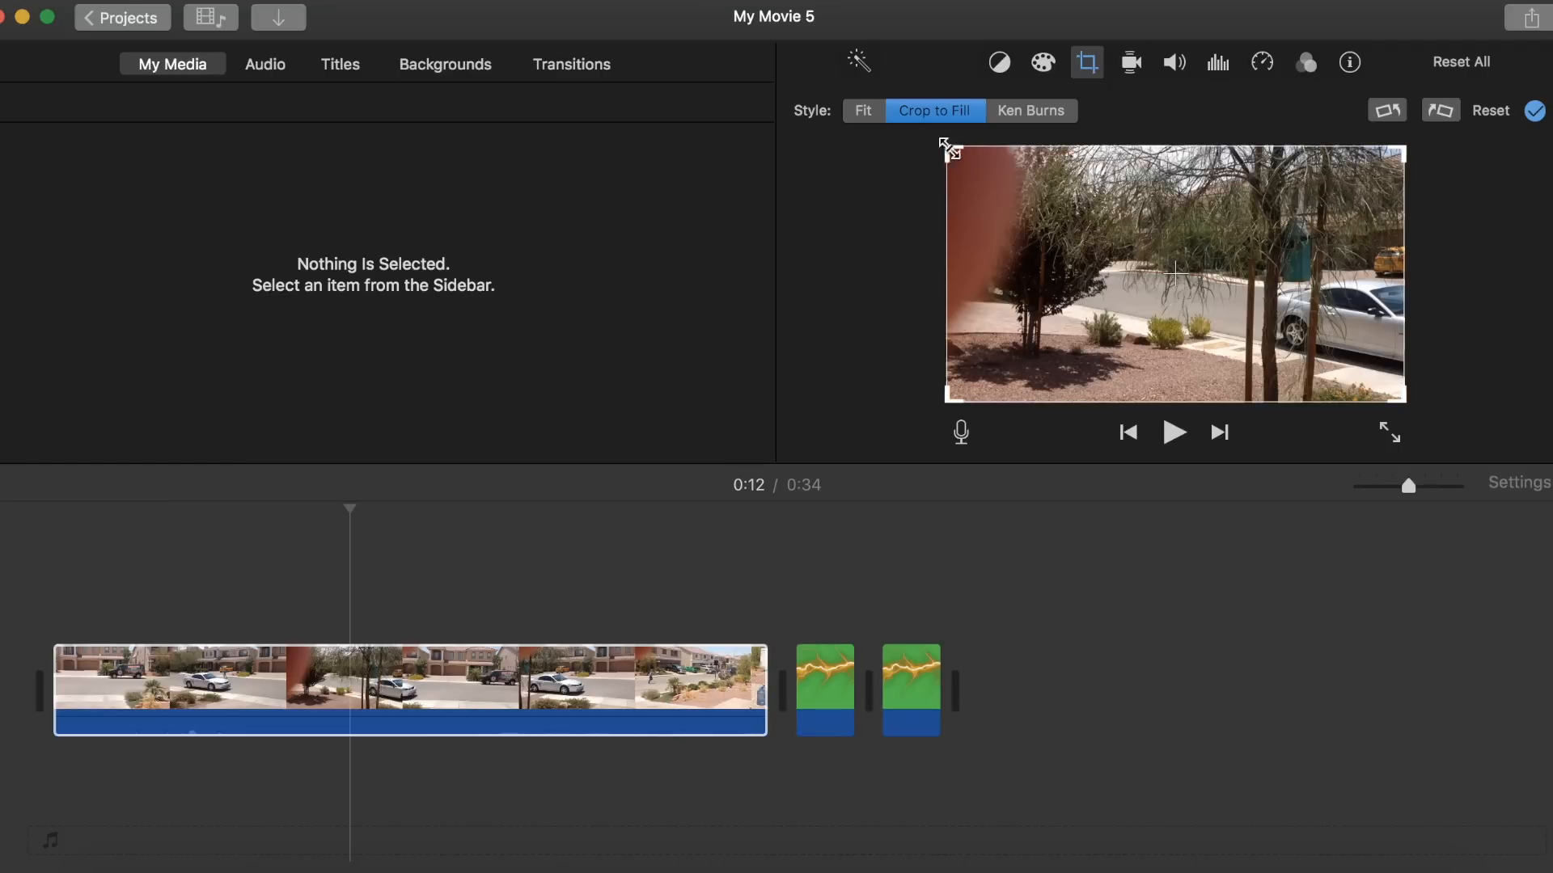
{"action": "left_click_drag", "start_coordinate": [950, 151], "coordinate": [1034, 216]}
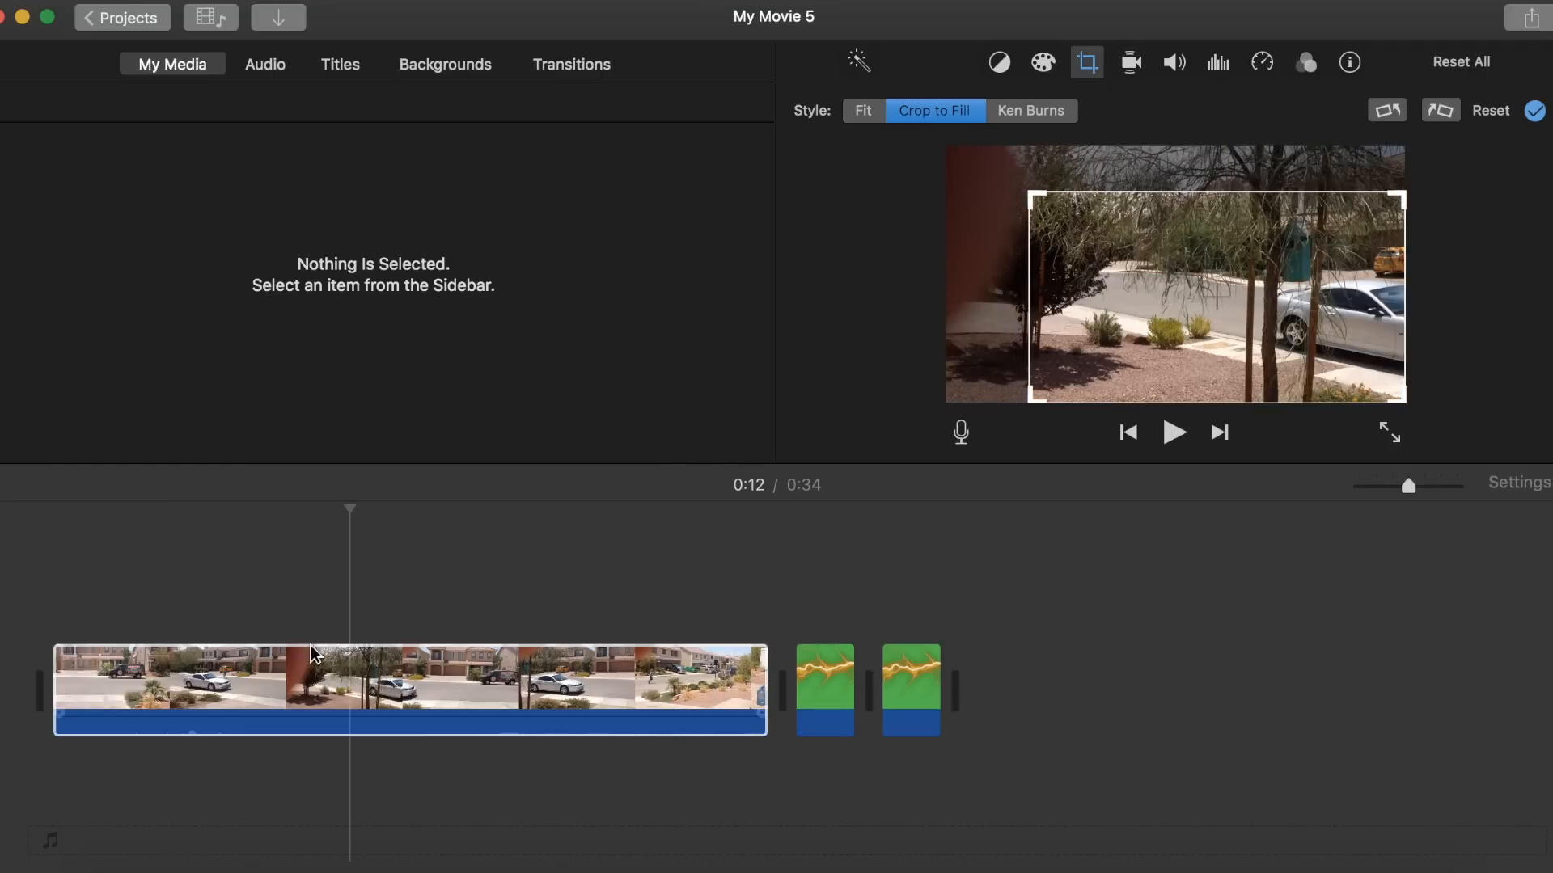
{"action": "left_click", "coordinate": [304, 635]}
Step: Play the cropped street video from its beginning and check the framing at several points
{"action": "left_click", "coordinate": [48, 644]}
{"action": "left_click", "coordinate": [1176, 434]}
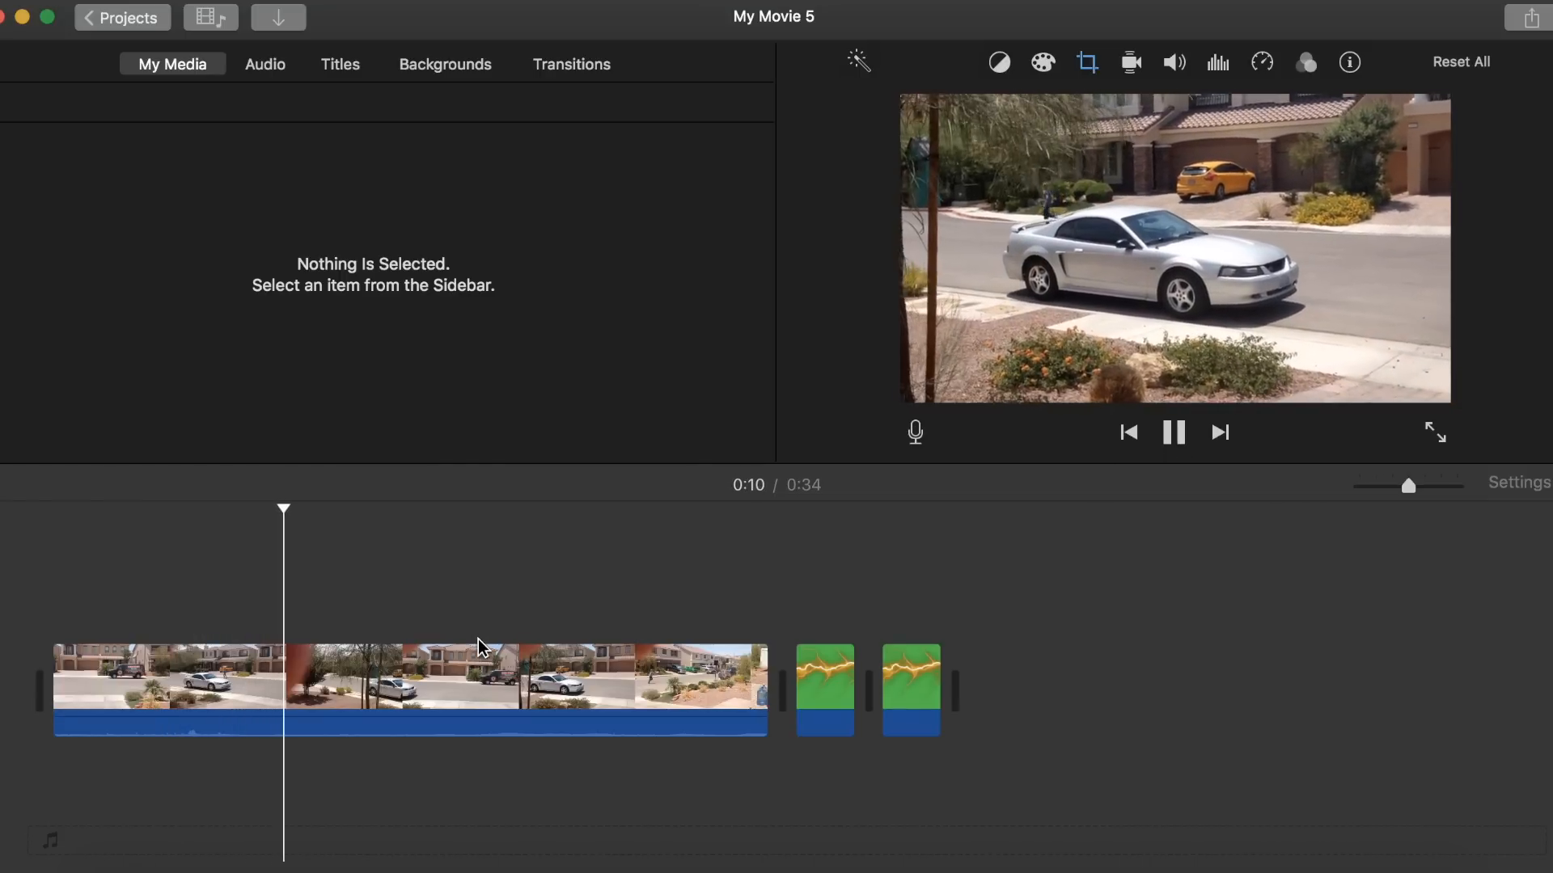
{"action": "left_click", "coordinate": [487, 632]}
{"action": "left_click", "coordinate": [651, 667]}
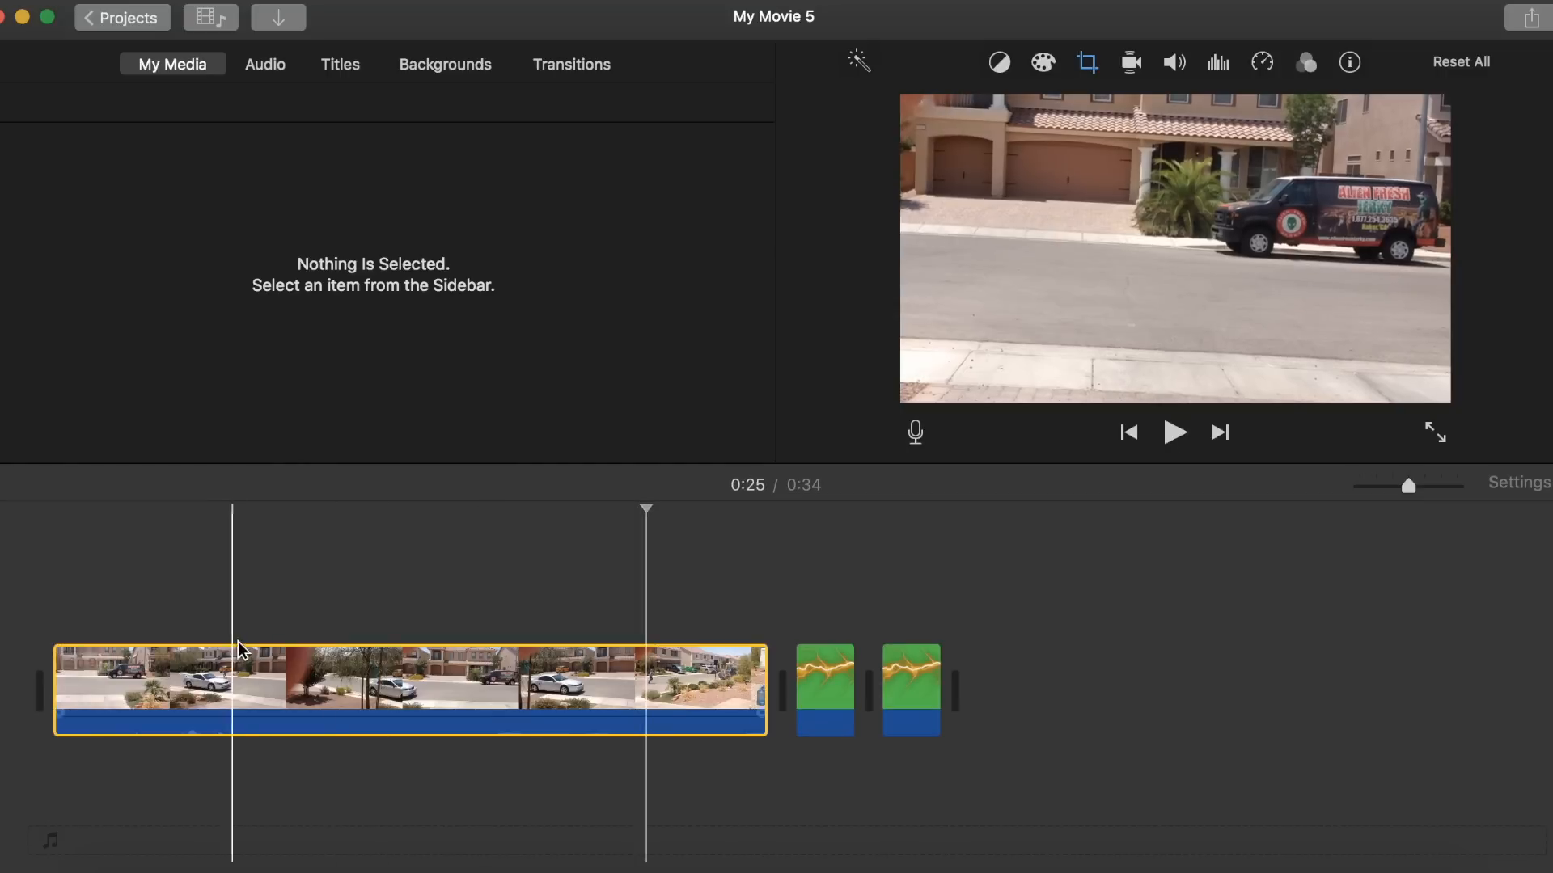
Step: Stack one green lightning clip above the start of the street video and extend it to 30.9 s
{"action": "left_click", "coordinate": [14, 565]}
{"action": "left_click_drag", "start_coordinate": [821, 673], "coordinate": [29, 604]}
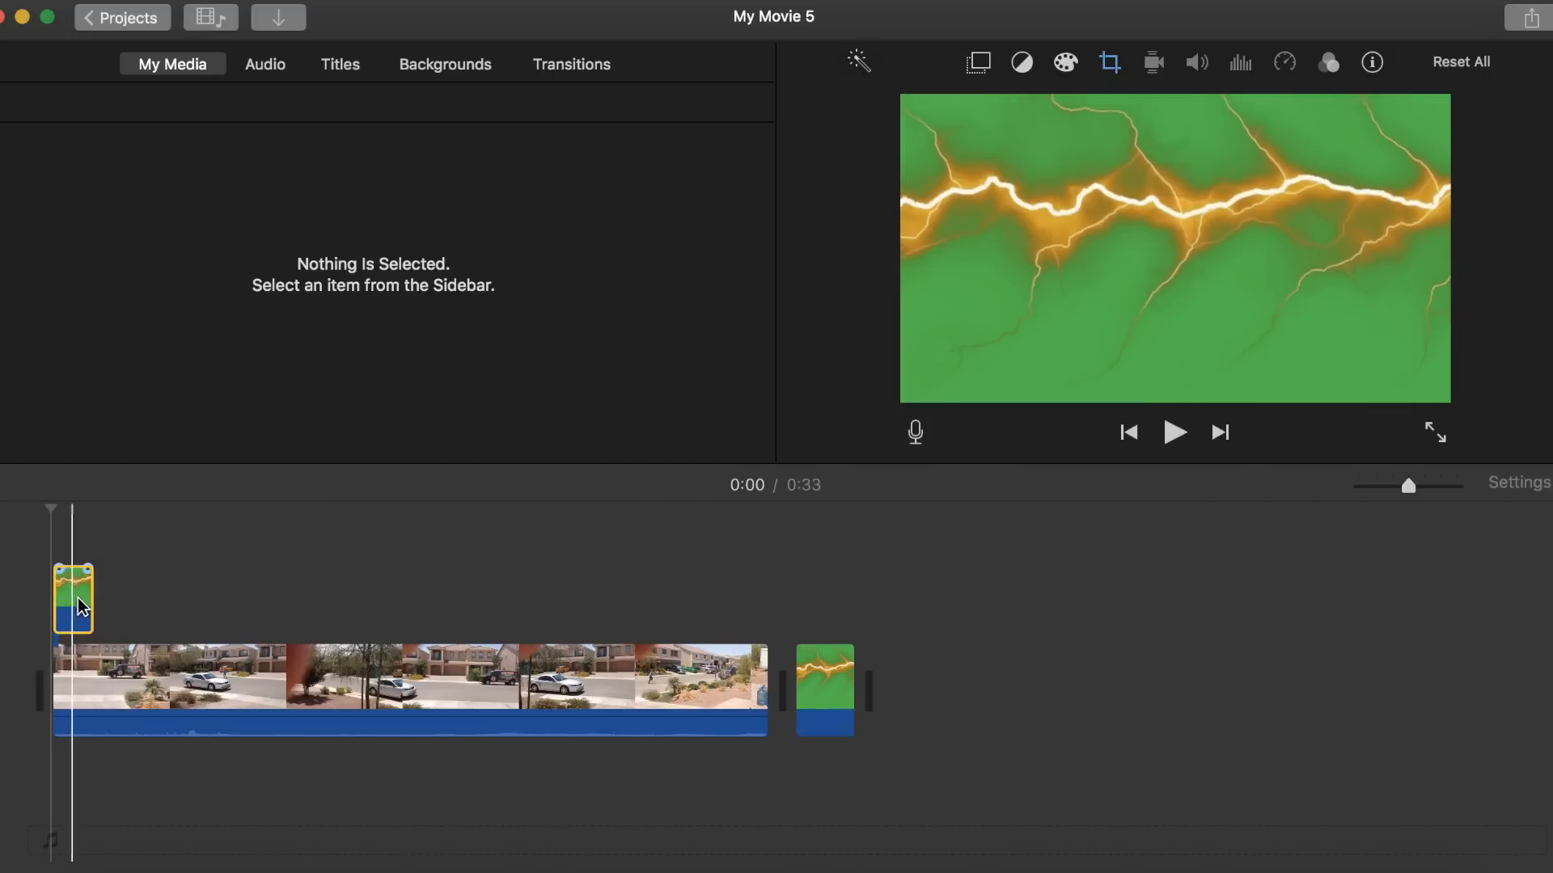
{"action": "left_click", "coordinate": [93, 608]}
{"action": "left_click_drag", "start_coordinate": [92, 608], "coordinate": [783, 590]}
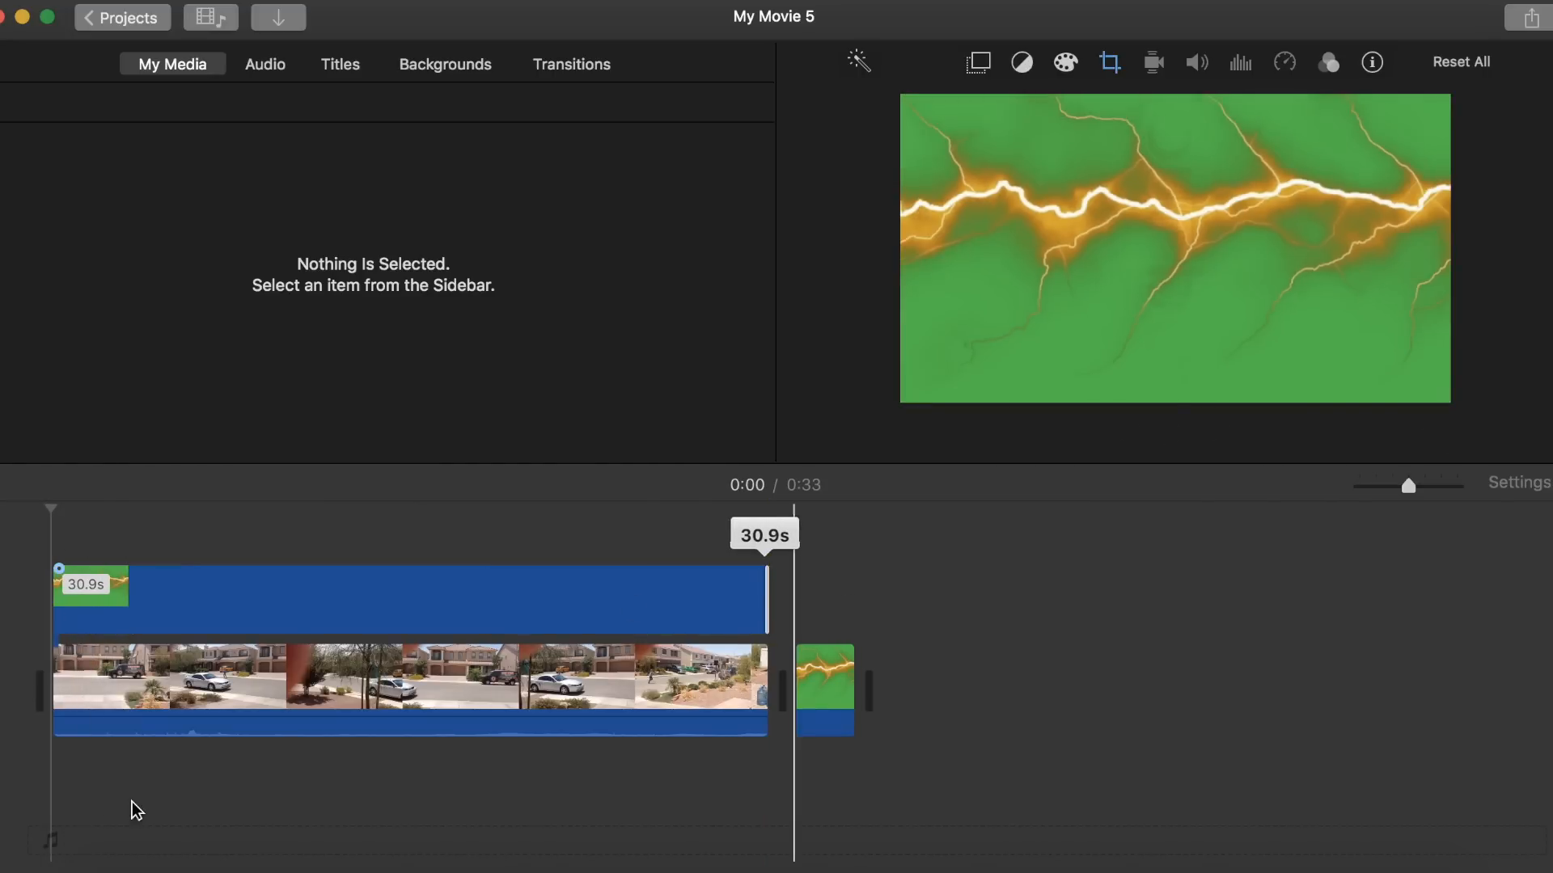
Step: Set the extended lightning clip's overlay mode to Green/Blue Screen
{"action": "left_click", "coordinate": [101, 604]}
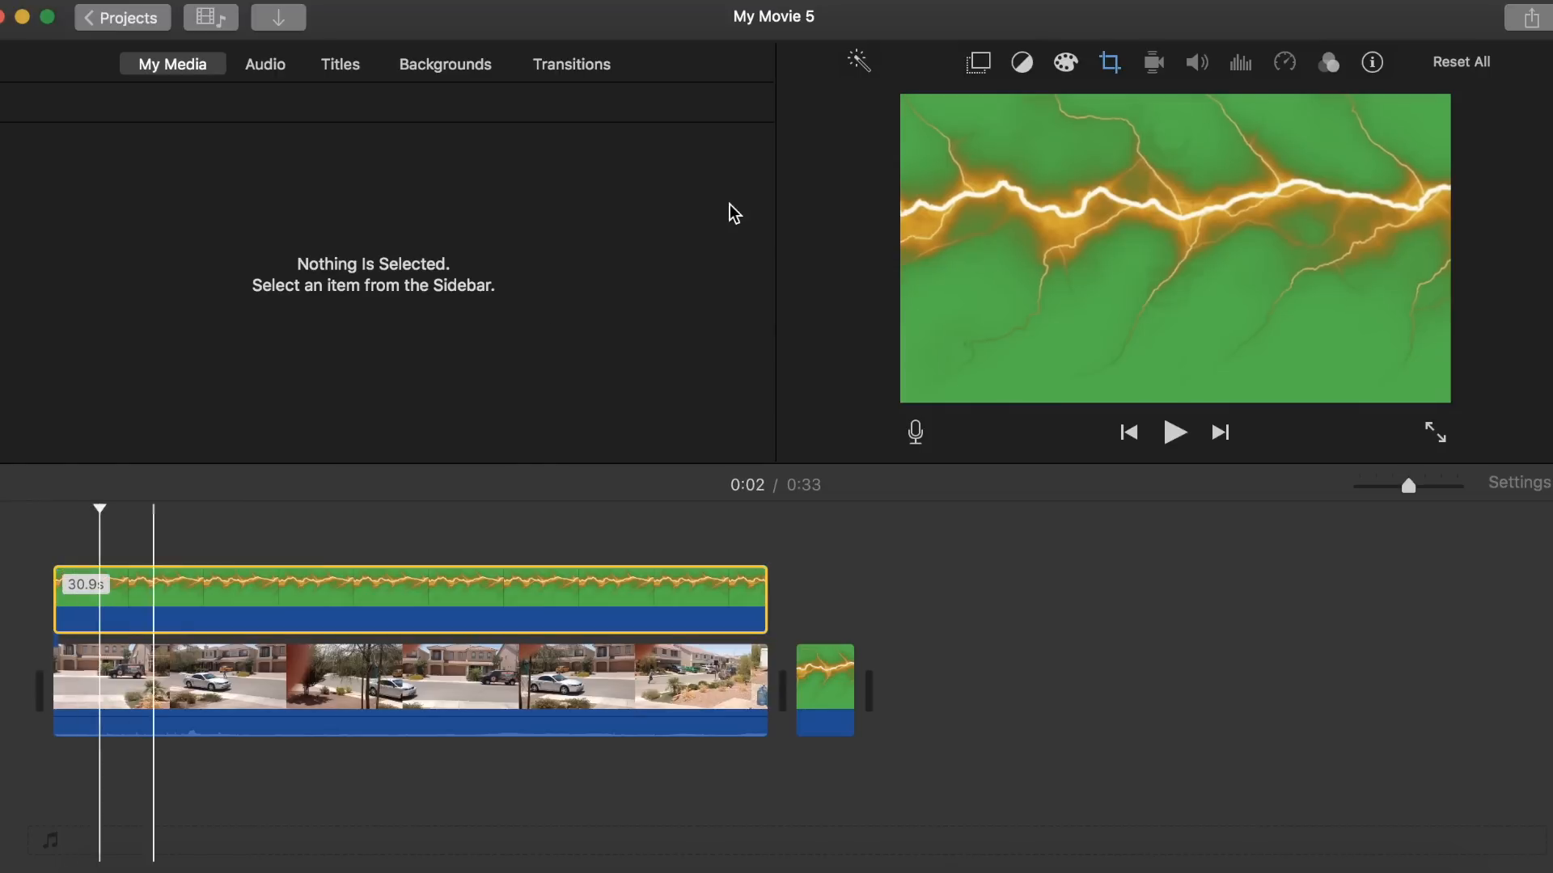
{"action": "left_click", "coordinate": [975, 68]}
{"action": "left_click", "coordinate": [906, 108]}
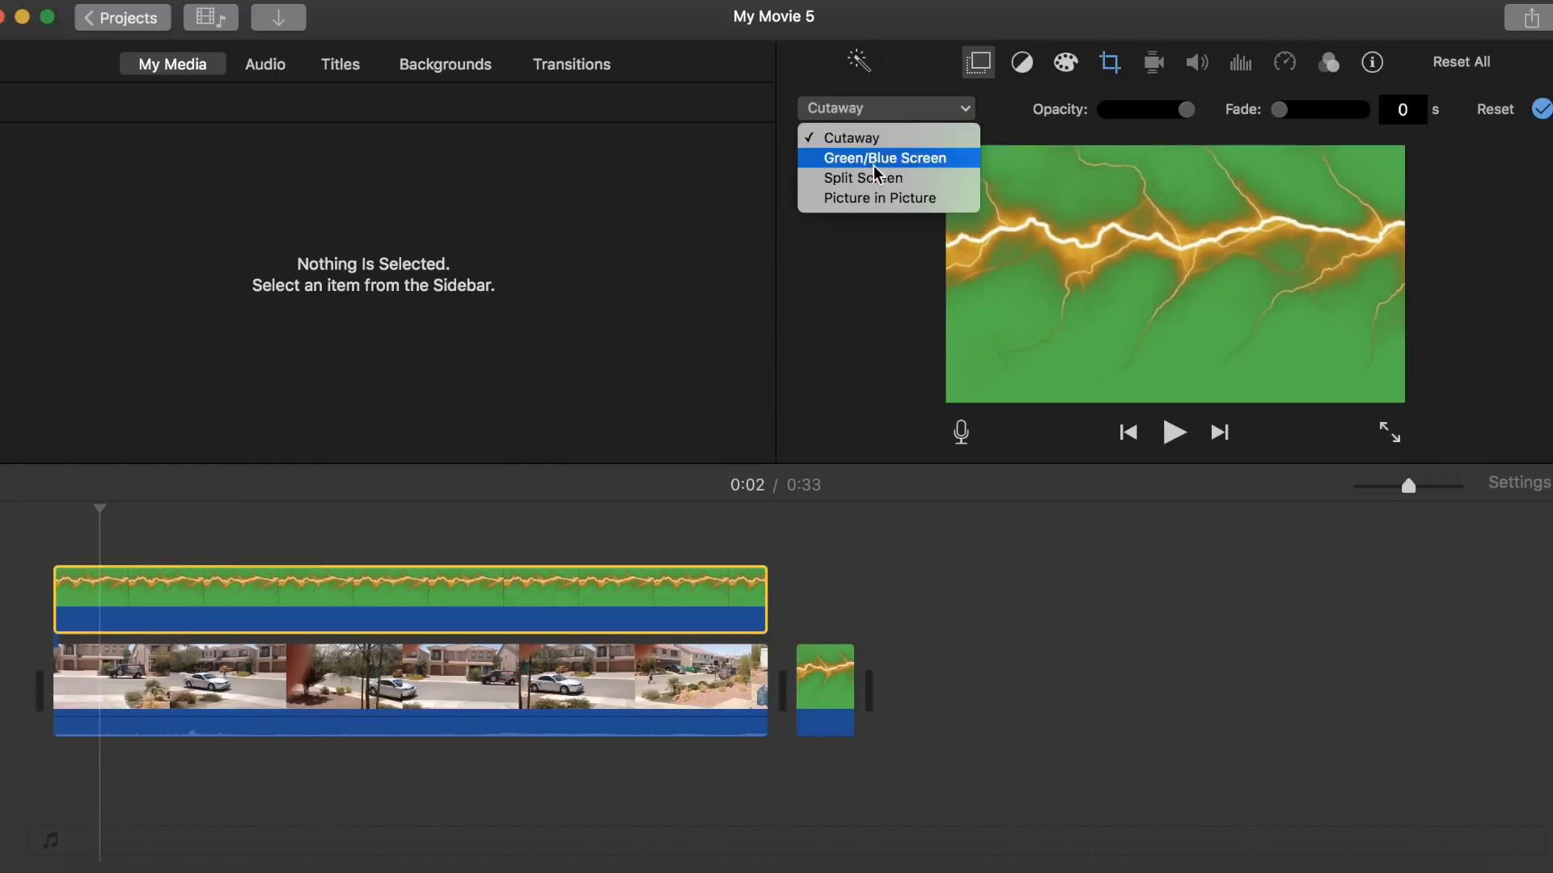
{"action": "left_click", "coordinate": [868, 163]}
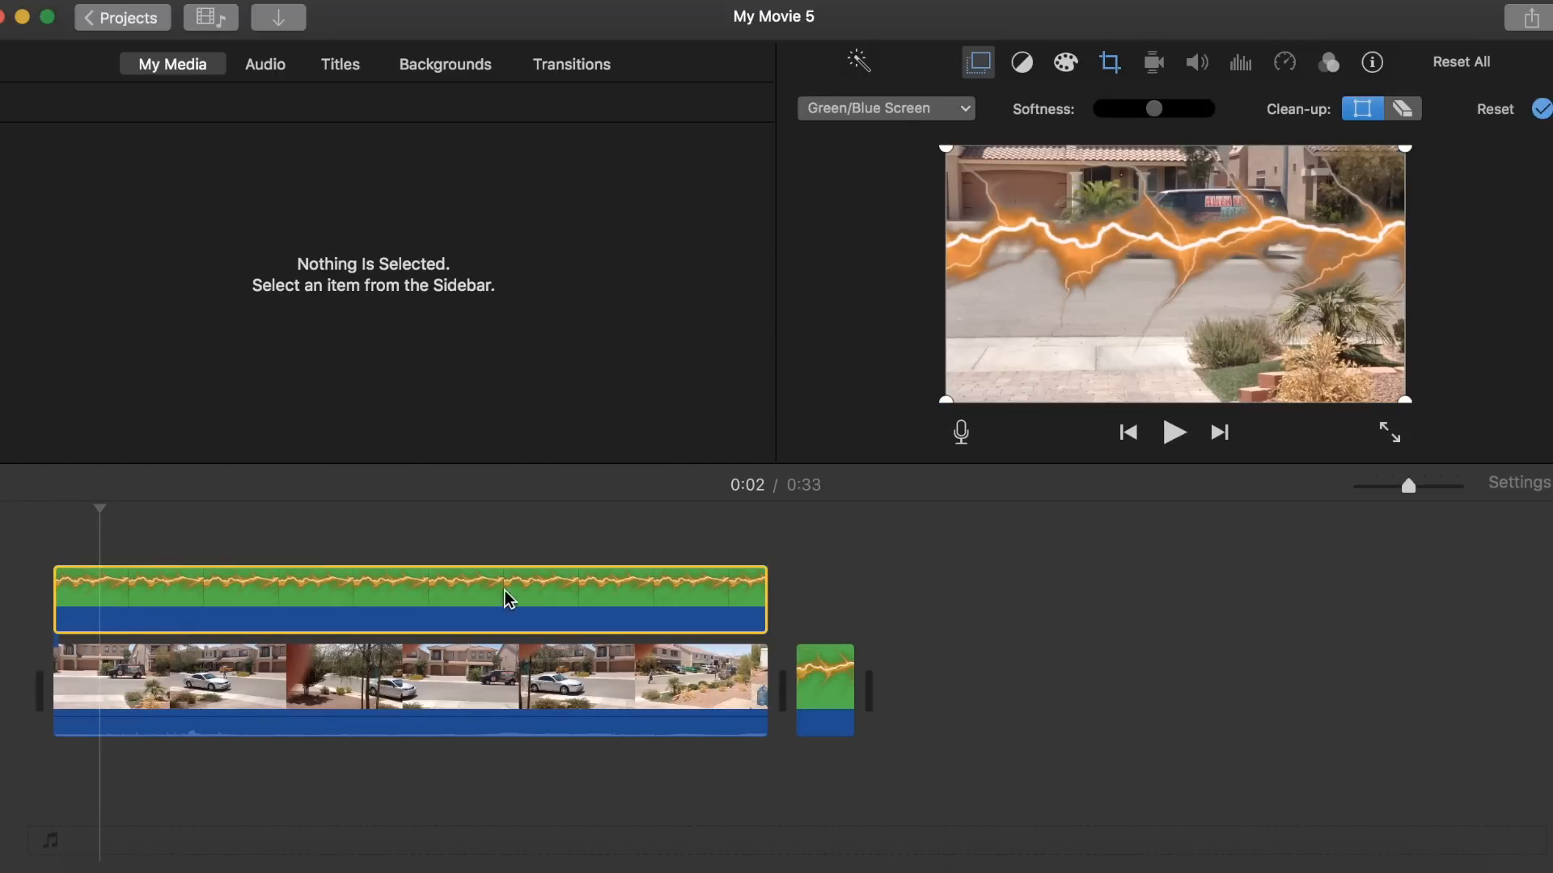
Step: Preview the keyed lightning over the opening seconds of the street video
{"action": "left_click", "coordinate": [51, 598]}
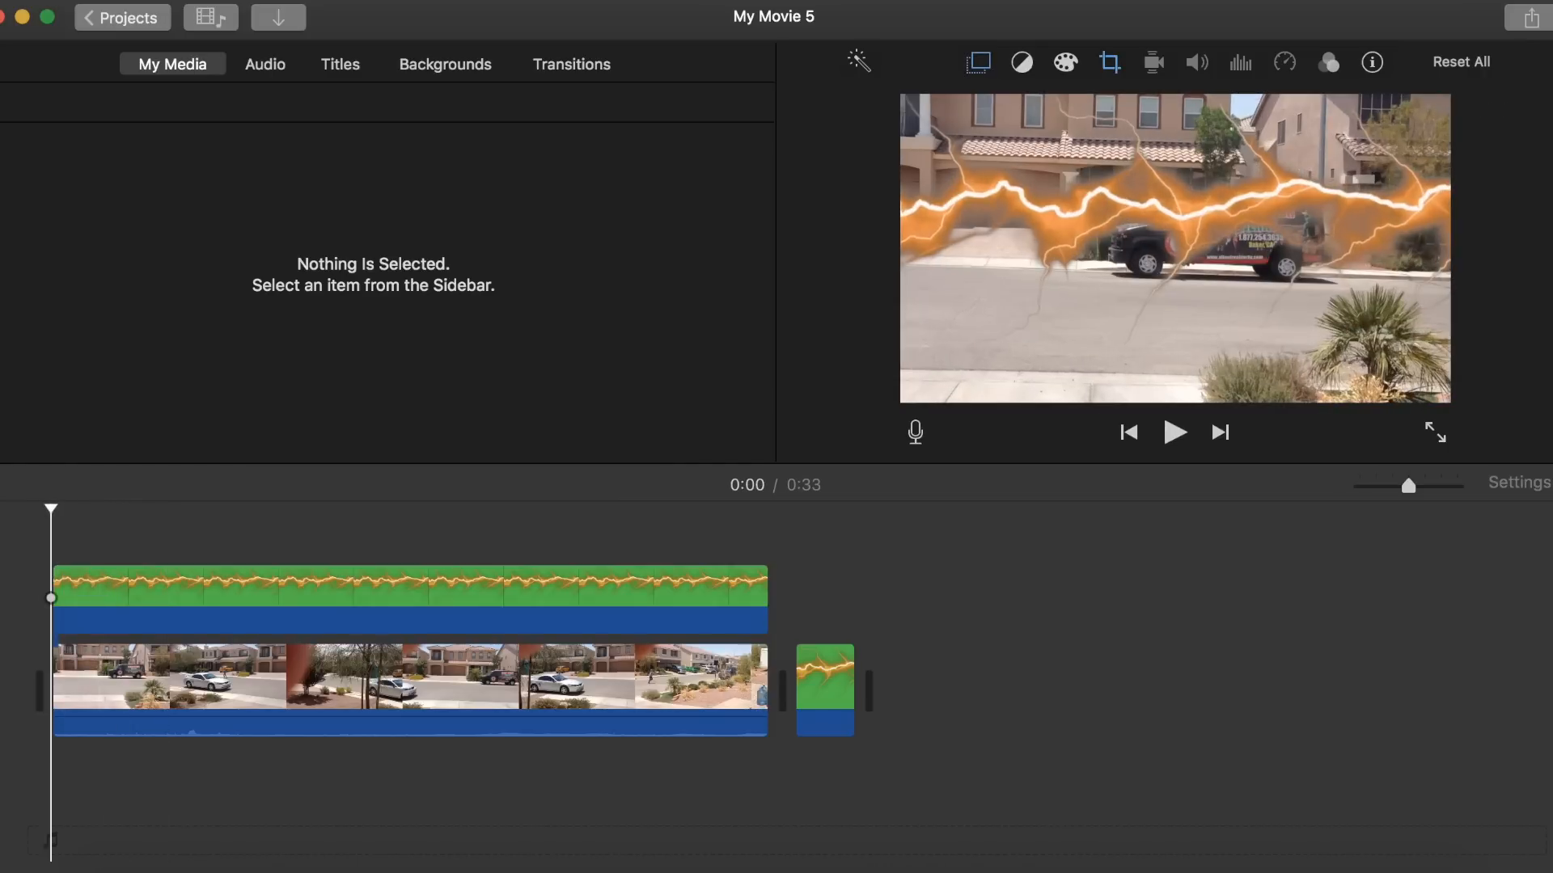
{"action": "left_click", "coordinate": [155, 711]}
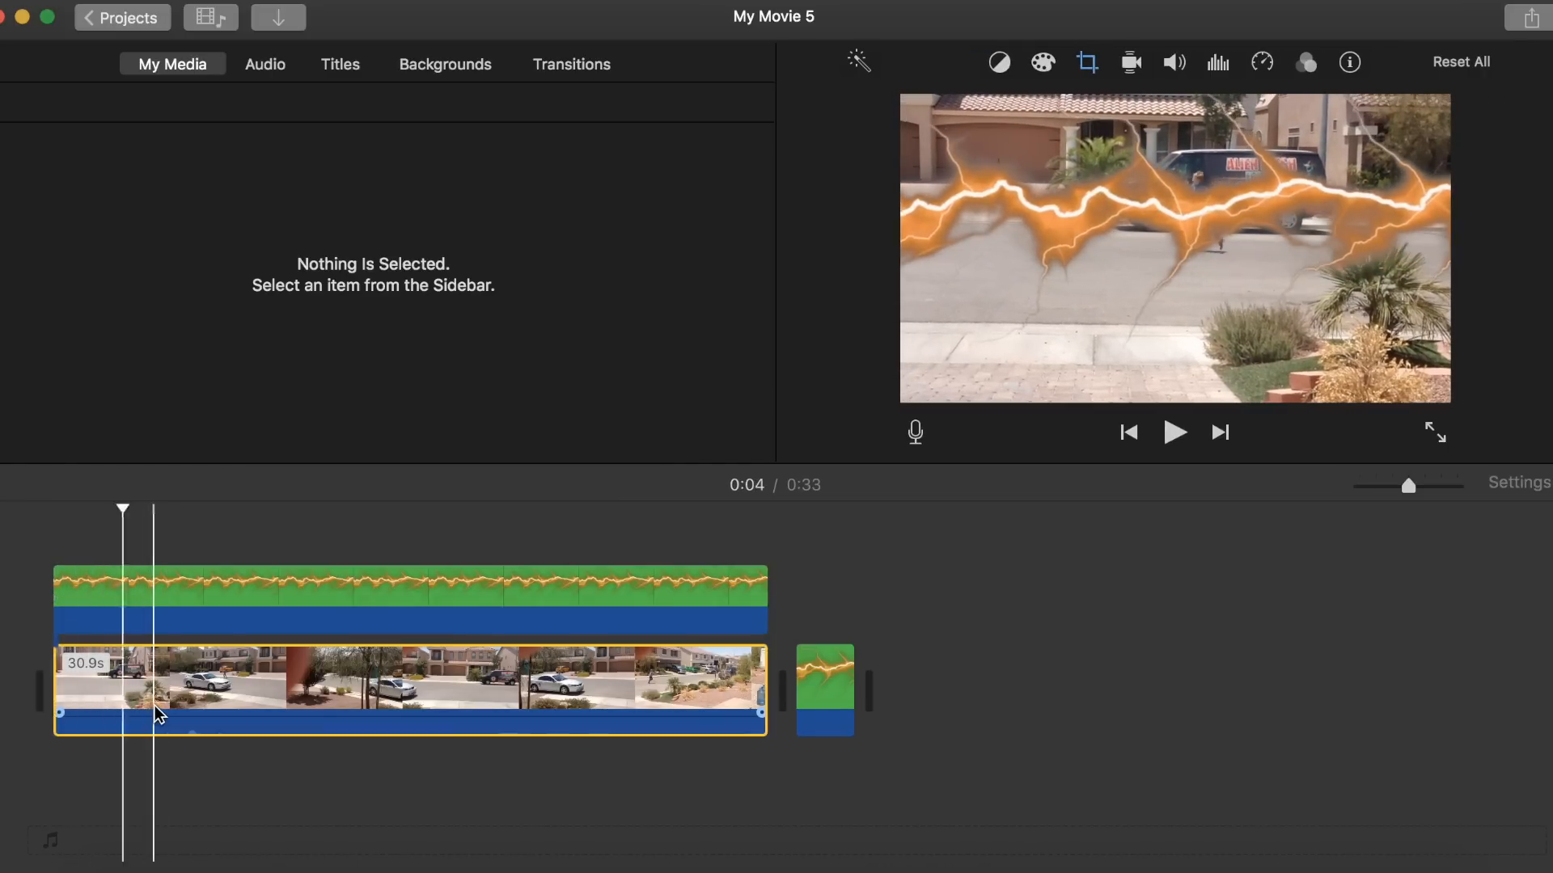
{"action": "left_click", "coordinate": [89, 688]}
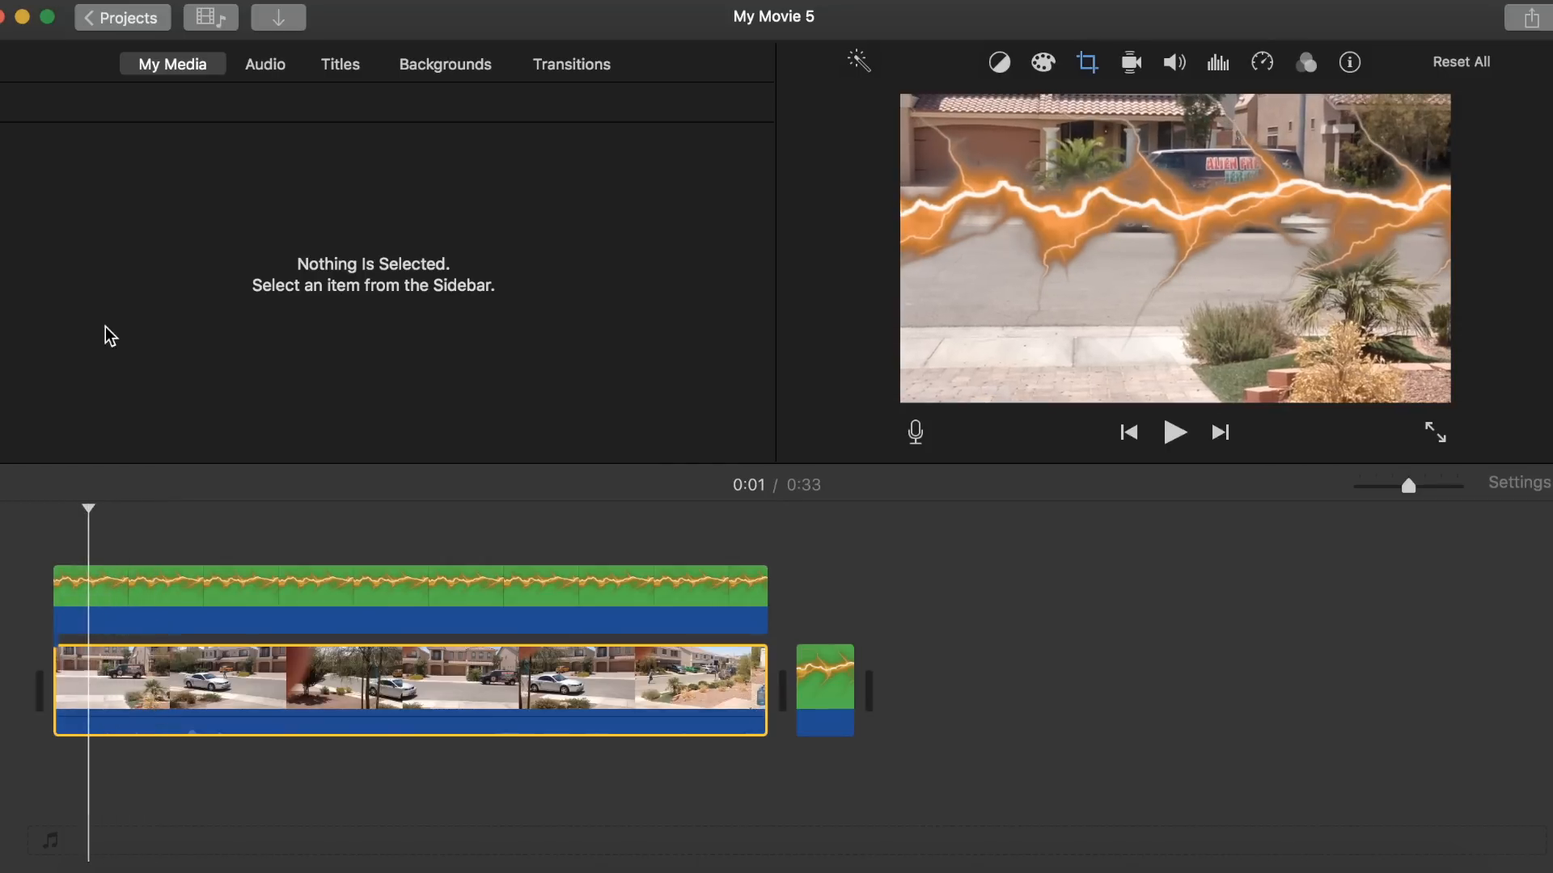
Step: Move both left clean-up crop corners of the lightning overlay to the frame's right edge, masking out the lightning
{"action": "left_click", "coordinate": [1087, 65]}
{"action": "left_click", "coordinate": [90, 588]}
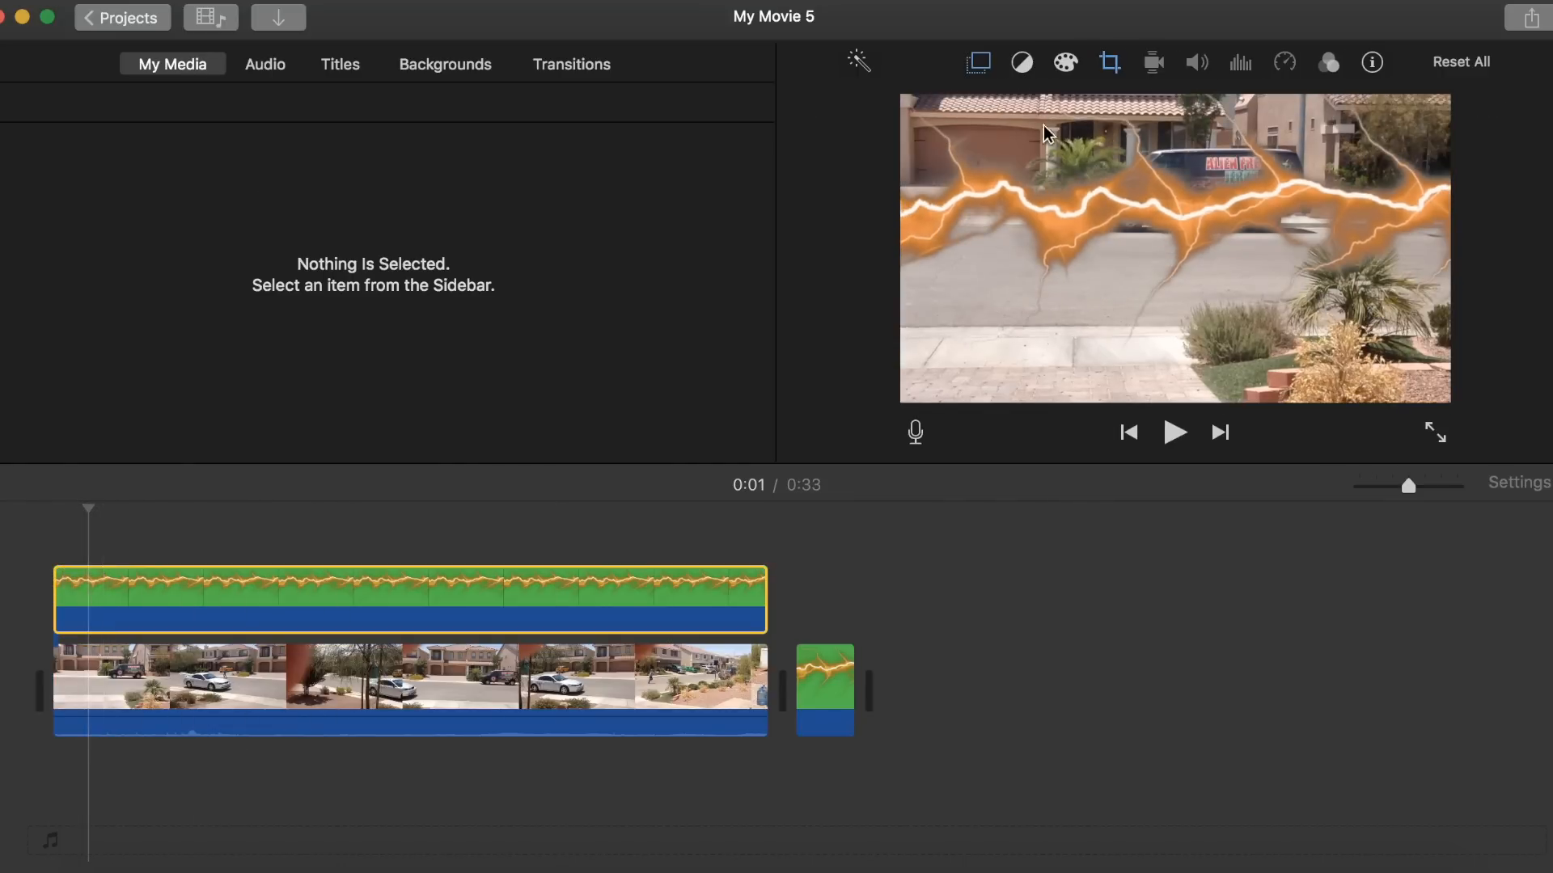
{"action": "left_click", "coordinate": [982, 63]}
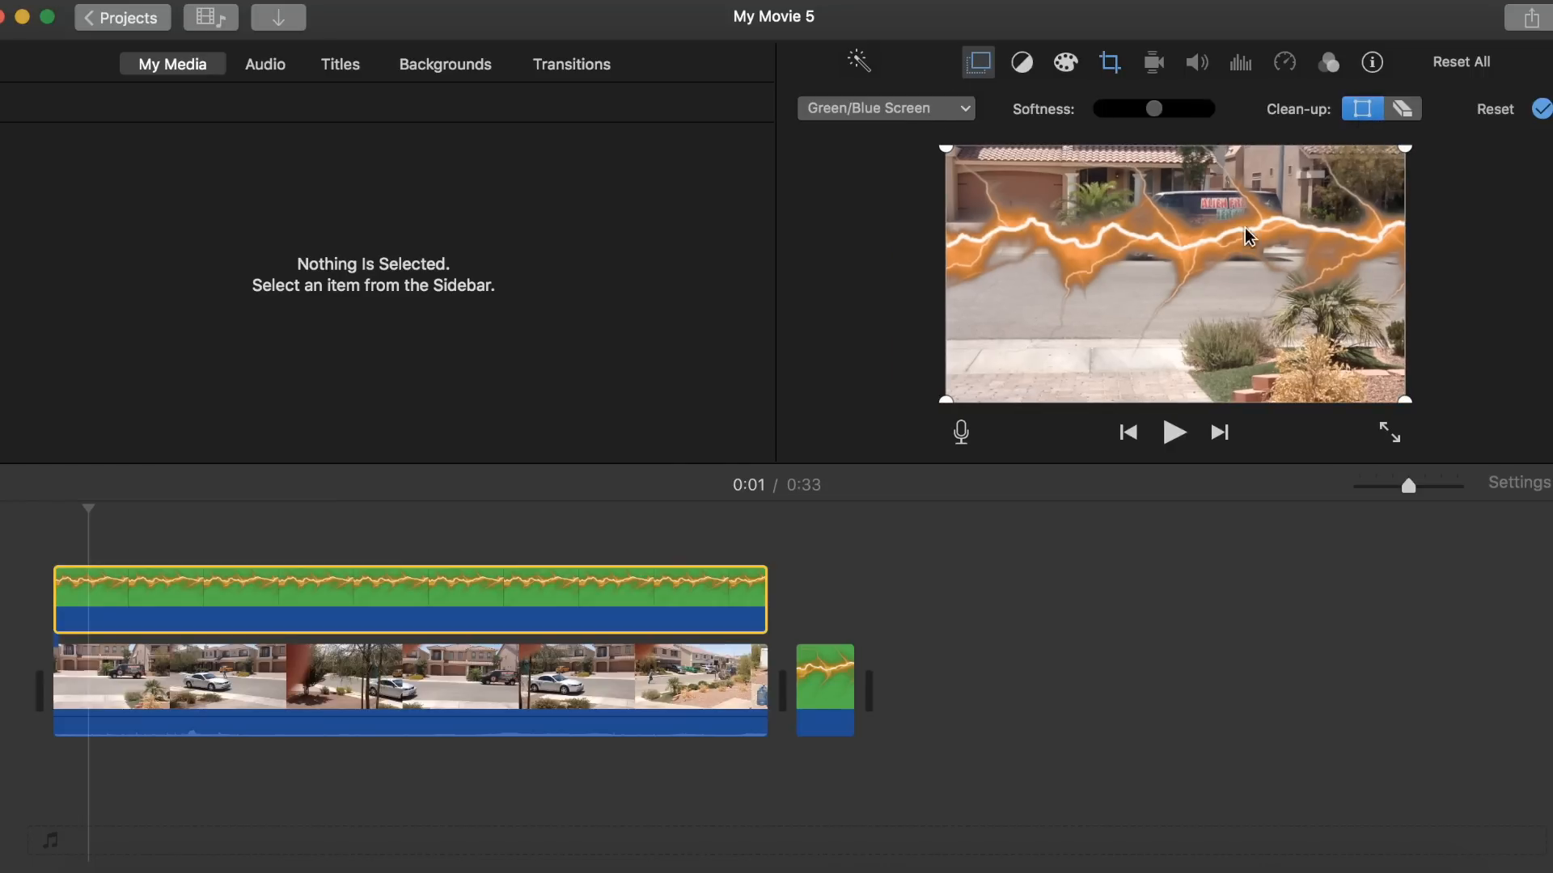
{"action": "left_click_drag", "start_coordinate": [946, 151], "coordinate": [1334, 141]}
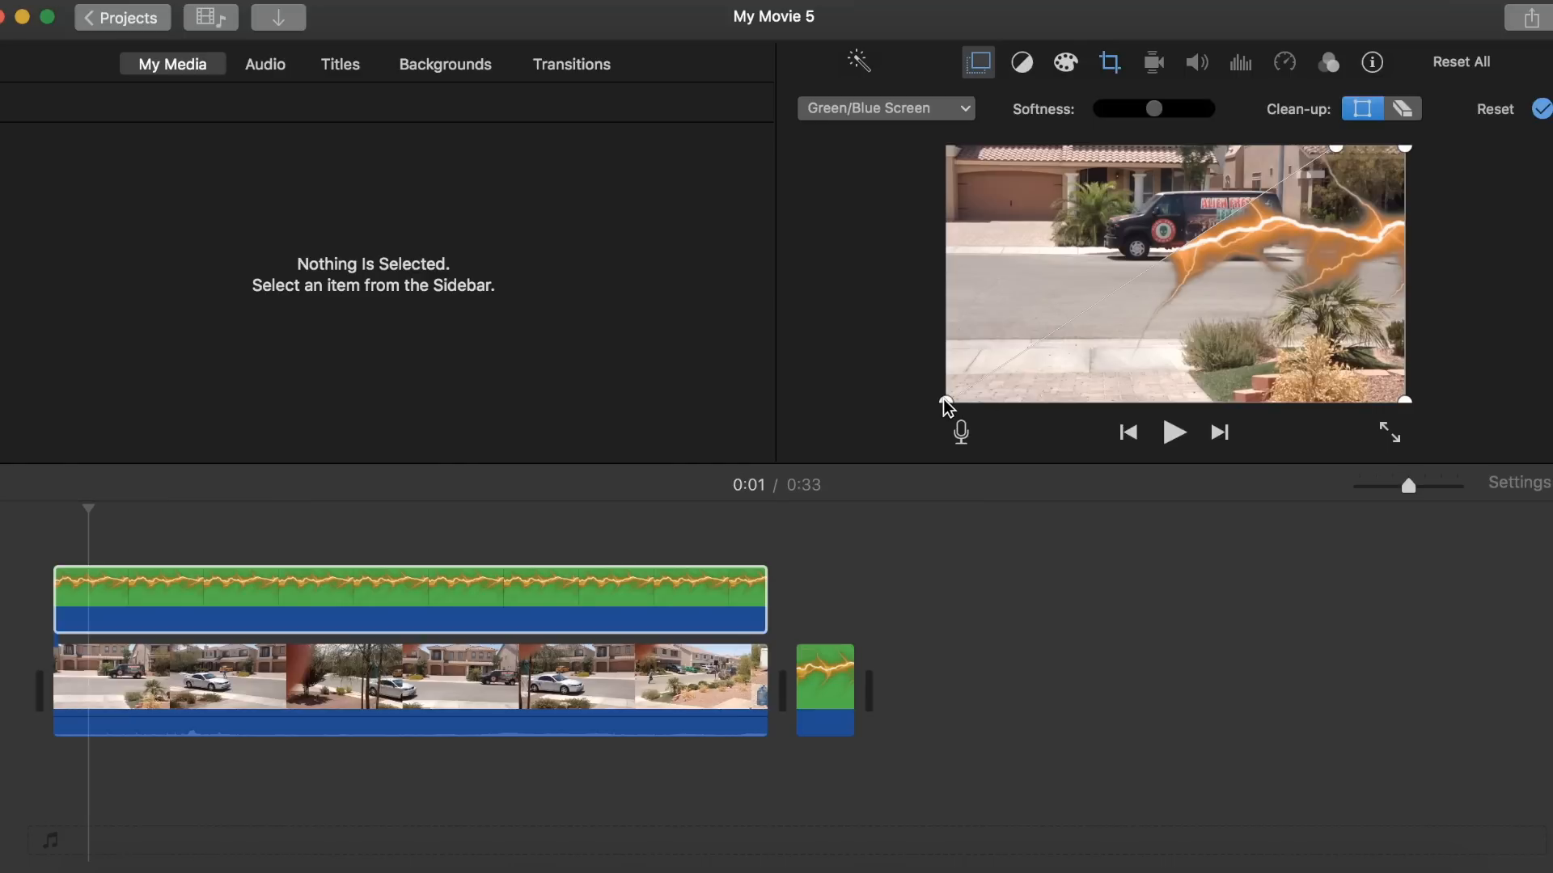
{"action": "left_click_drag", "start_coordinate": [946, 401], "coordinate": [1411, 194]}
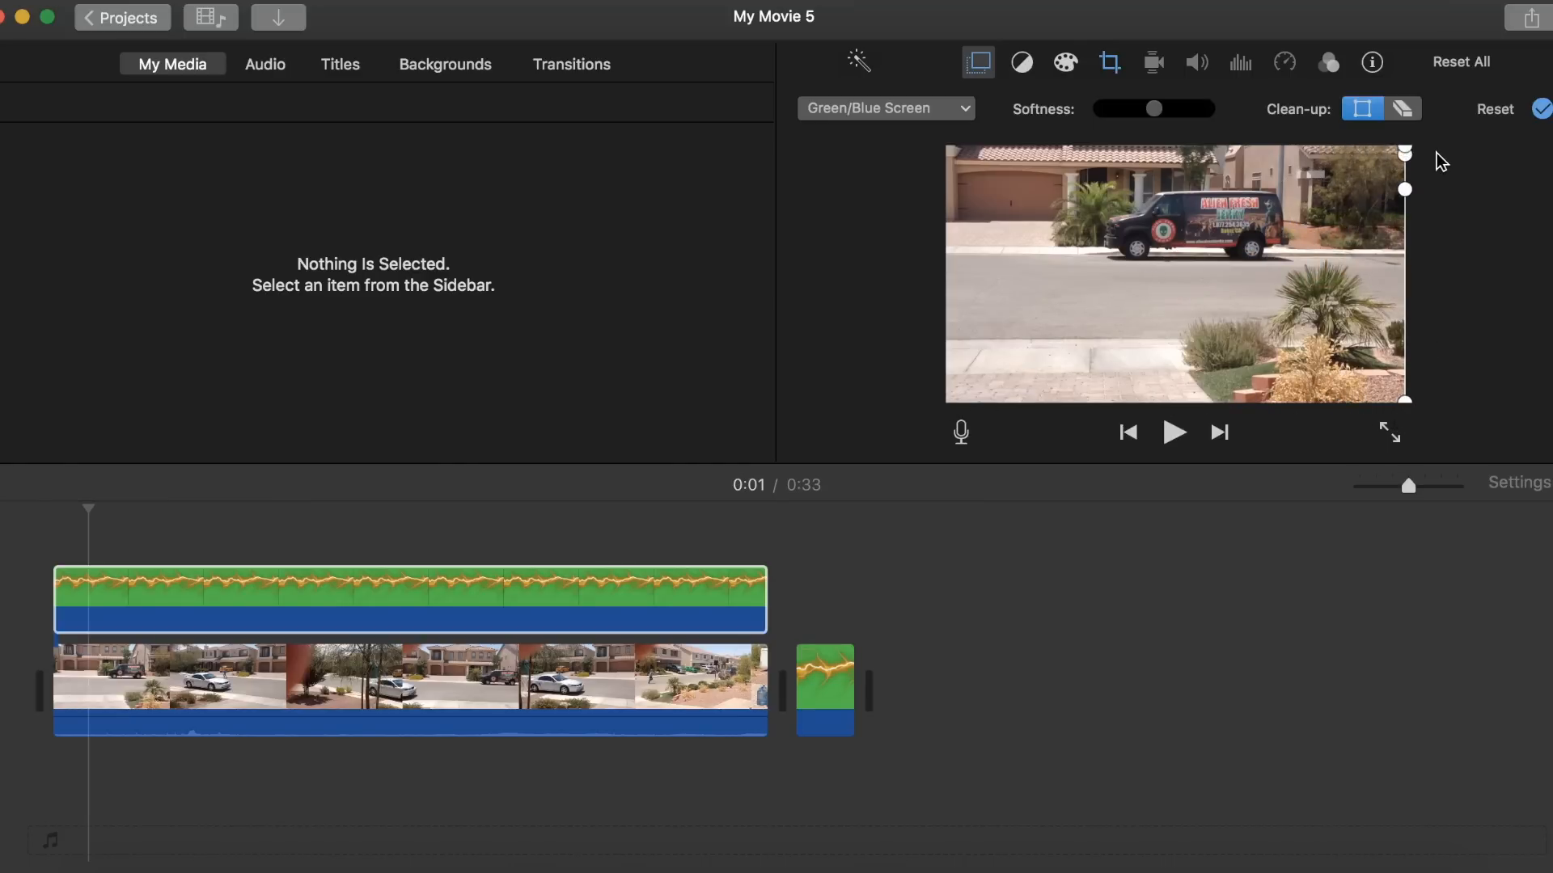
Step: Play to where the runner appears at 0:03 and reshape the lightning's clean-up crop into a wedge trailing behind the runner
{"action": "left_click", "coordinate": [308, 578]}
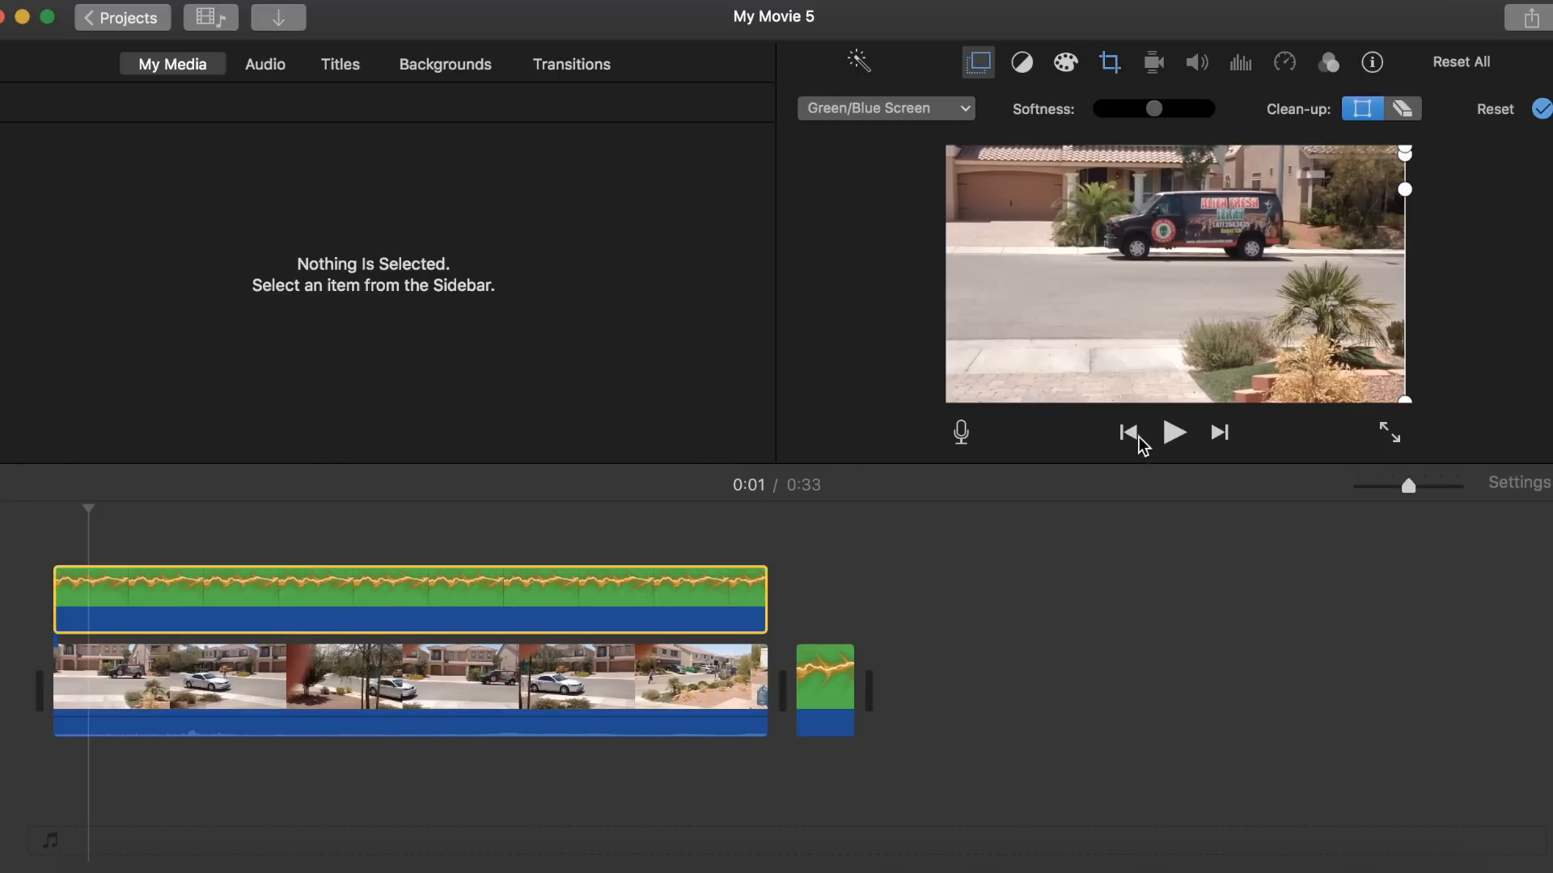
{"action": "left_click", "coordinate": [1172, 432]}
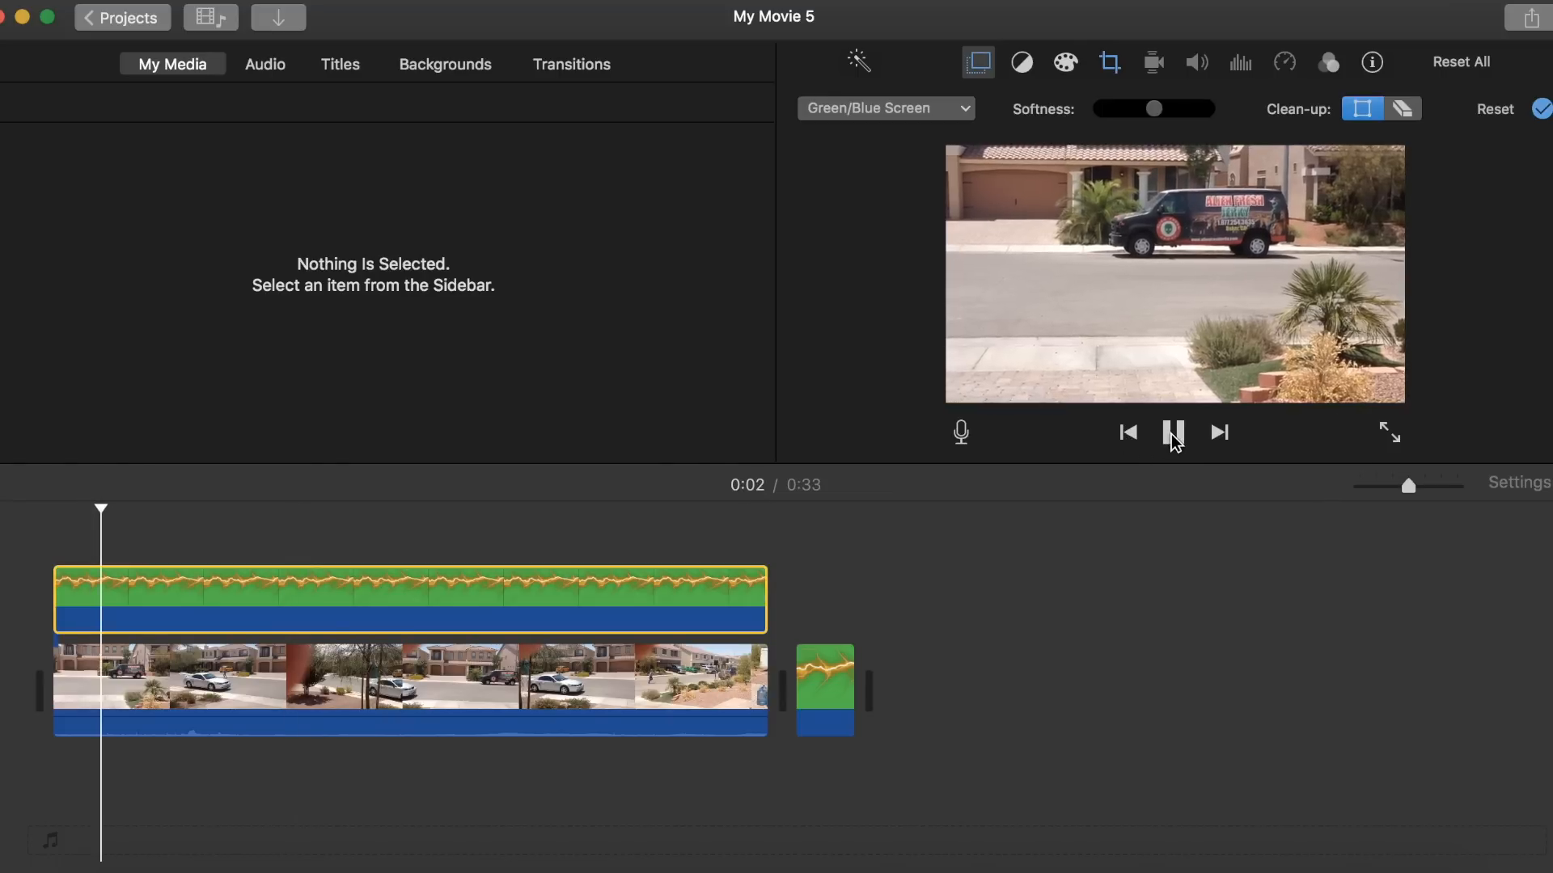
{"action": "left_click", "coordinate": [1173, 434]}
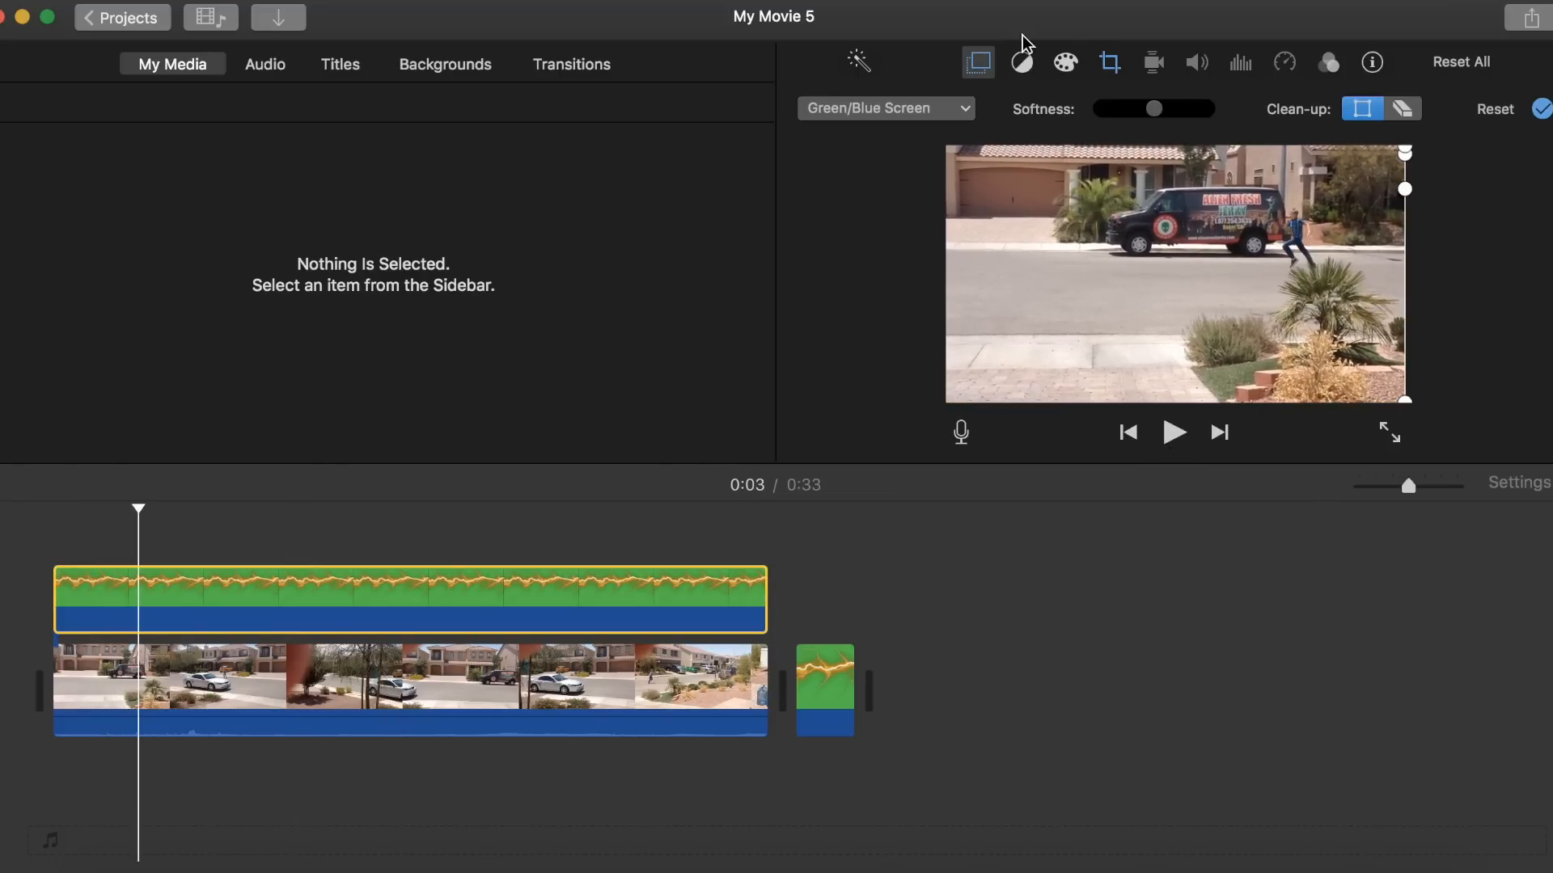
{"action": "left_click_drag", "start_coordinate": [1407, 152], "coordinate": [1295, 216]}
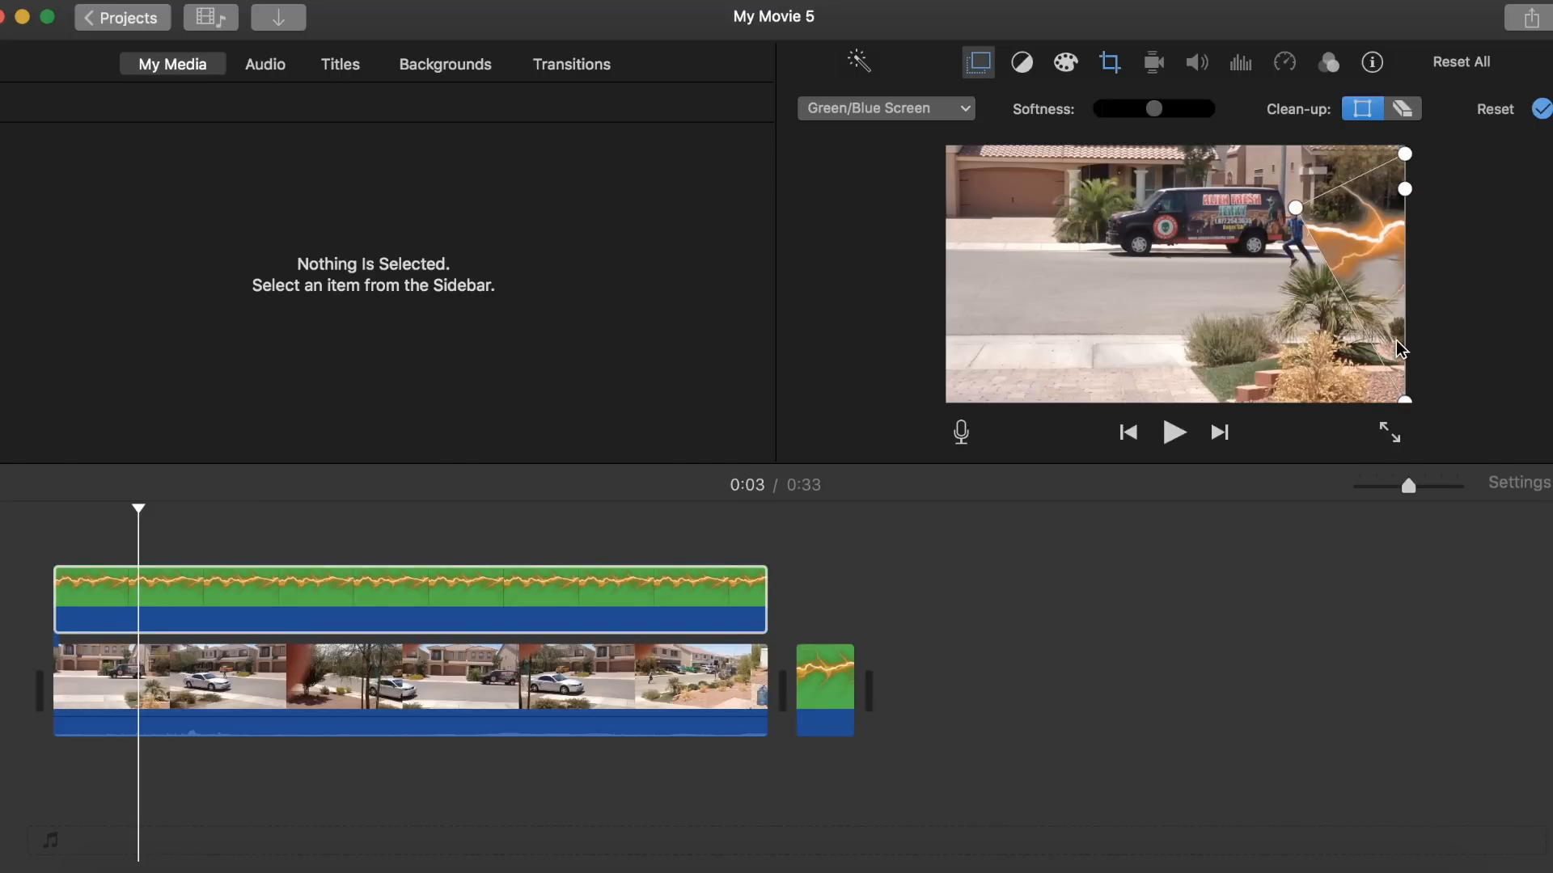
{"action": "left_click_drag", "start_coordinate": [1403, 401], "coordinate": [1418, 263]}
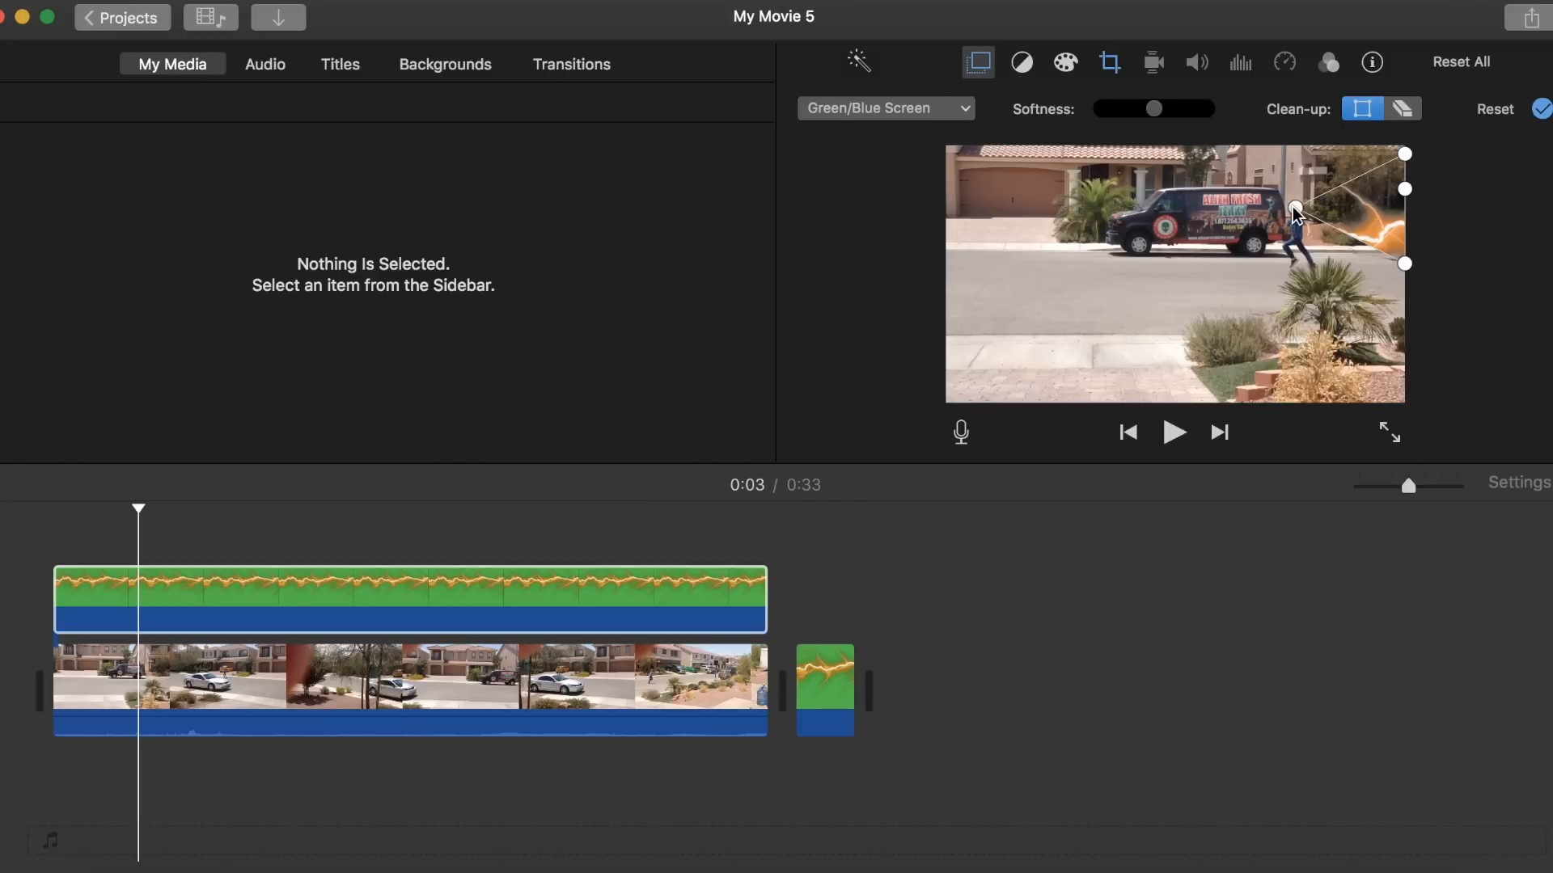
{"action": "left_click_drag", "start_coordinate": [1295, 207], "coordinate": [1289, 241]}
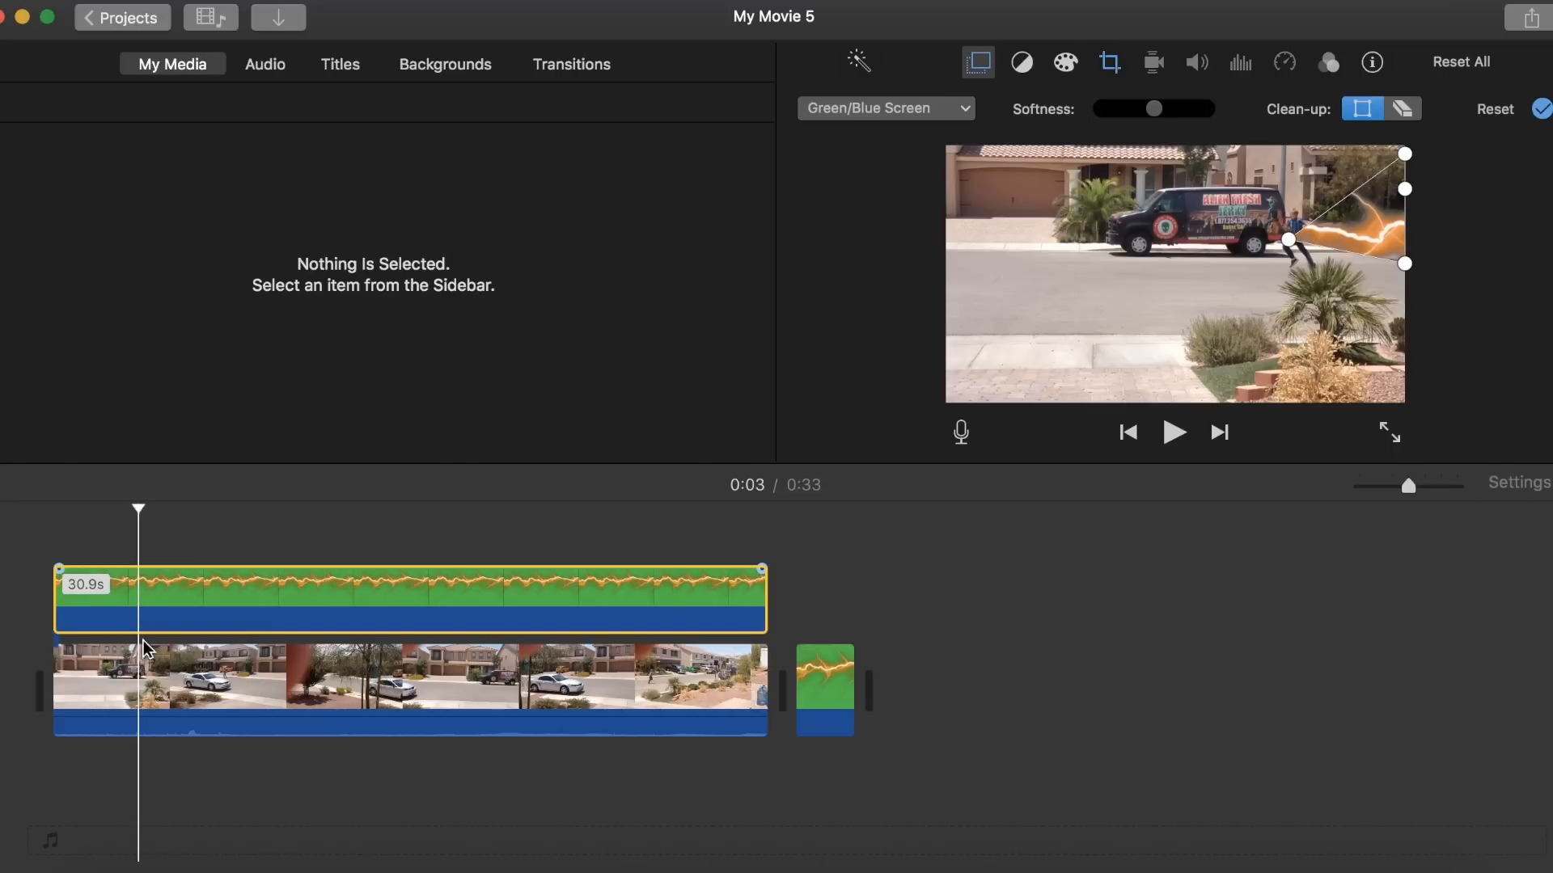
Step: Split the street video at the 0:03 playhead and shorten the lightning overlay to 3.7 s so it ends at the split
{"action": "left_click", "coordinate": [142, 702]}
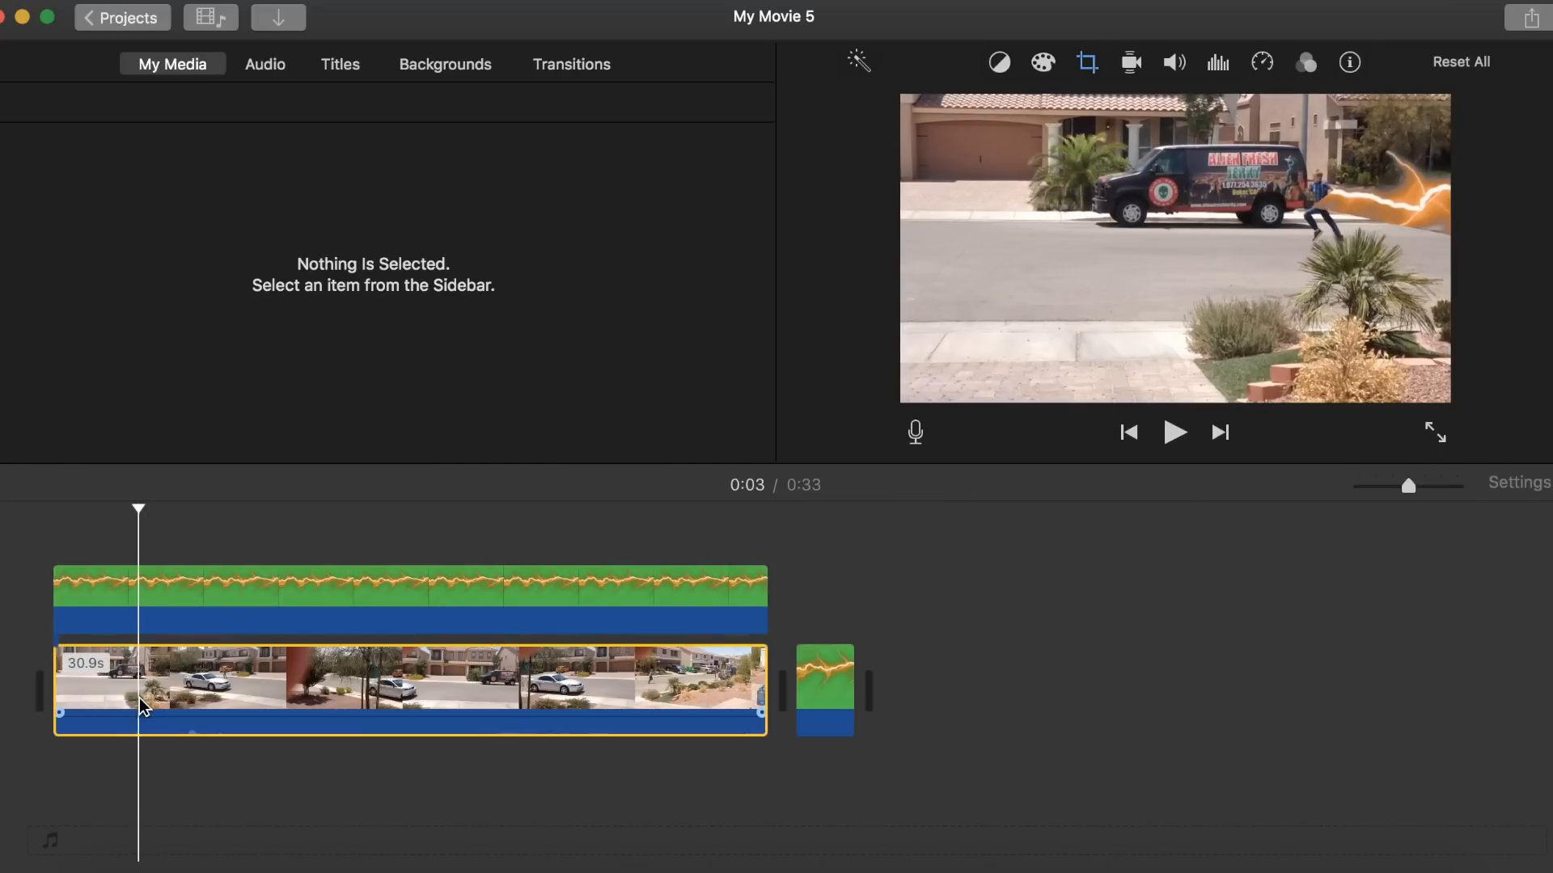
{"action": "right_click", "coordinate": [139, 698]}
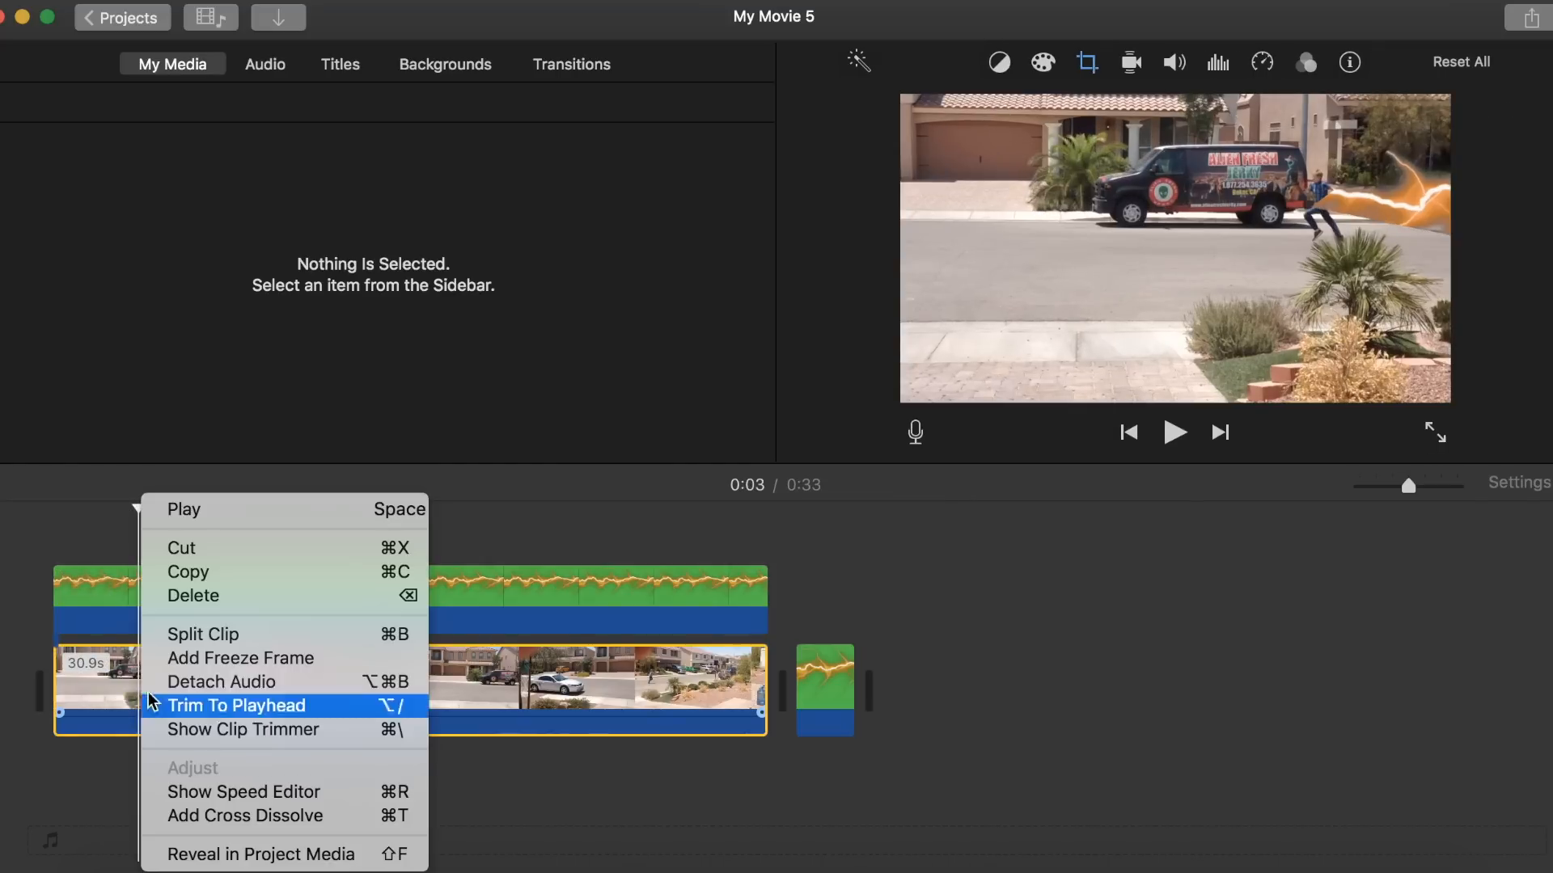
{"action": "left_click", "coordinate": [198, 643]}
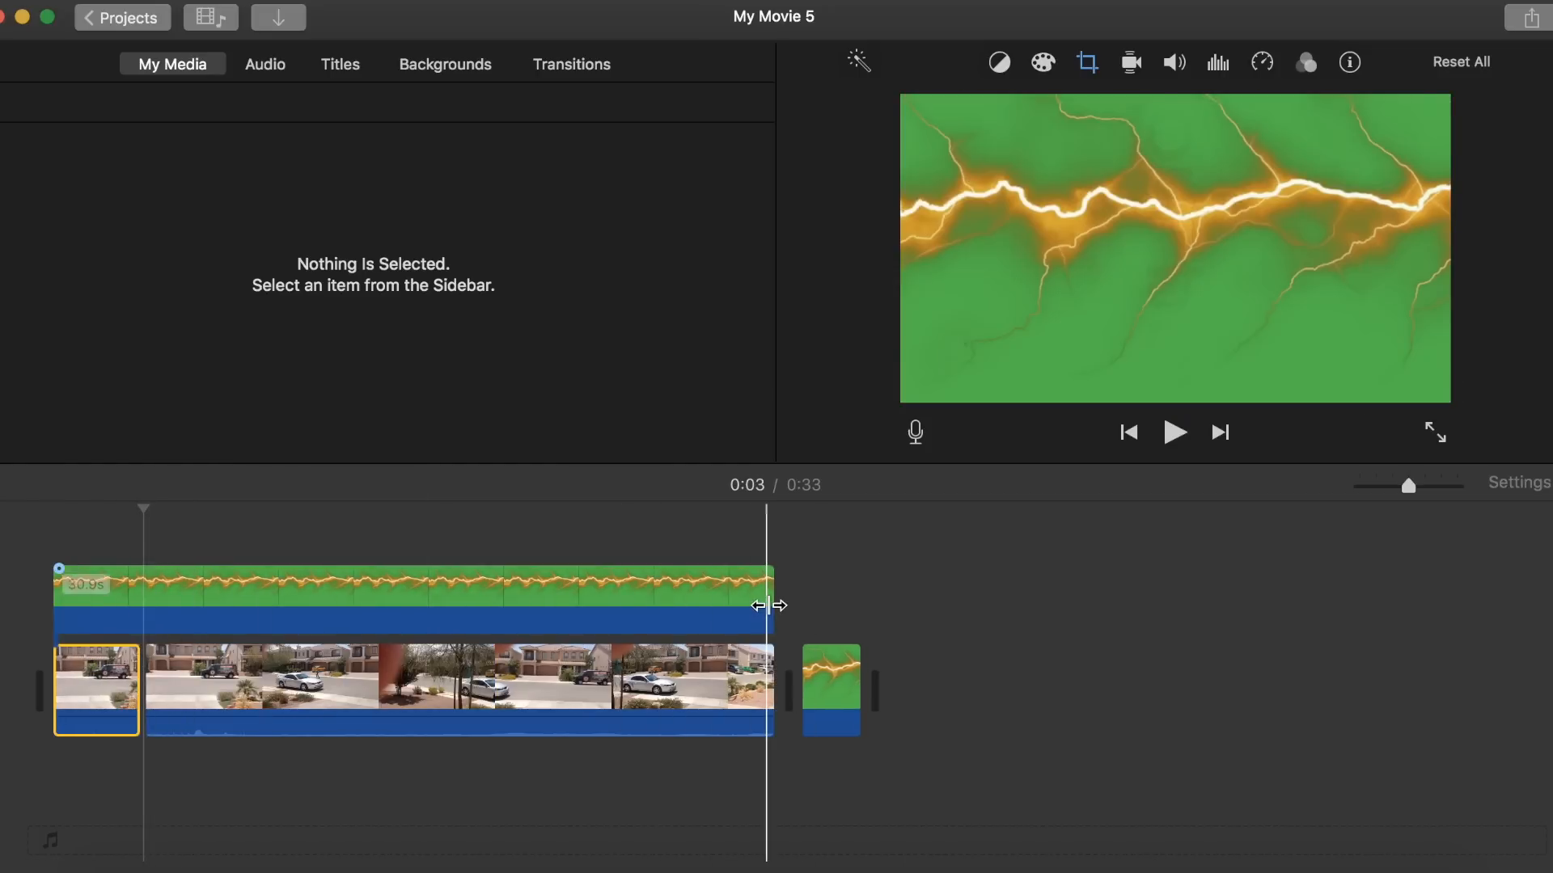
{"action": "left_click_drag", "start_coordinate": [766, 602], "coordinate": [131, 599]}
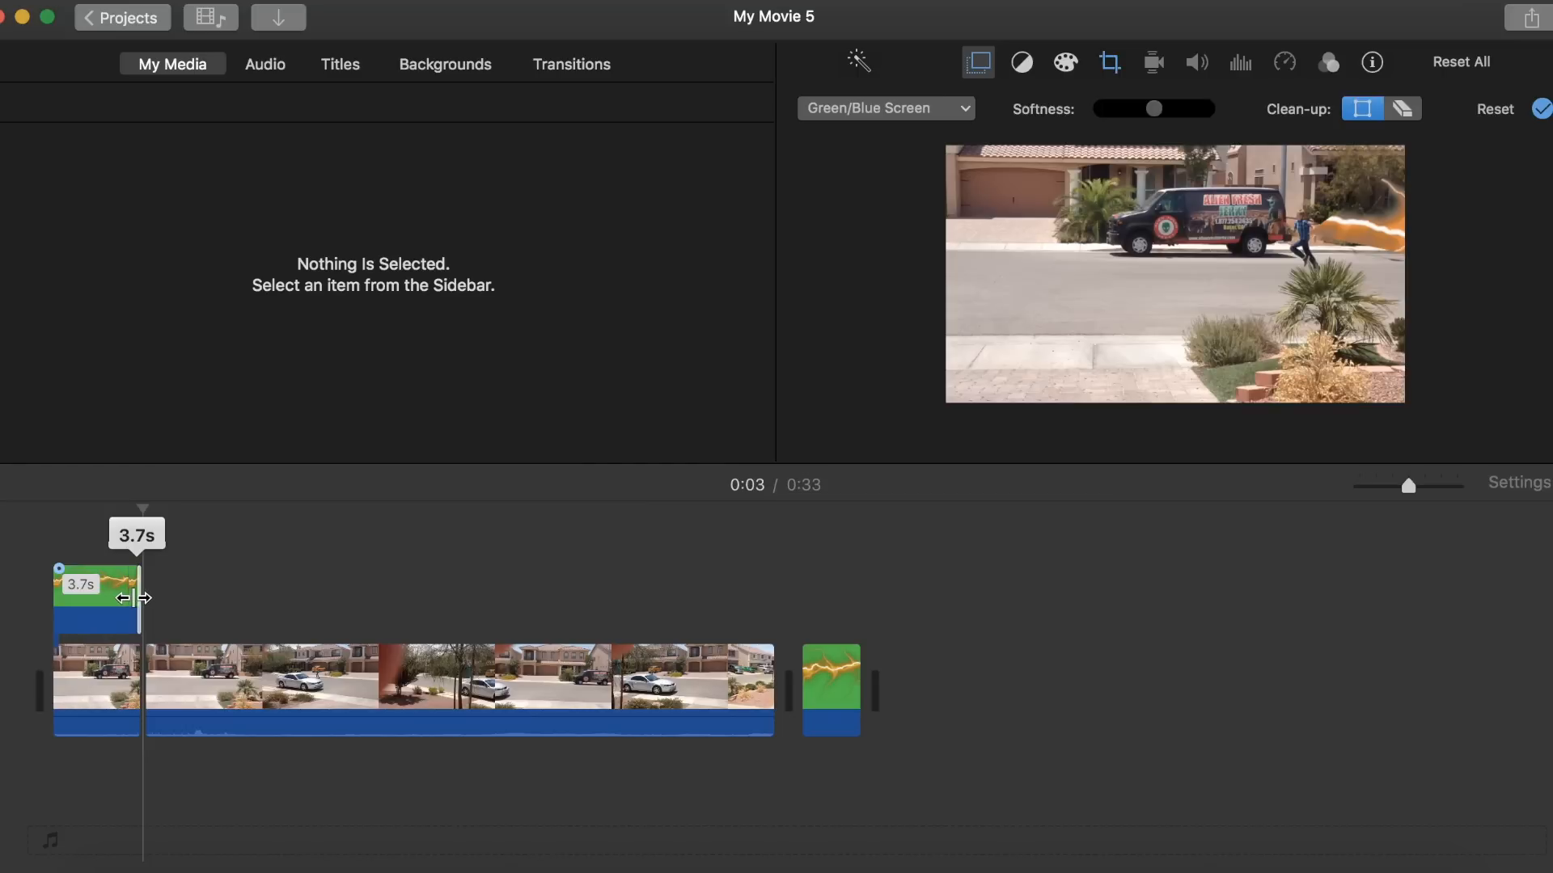
{"action": "left_click_drag", "start_coordinate": [138, 597], "coordinate": [139, 597]}
Step: Split the spare green lightning clip, stack one part above the second street section and extend it to 27.2 s
{"action": "right_click", "coordinate": [829, 677]}
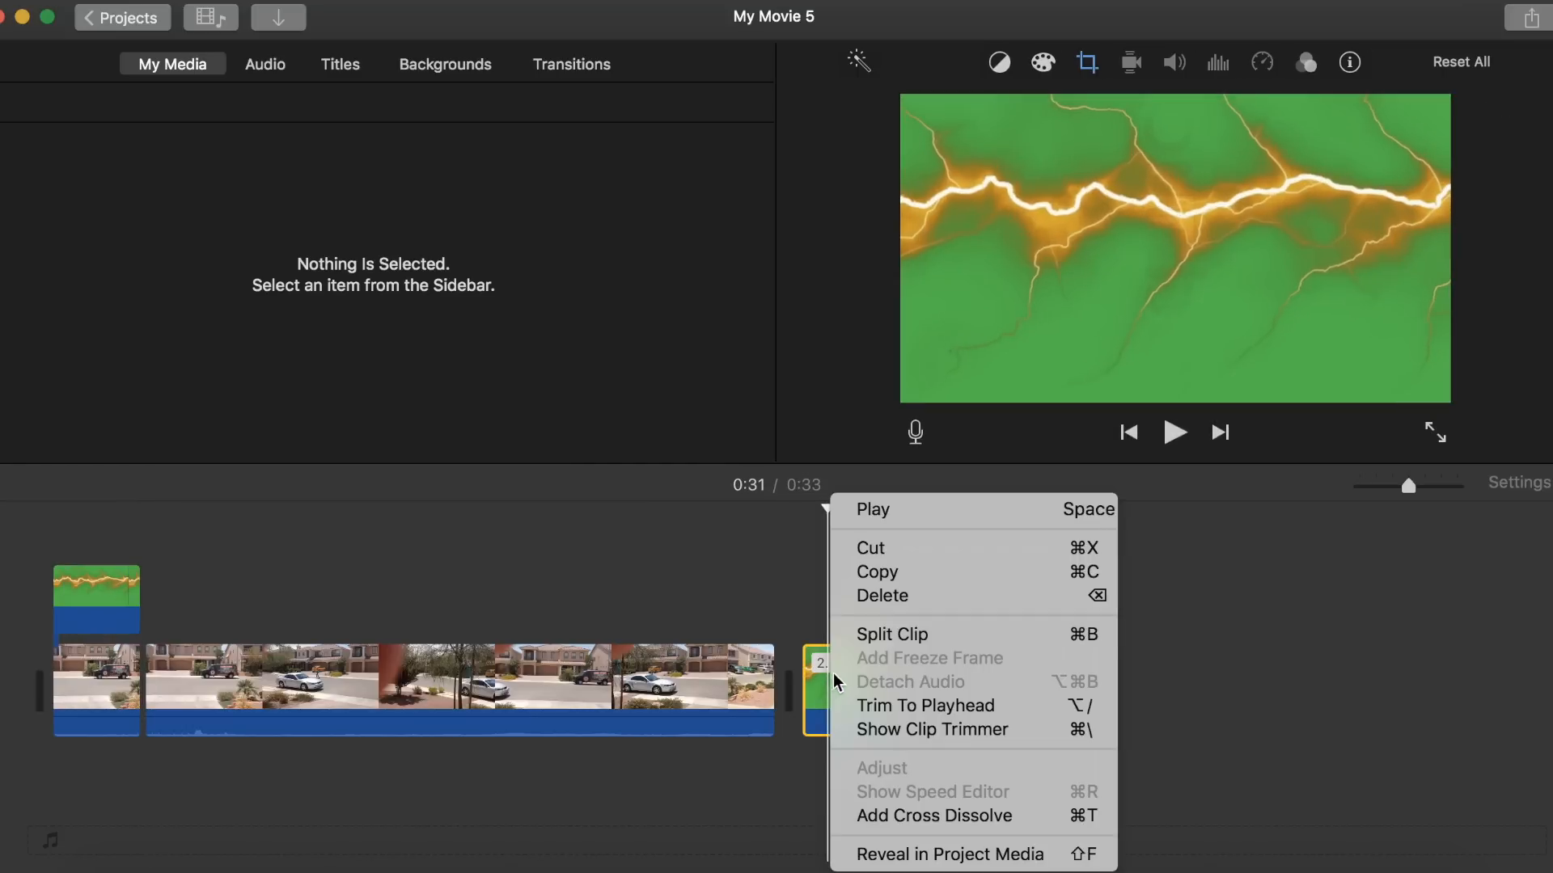
{"action": "left_click", "coordinate": [900, 638]}
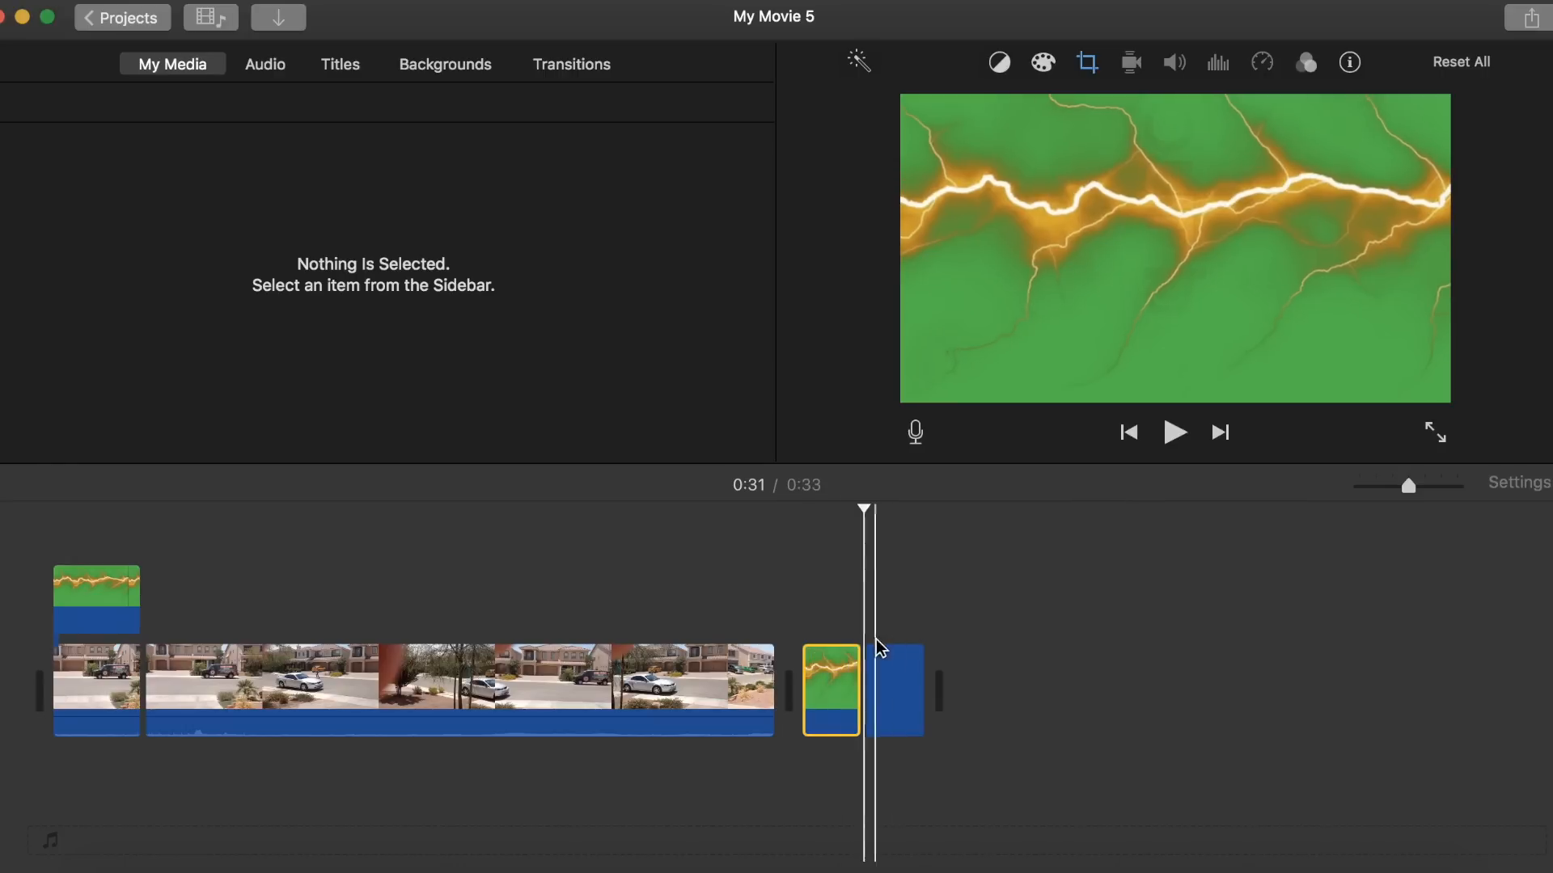
{"action": "left_click_drag", "start_coordinate": [832, 682], "coordinate": [176, 595]}
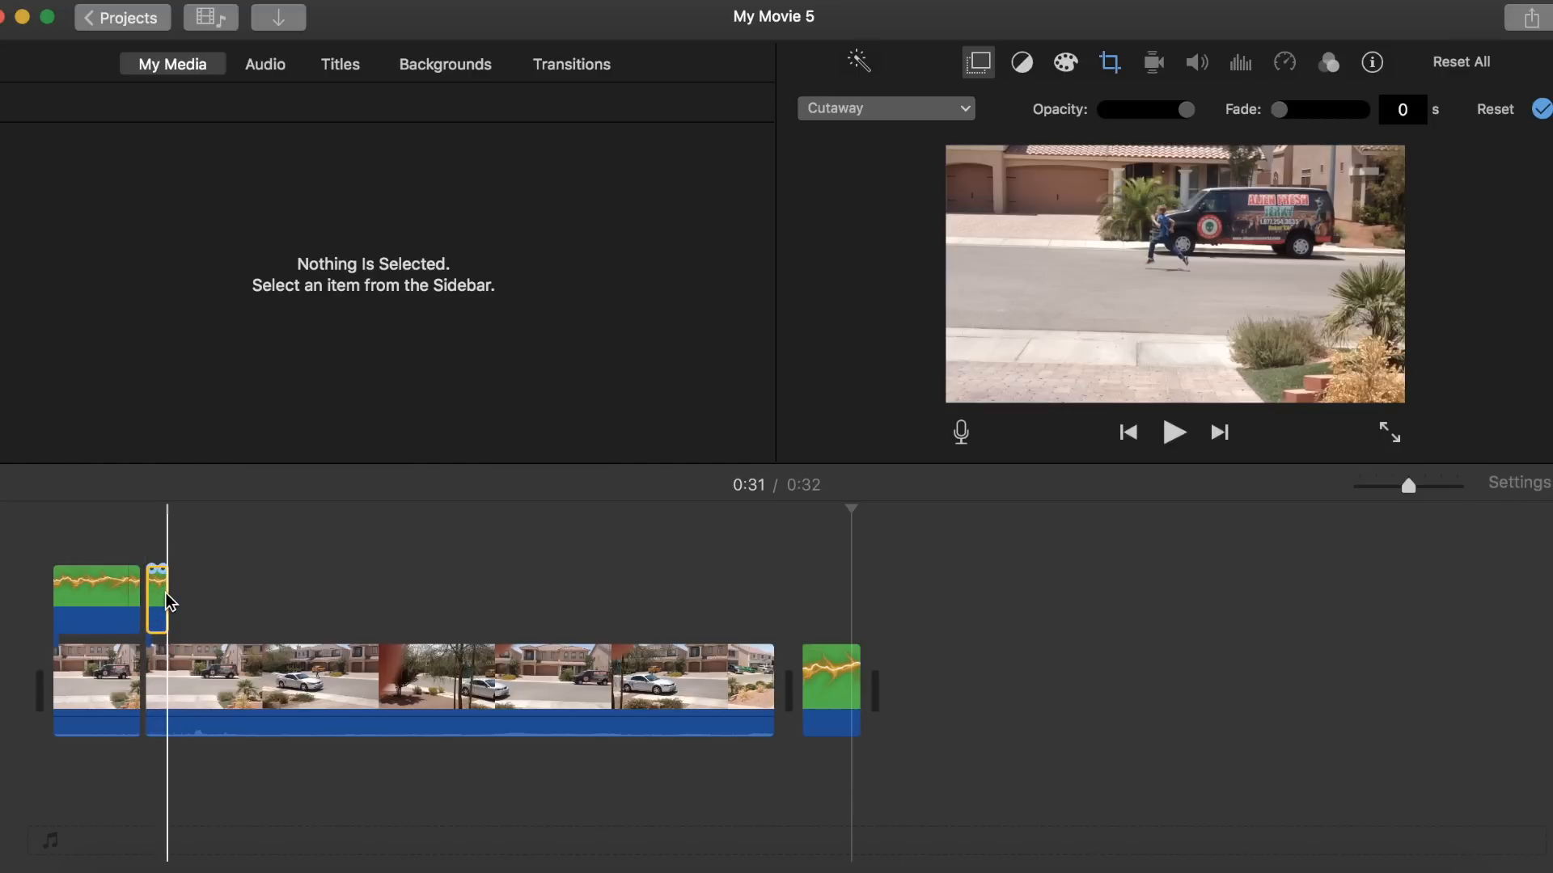
{"action": "left_click", "coordinate": [191, 594]}
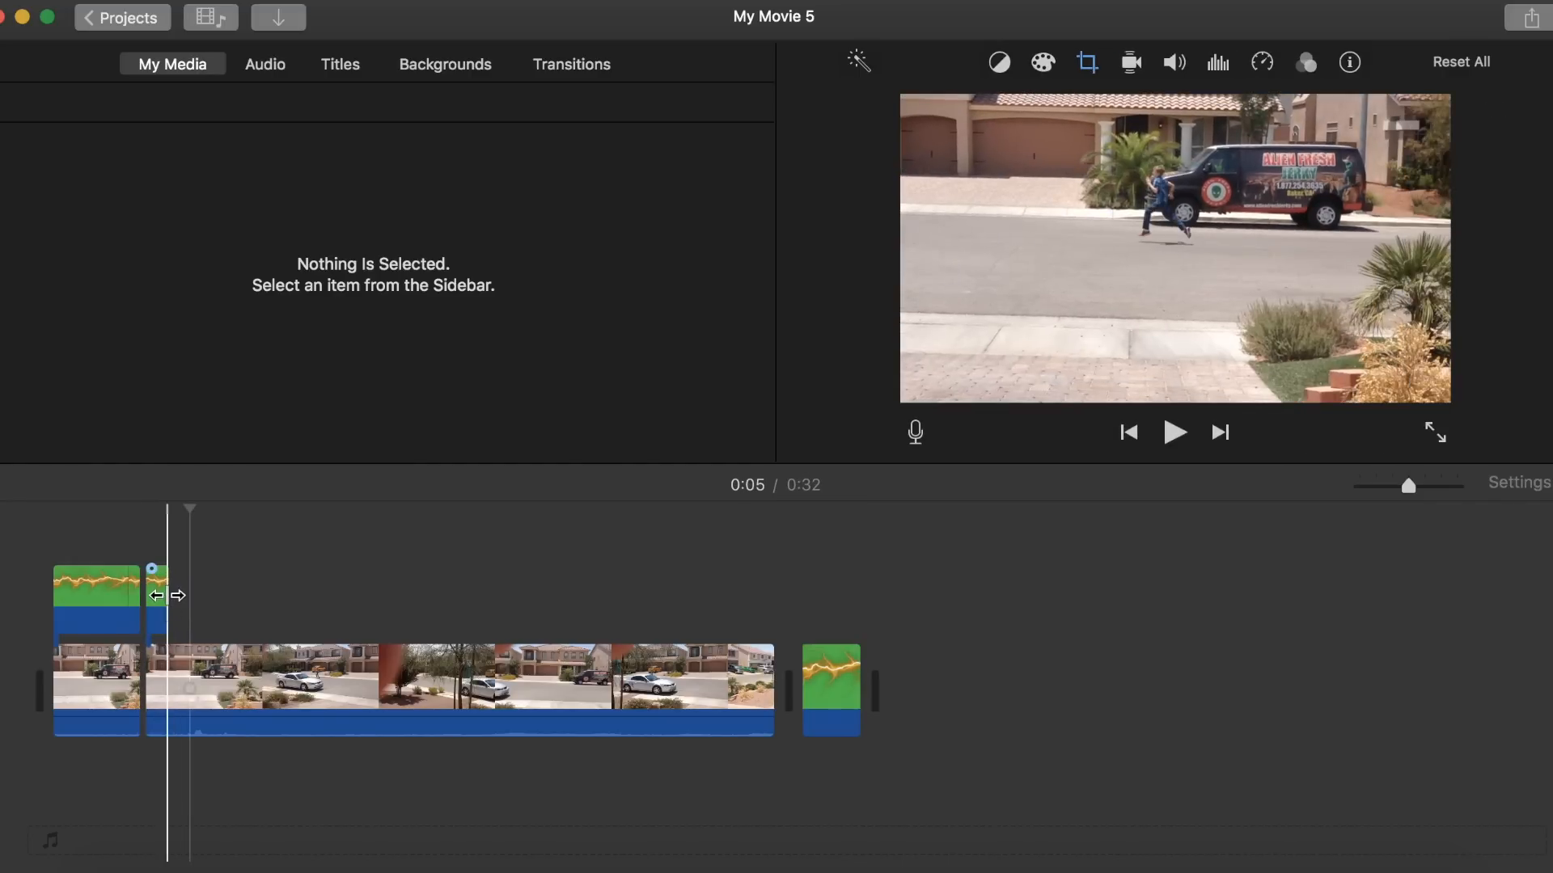
{"action": "left_click_drag", "start_coordinate": [167, 595], "coordinate": [783, 591]}
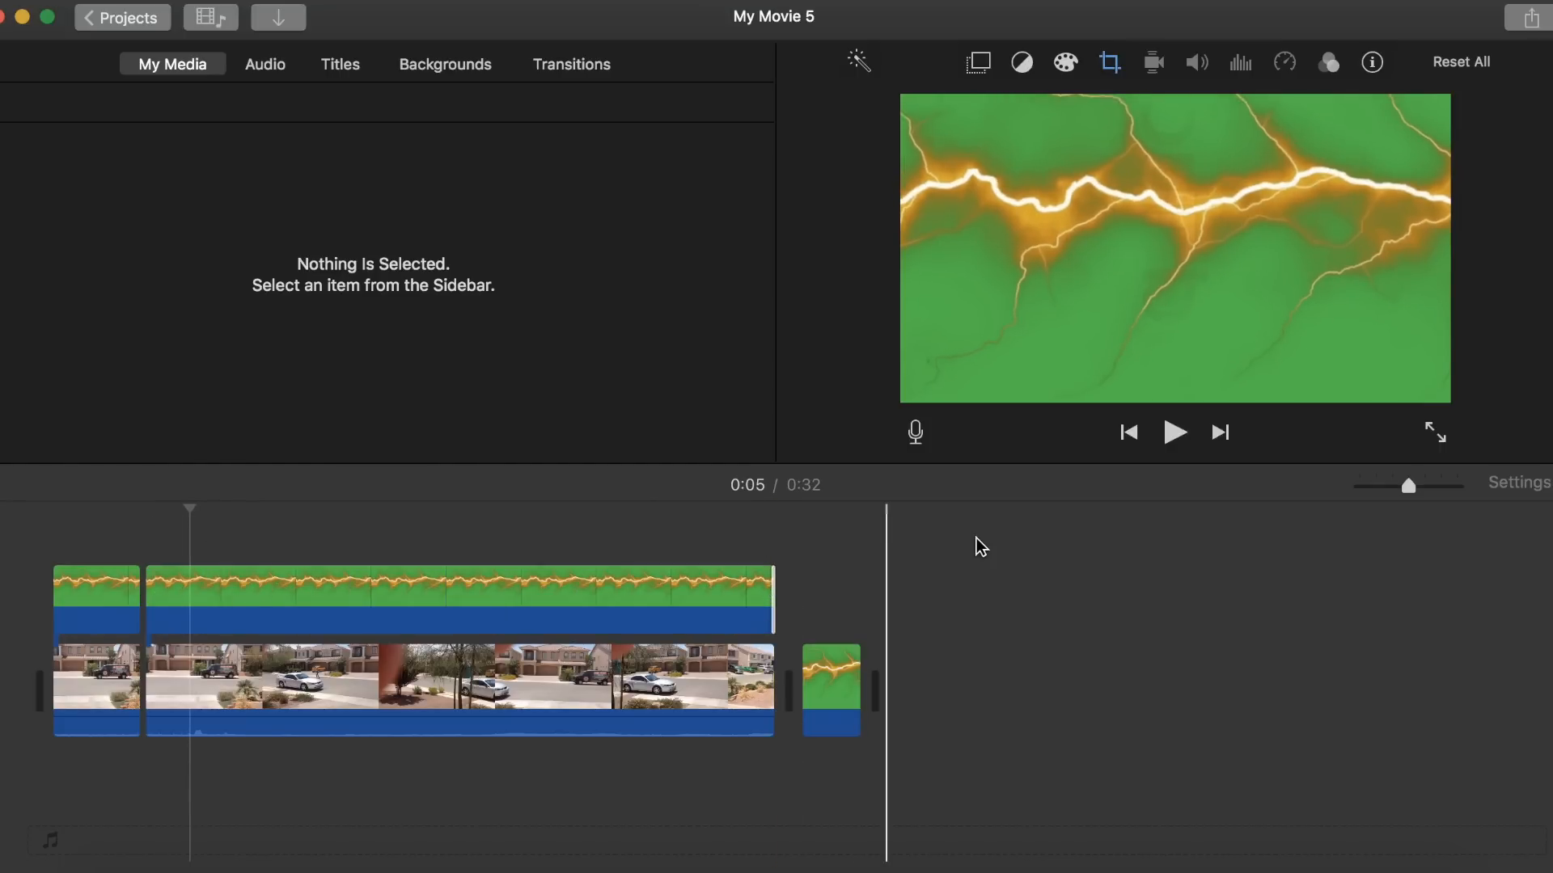
Step: Set the second lightning clip's overlay mode to Green/Blue Screen
{"action": "left_click", "coordinate": [191, 605]}
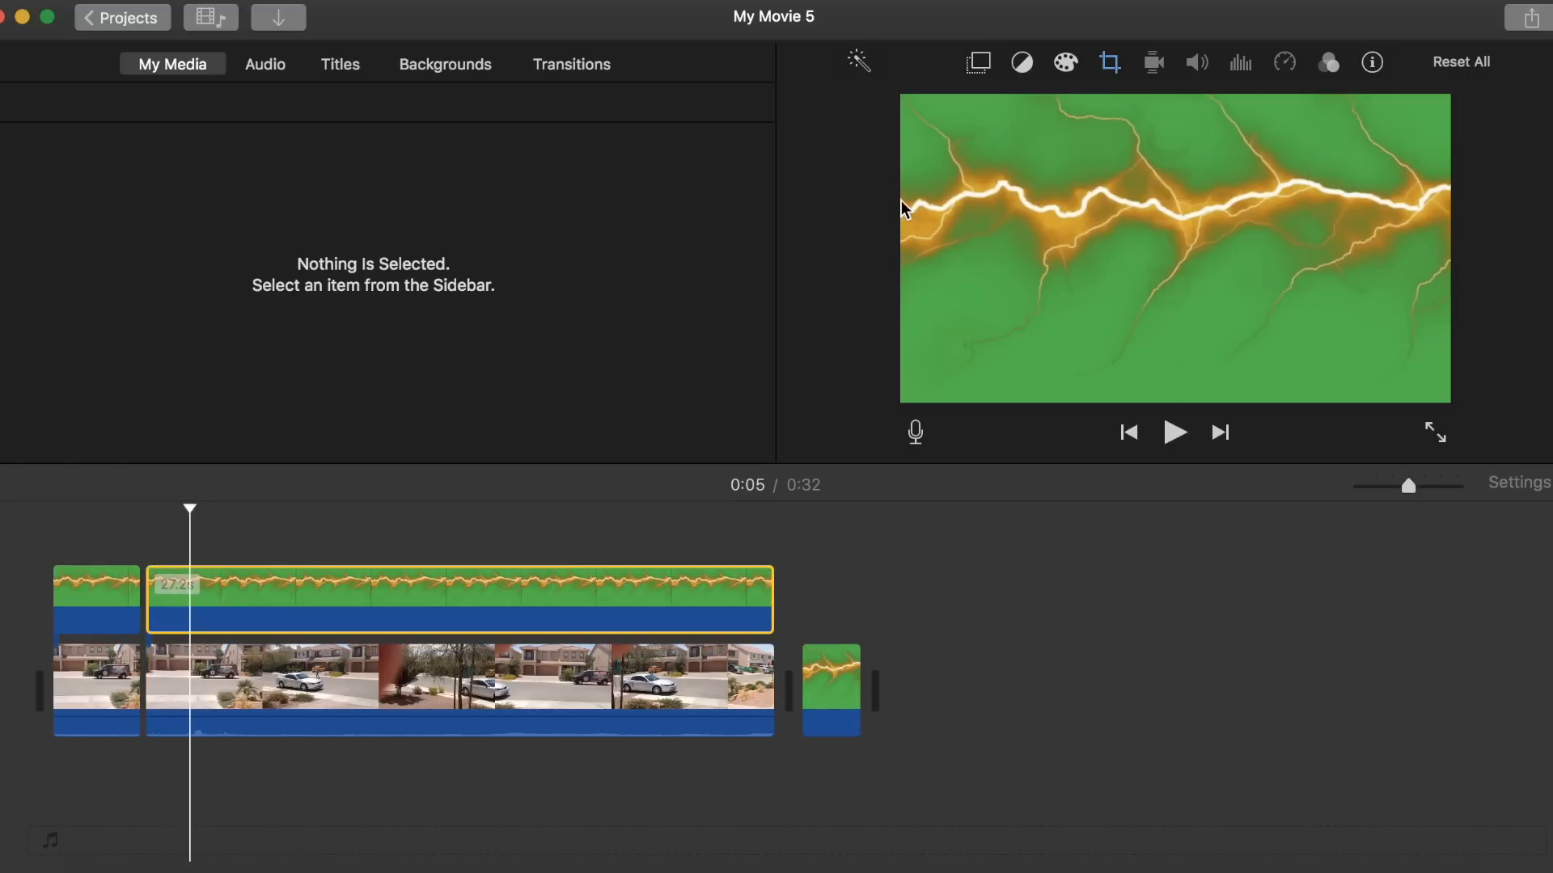
{"action": "left_click", "coordinate": [974, 61]}
{"action": "left_click", "coordinate": [864, 110]}
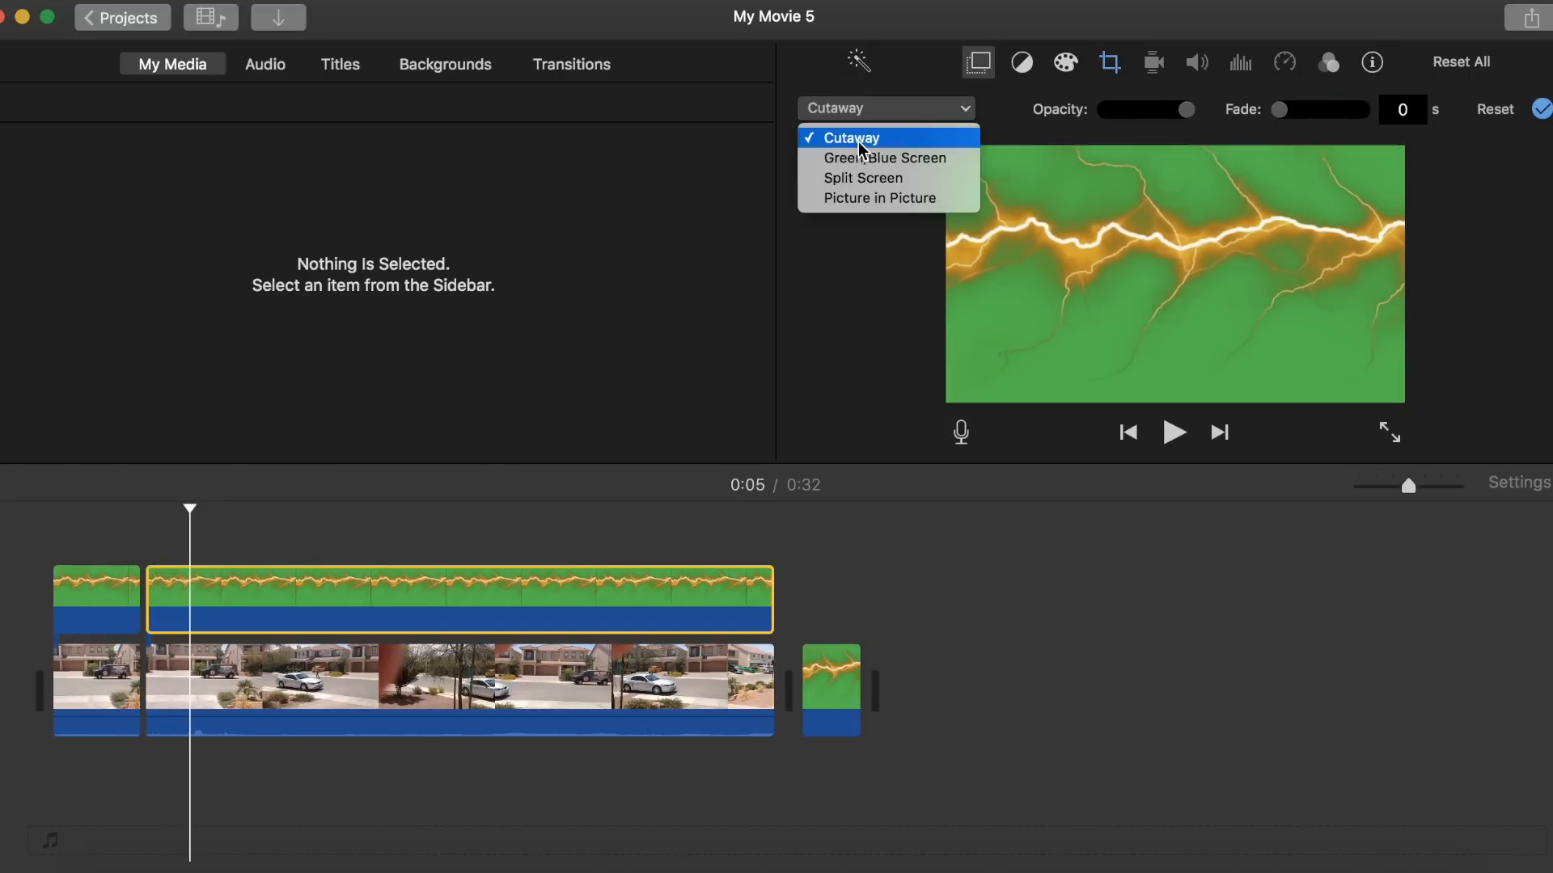
{"action": "left_click", "coordinate": [866, 159]}
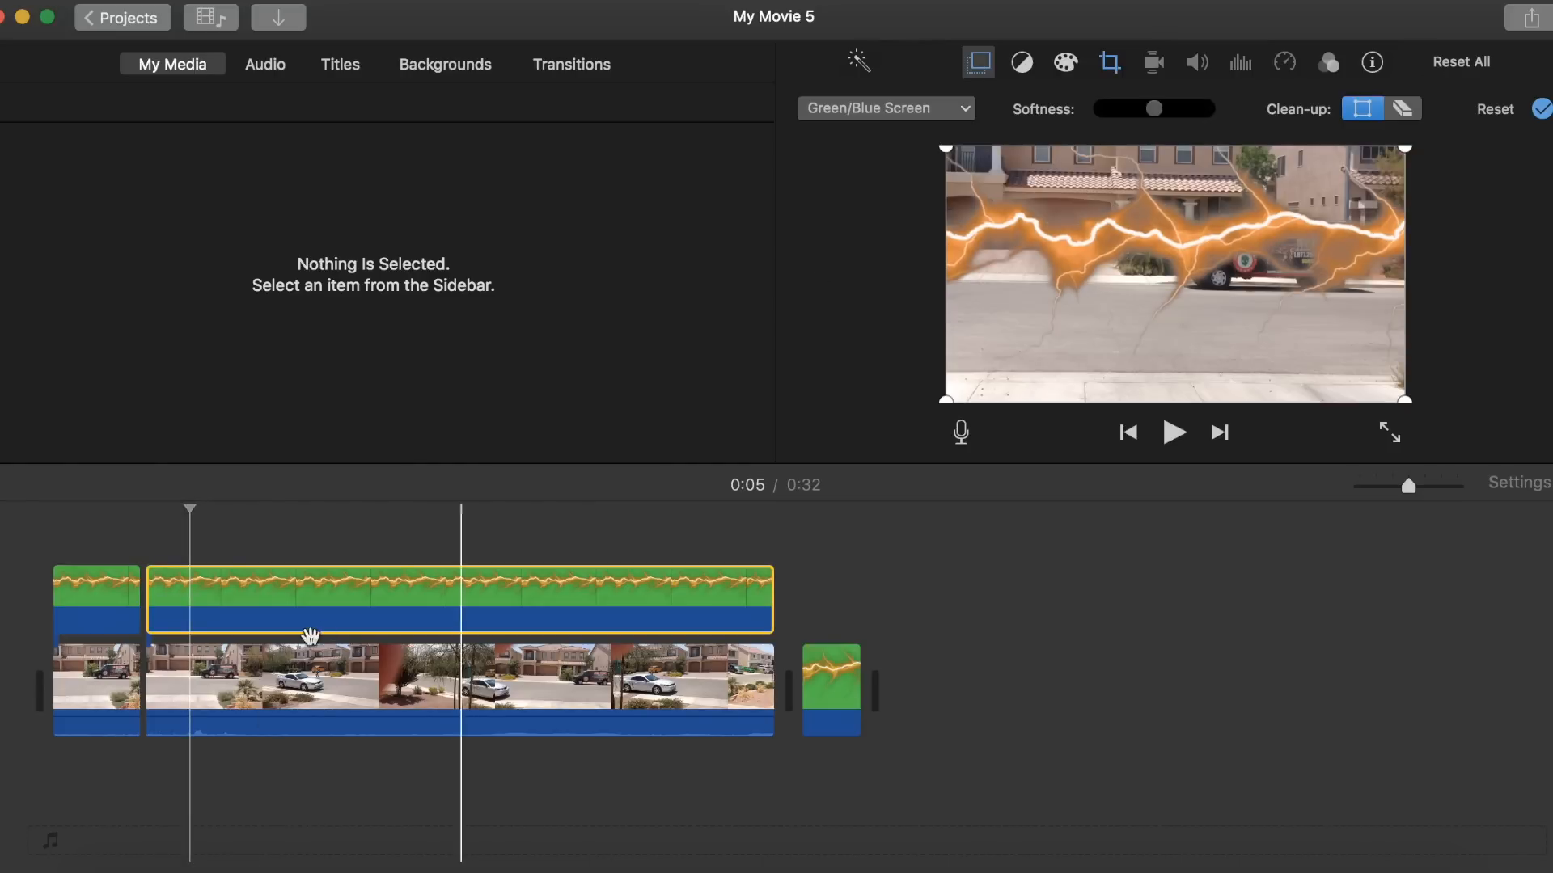
Step: Pull both left clean-up crop corners of the second lightning overlay inward so the lightning starts just behind the runner
{"action": "left_click_drag", "start_coordinate": [946, 152], "coordinate": [1139, 232]}
{"action": "left_click_drag", "start_coordinate": [945, 397], "coordinate": [1086, 420]}
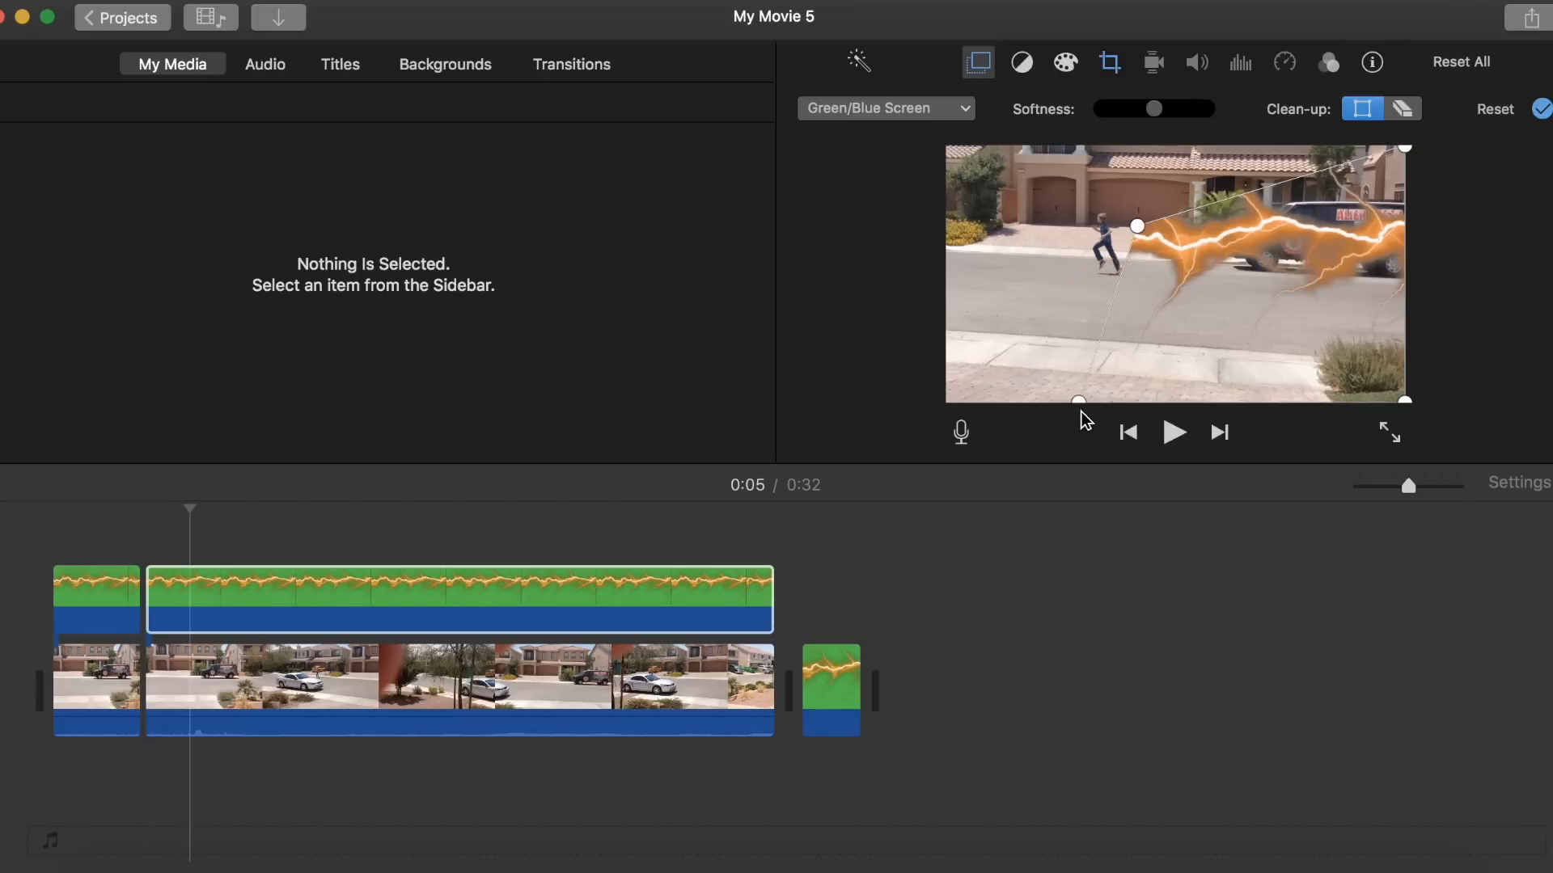
{"action": "left_click_drag", "start_coordinate": [1138, 233], "coordinate": [1125, 219]}
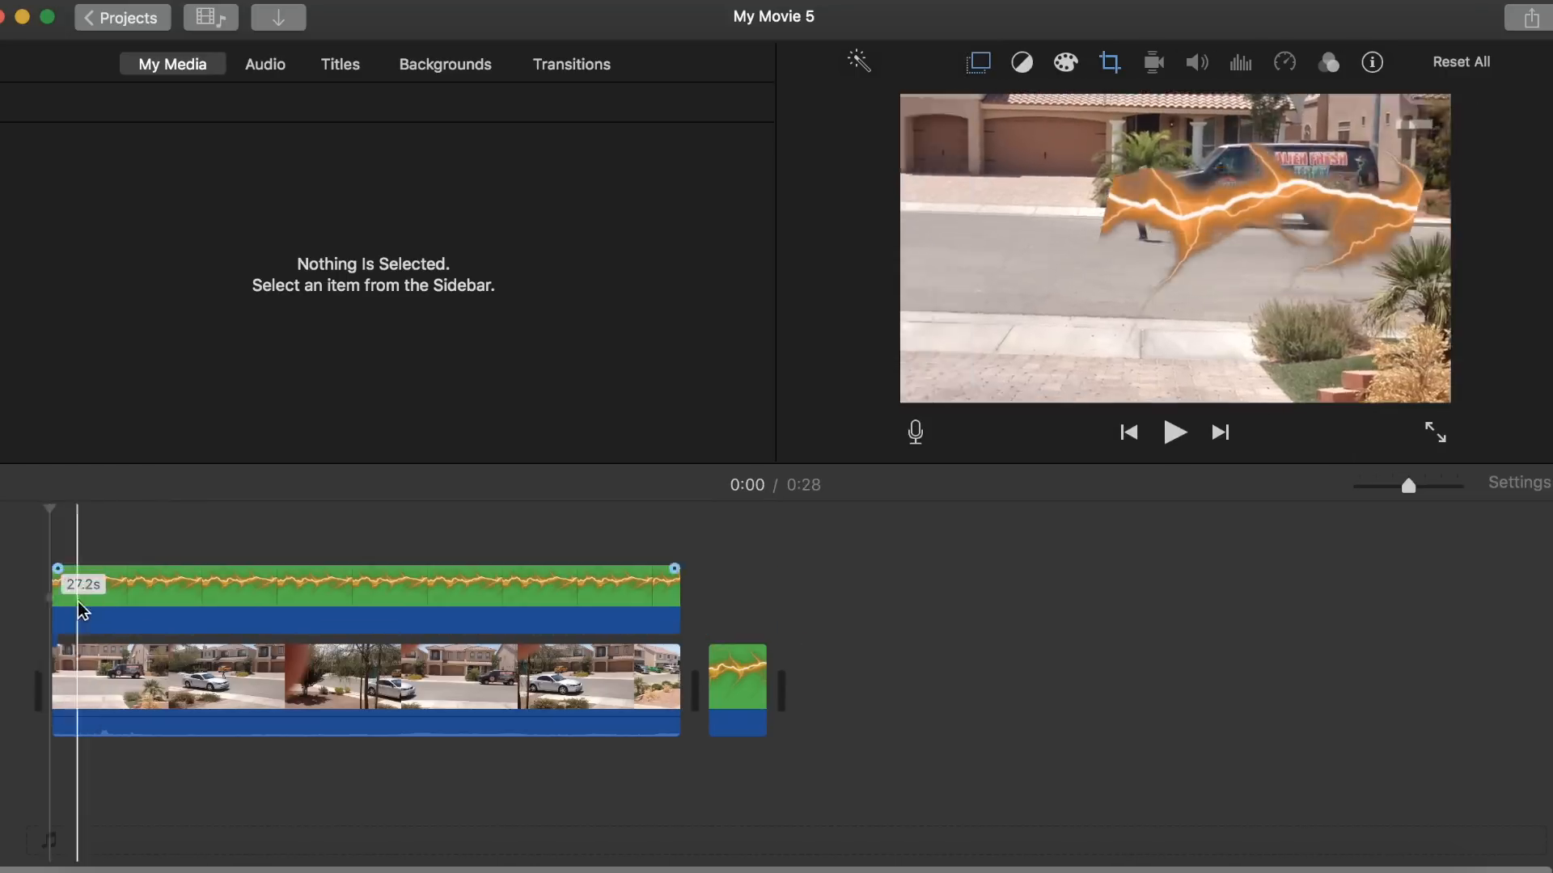
{"action": "right_click", "coordinate": [69, 687]}
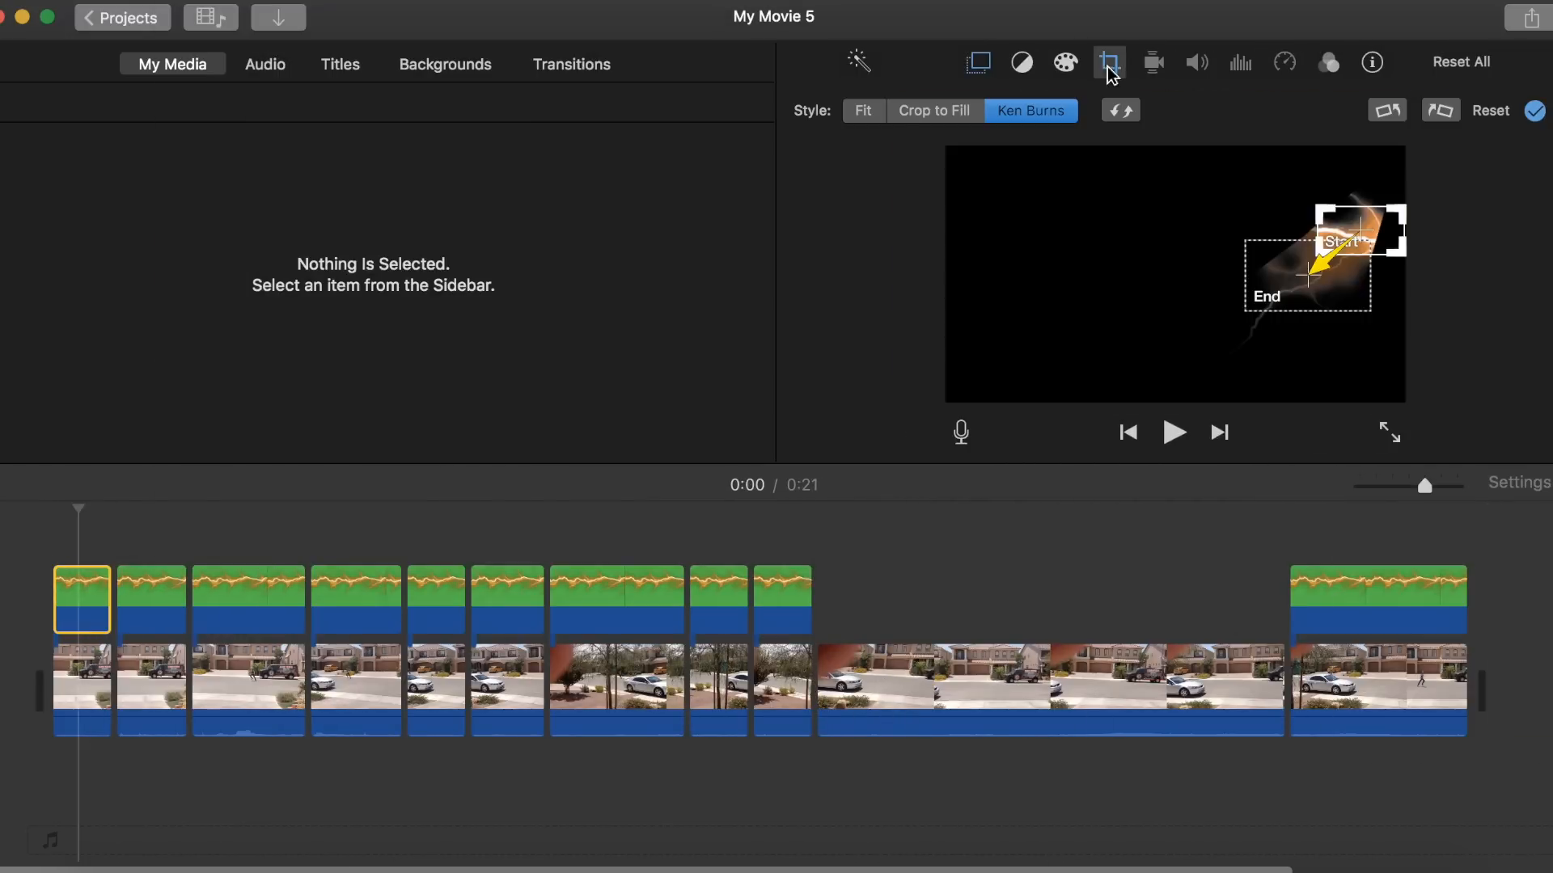
Step: Undo the first lightning overlay's last trim and its Ken Burns start and end frame changes
{"action": "left_click", "coordinate": [202, 2]}
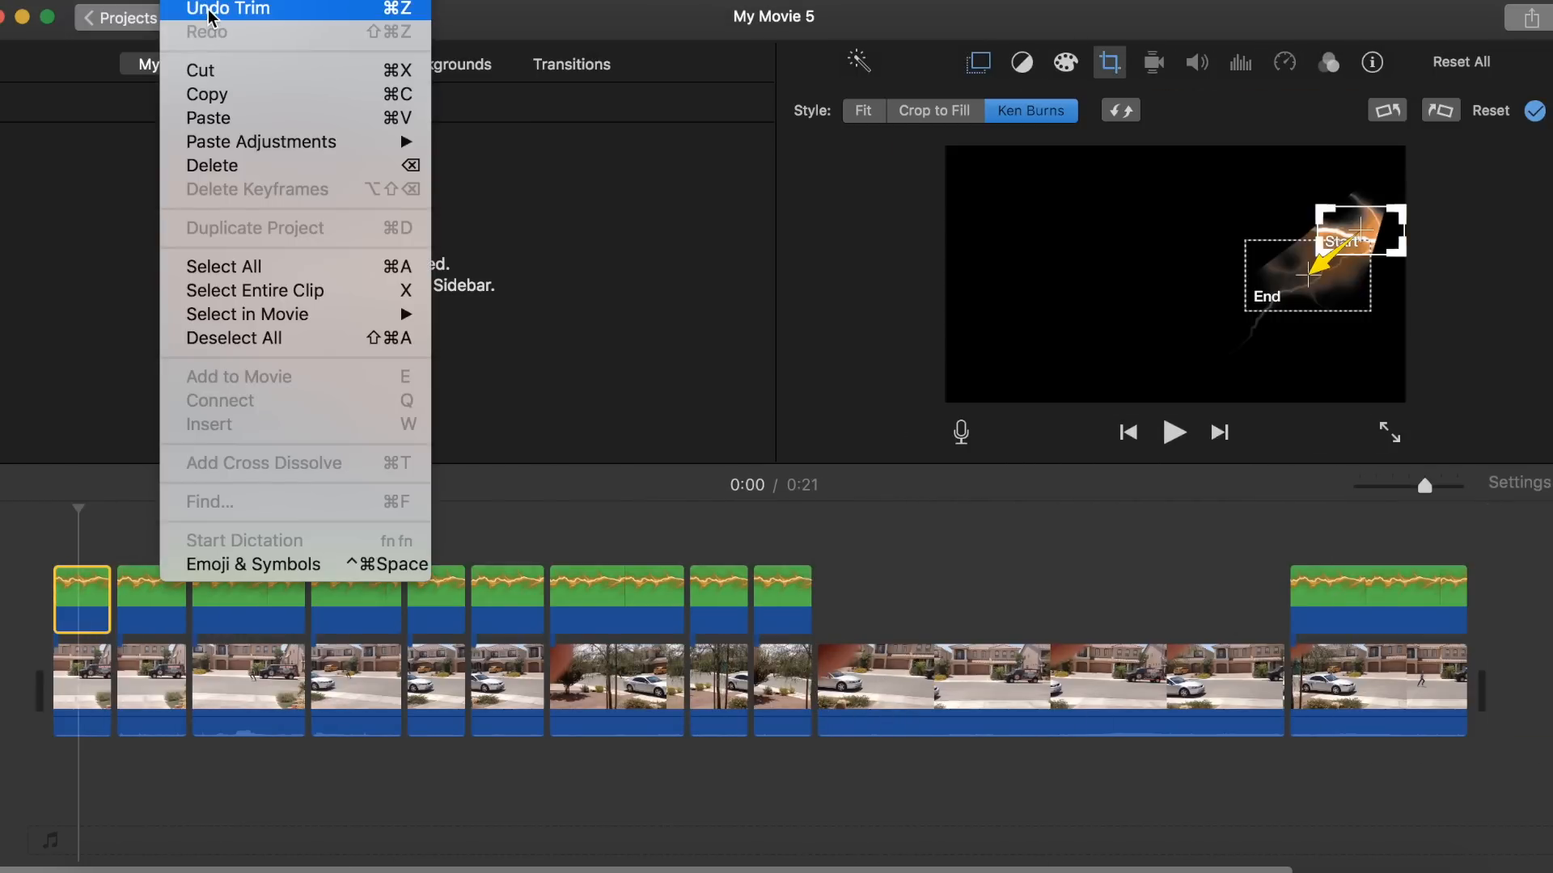
{"action": "left_click", "coordinate": [208, 10]}
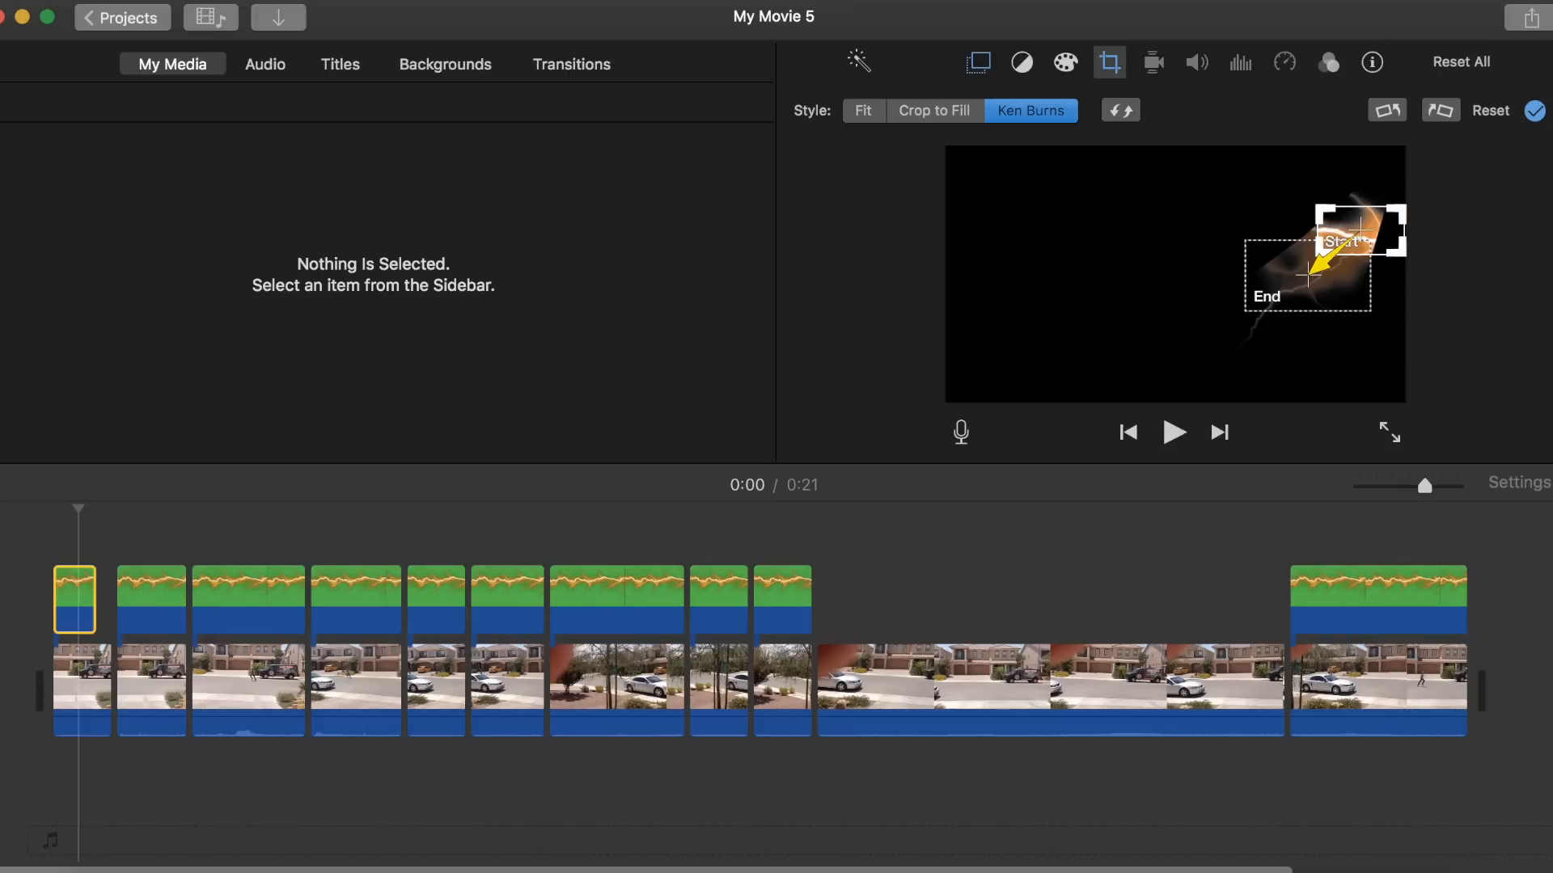
{"action": "left_click_drag", "start_coordinate": [1308, 276], "coordinate": [1343, 369]}
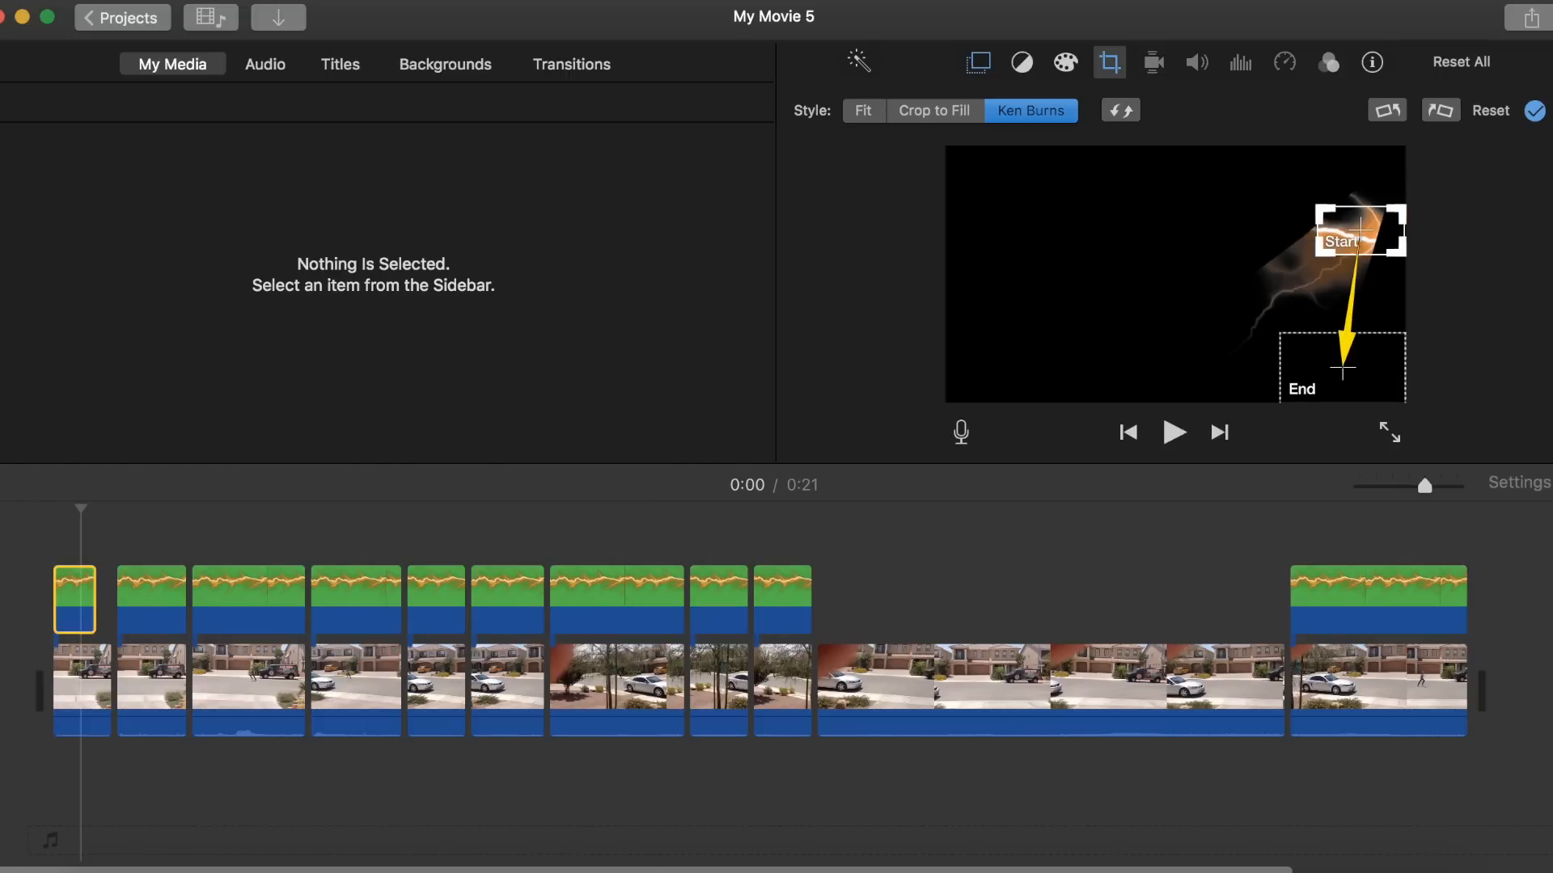
{"action": "key", "text": "super+z"}
{"action": "key", "text": "super+z"}
{"action": "key", "text": "super+z"}
{"action": "key", "text": "super+z"}
{"action": "key", "text": "super+z"}
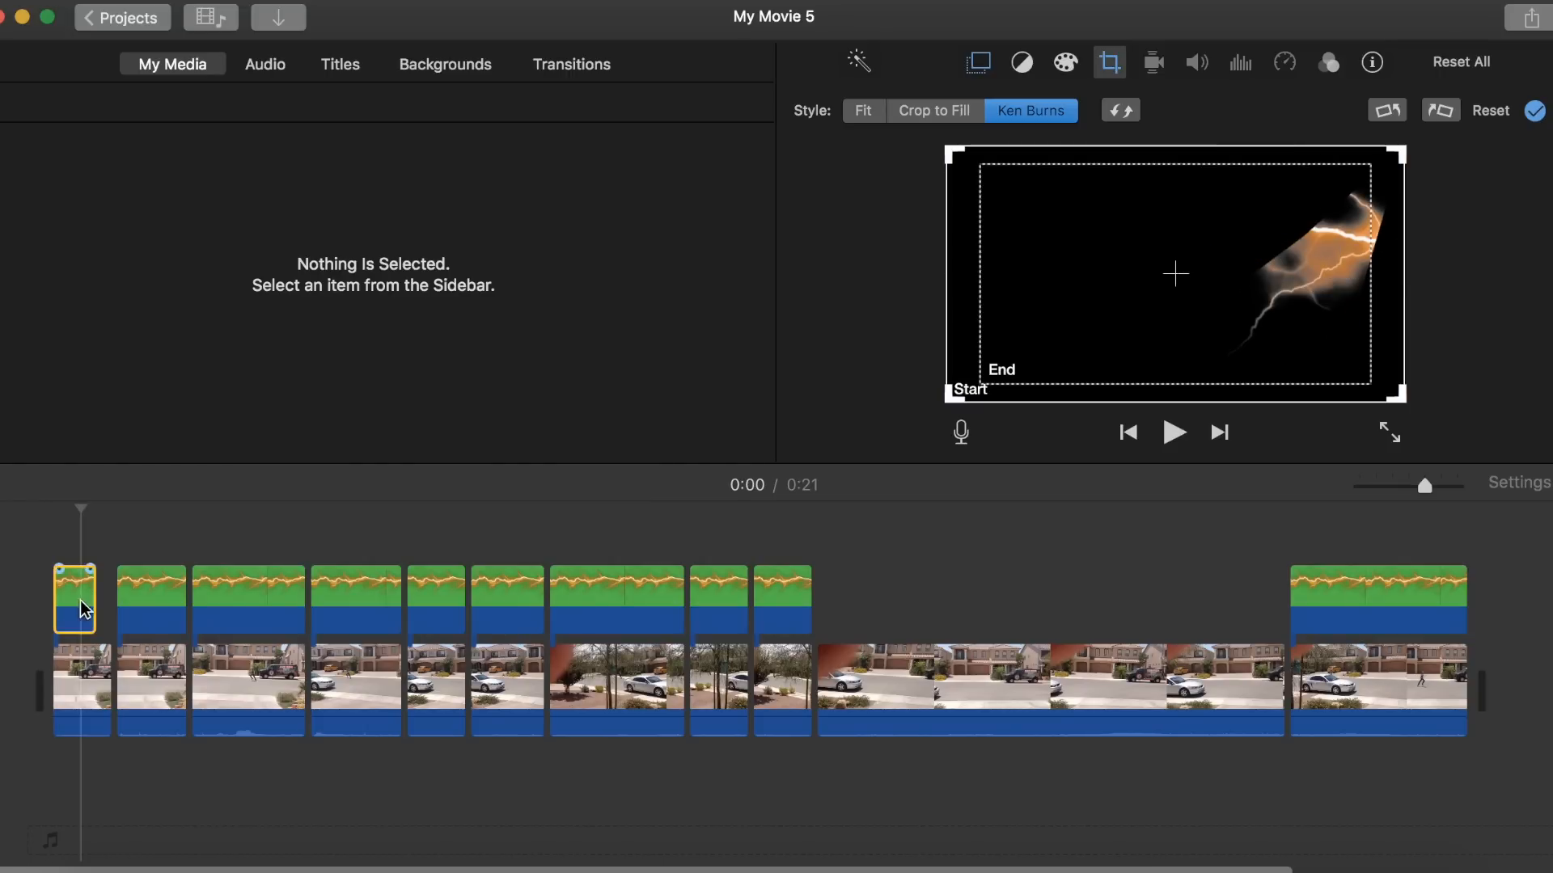
Step: Extend the first lightning overlay to meet the second one and preview the lightning trail up to about 0:07
{"action": "left_click", "coordinate": [51, 599]}
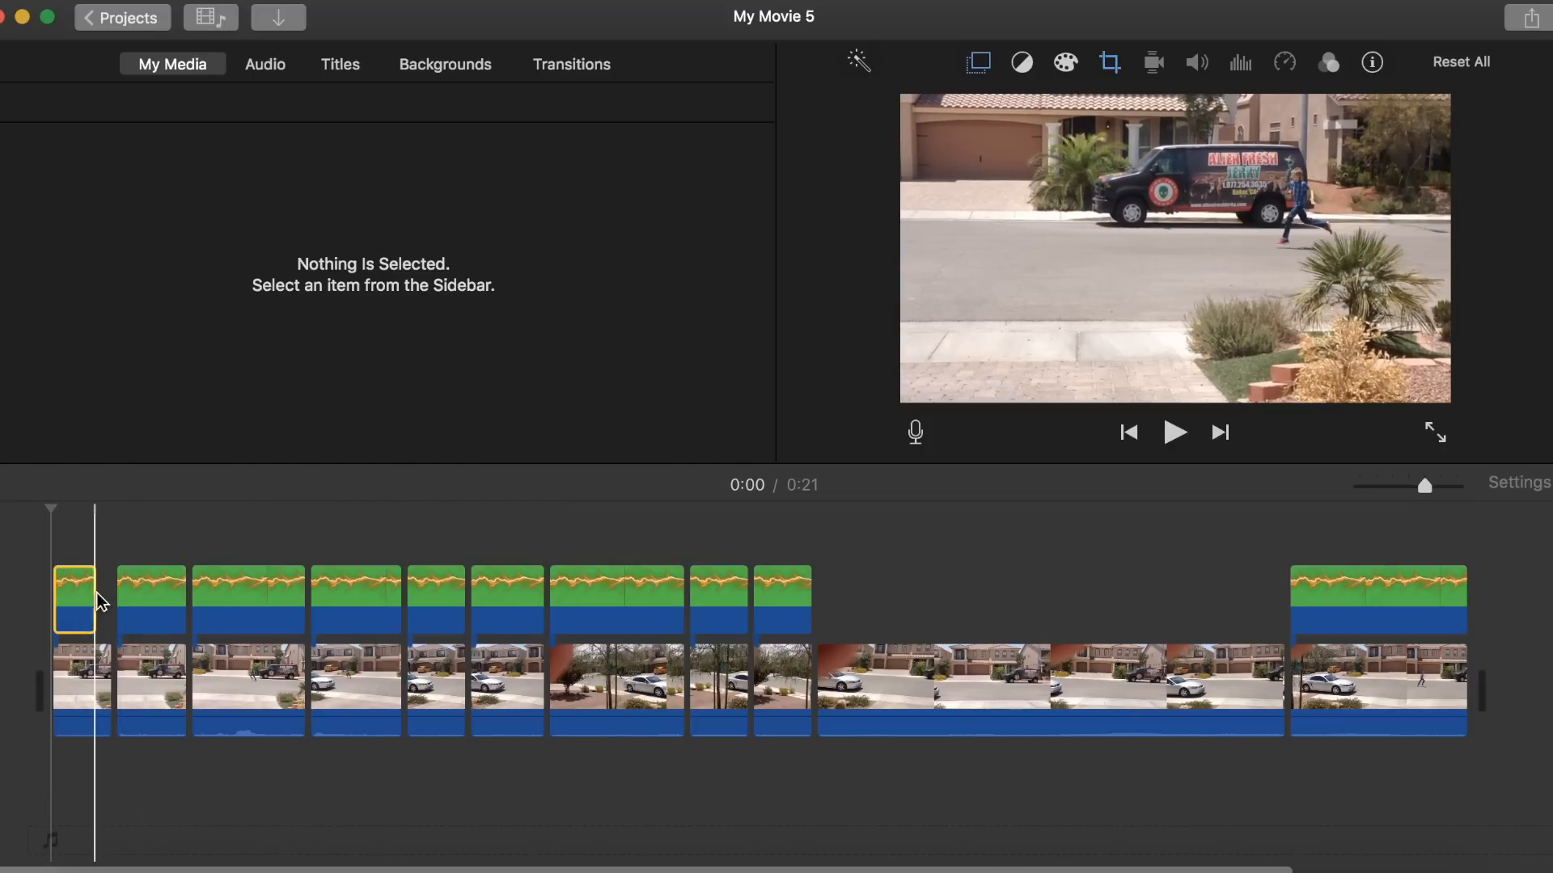
{"action": "left_click_drag", "start_coordinate": [98, 595], "coordinate": [119, 607]}
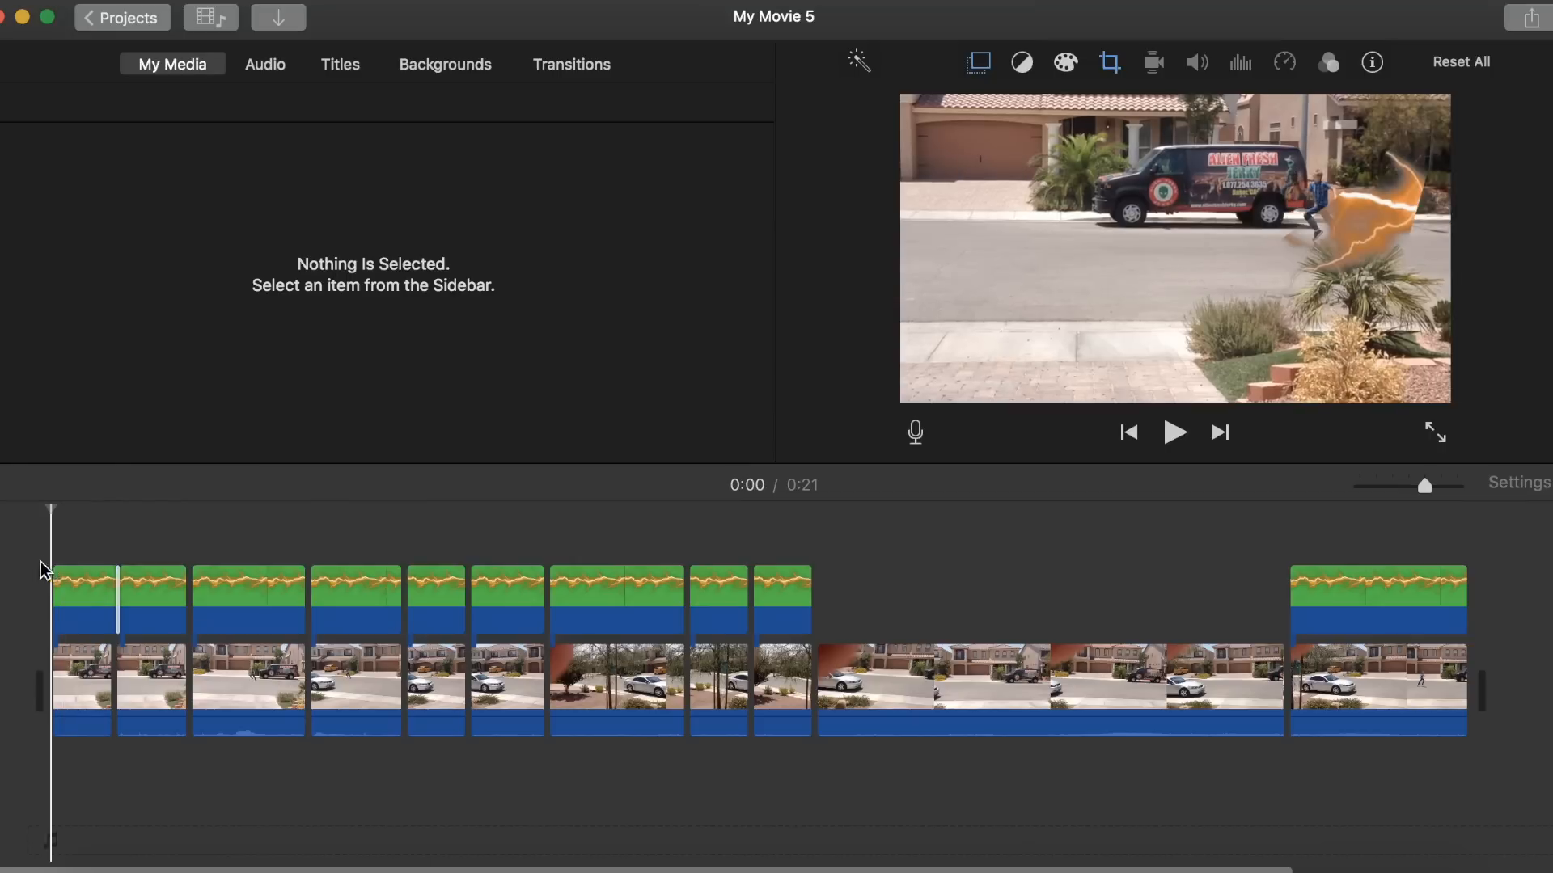
{"action": "left_click", "coordinate": [139, 594]}
{"action": "left_click", "coordinate": [215, 598]}
{"action": "key", "text": "space"}
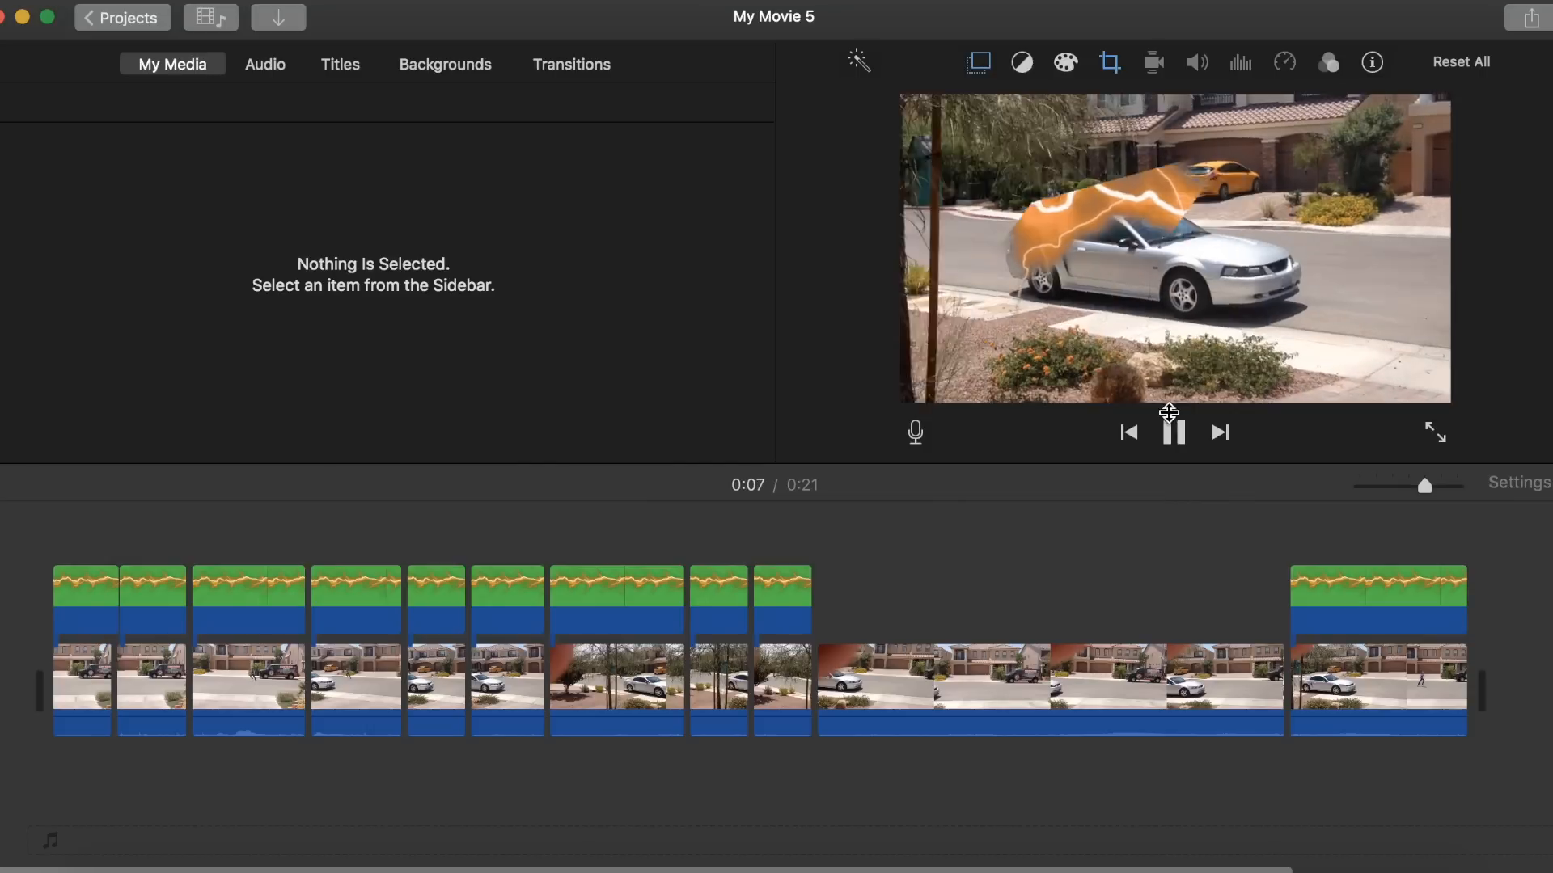
{"action": "left_click", "coordinate": [1173, 433]}
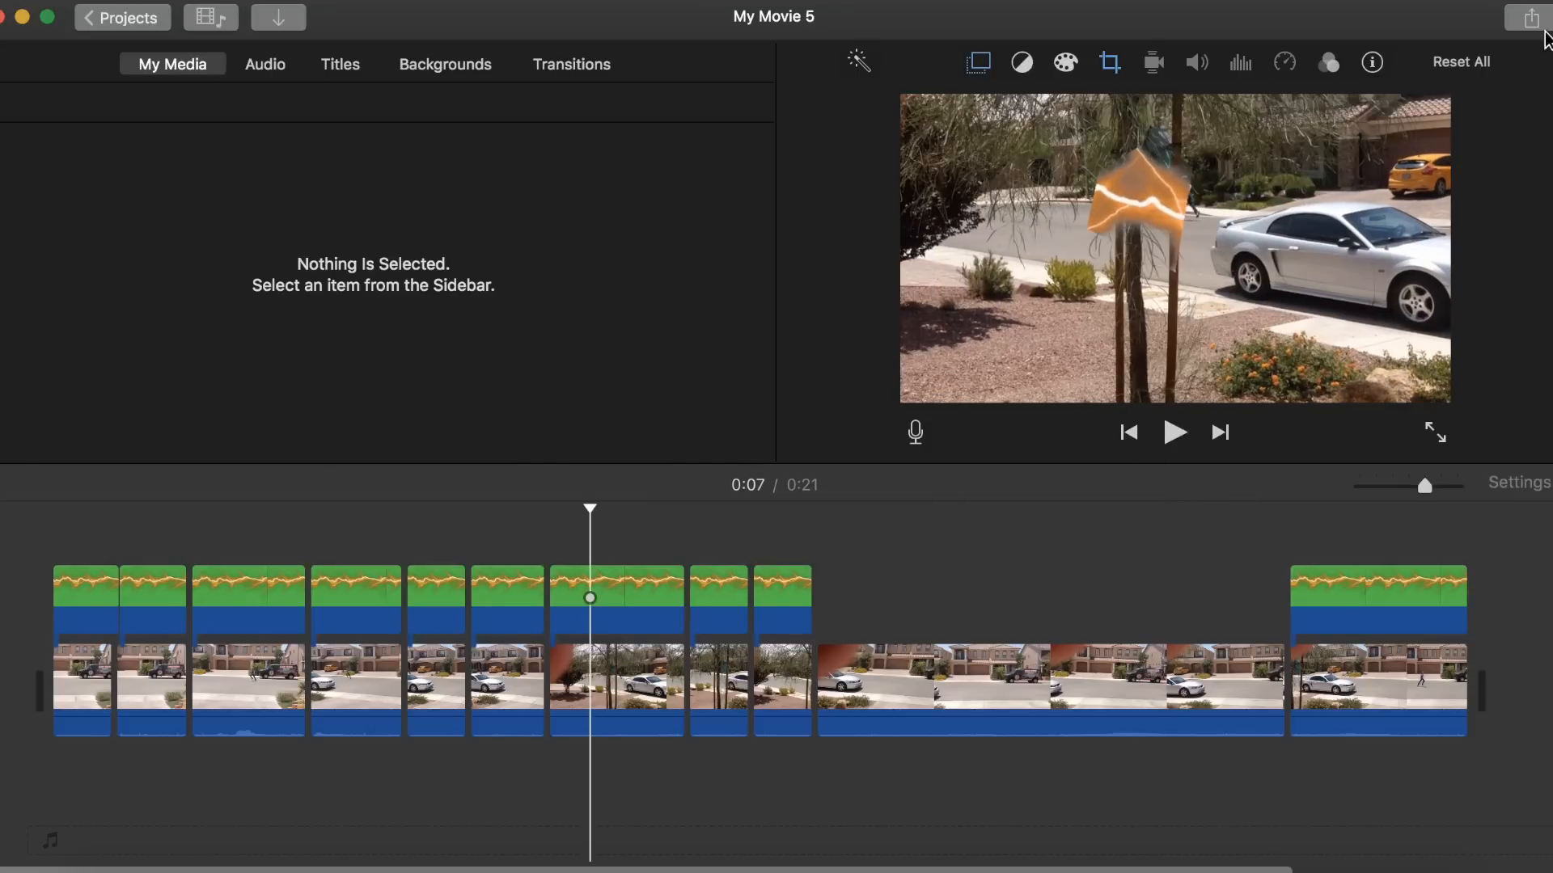
Step: Export the movie as a file titled Flash RUnning to the Seagate Backup Plus Drive and show the exported file
{"action": "left_click", "coordinate": [1531, 18]}
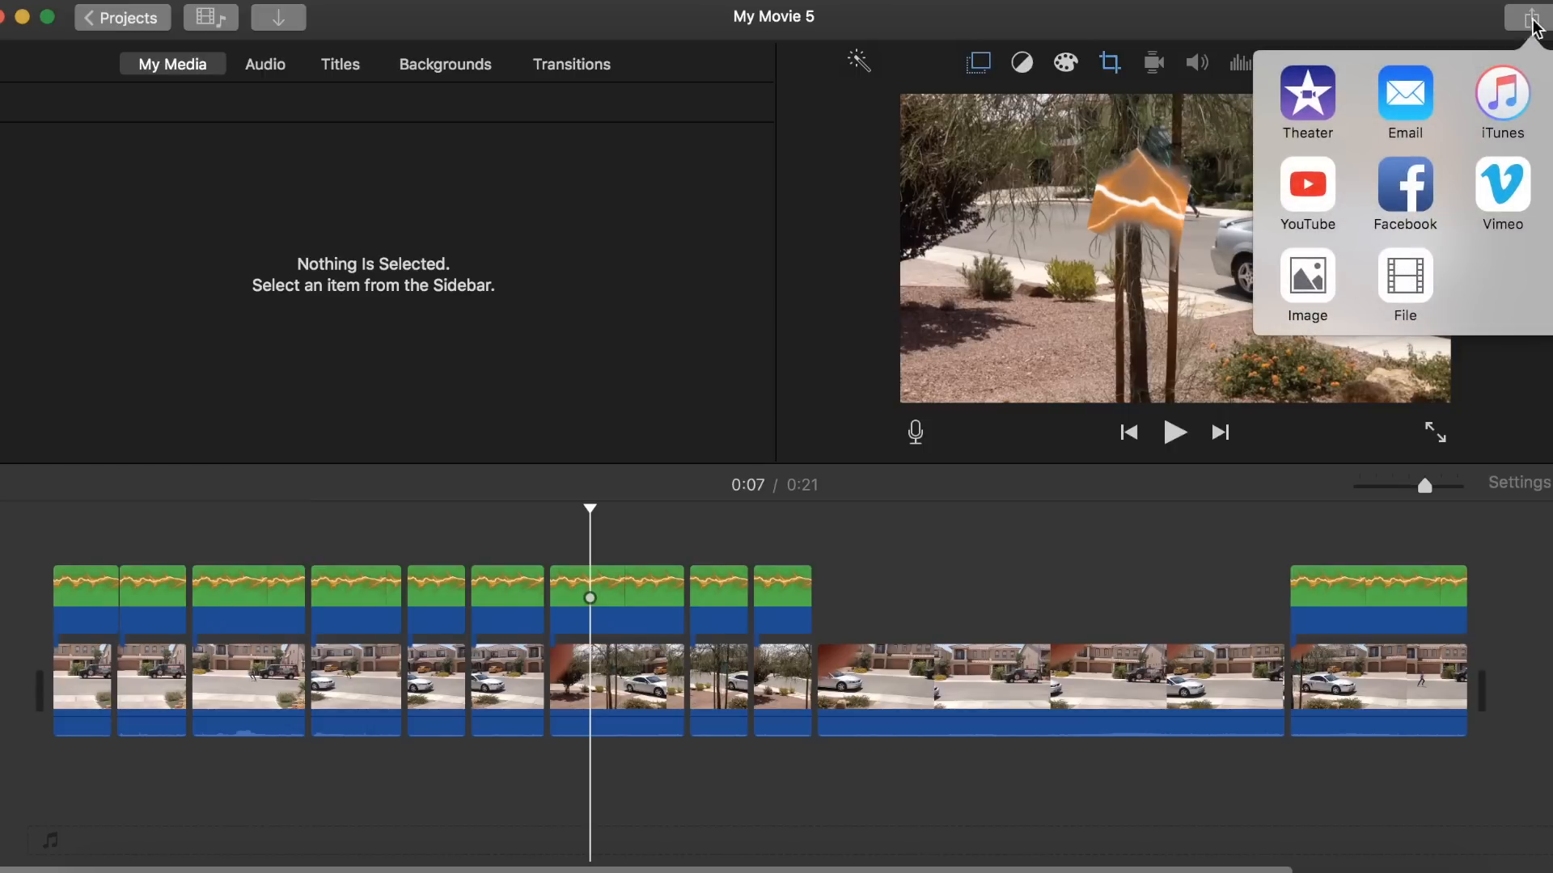
{"action": "left_click", "coordinate": [1399, 279]}
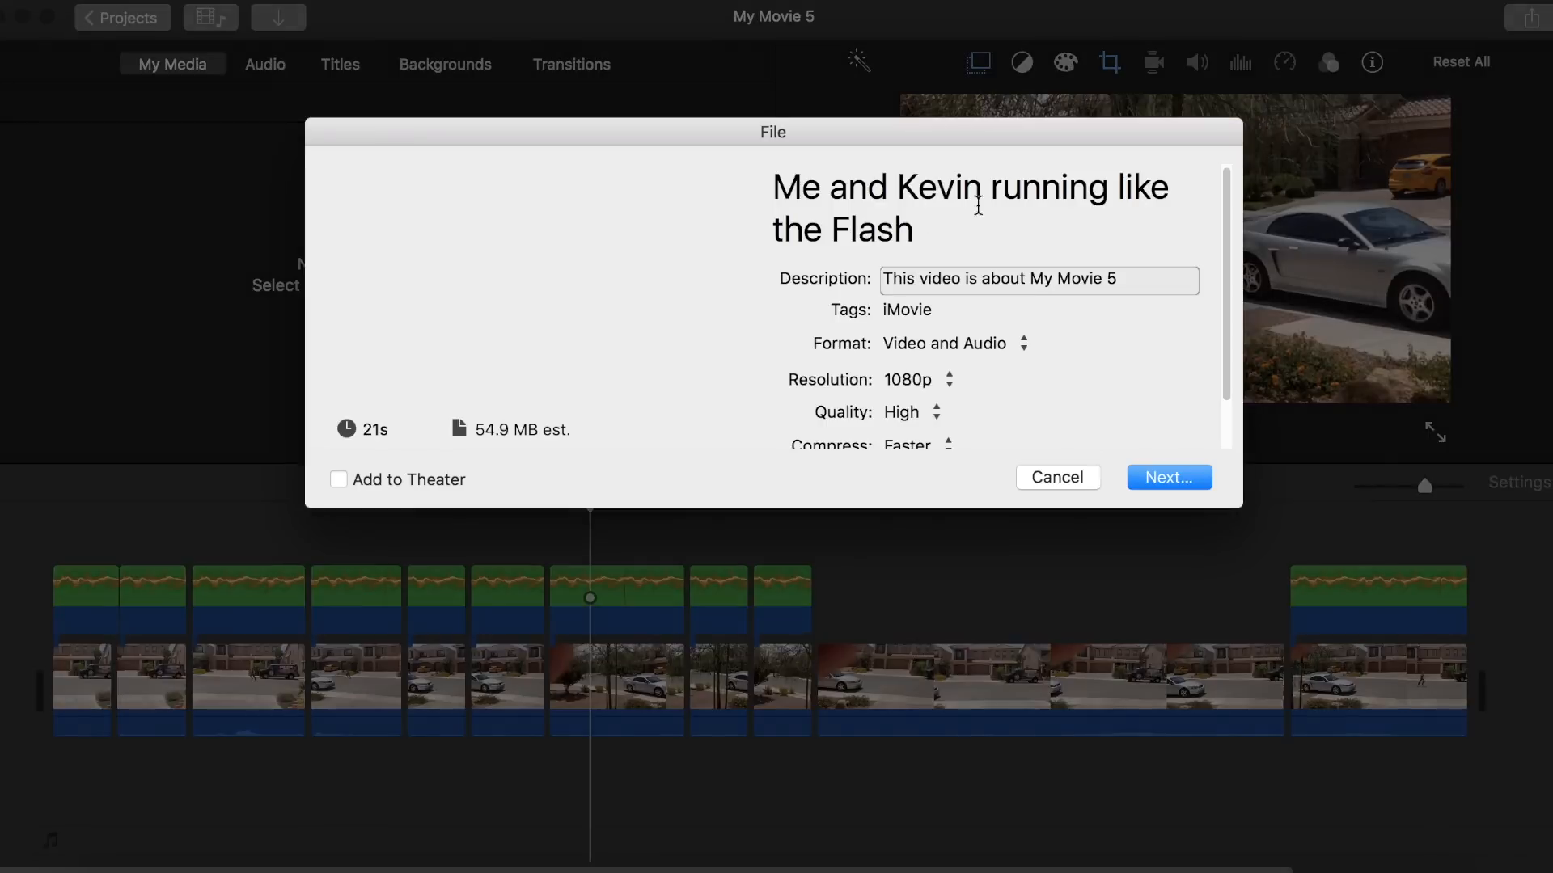
{"action": "key", "text": "BackSpace"}
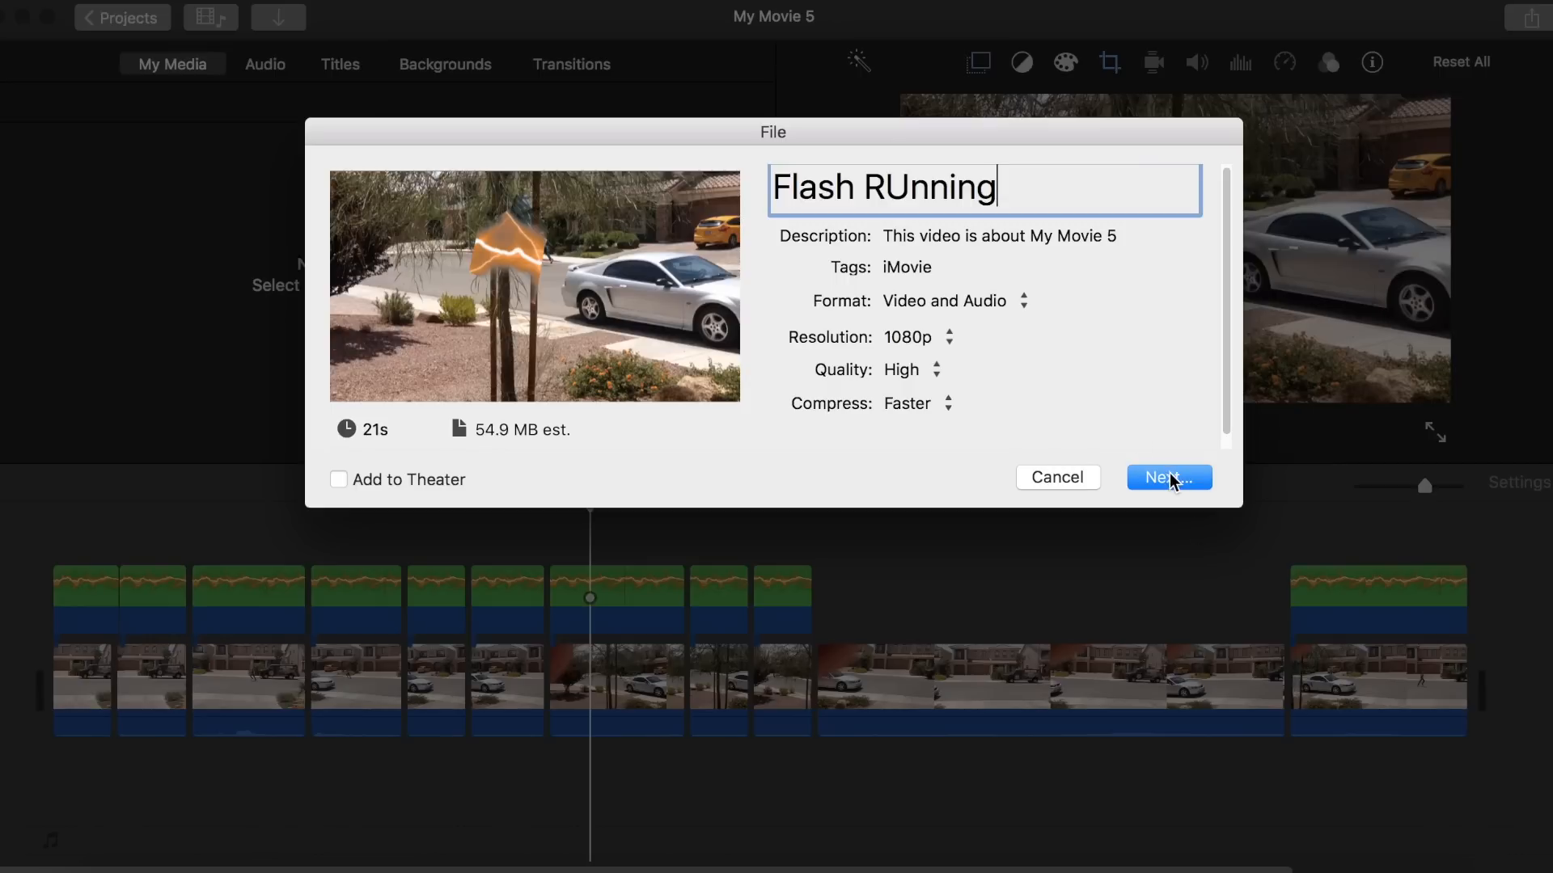
{"action": "left_click", "coordinate": [1171, 478]}
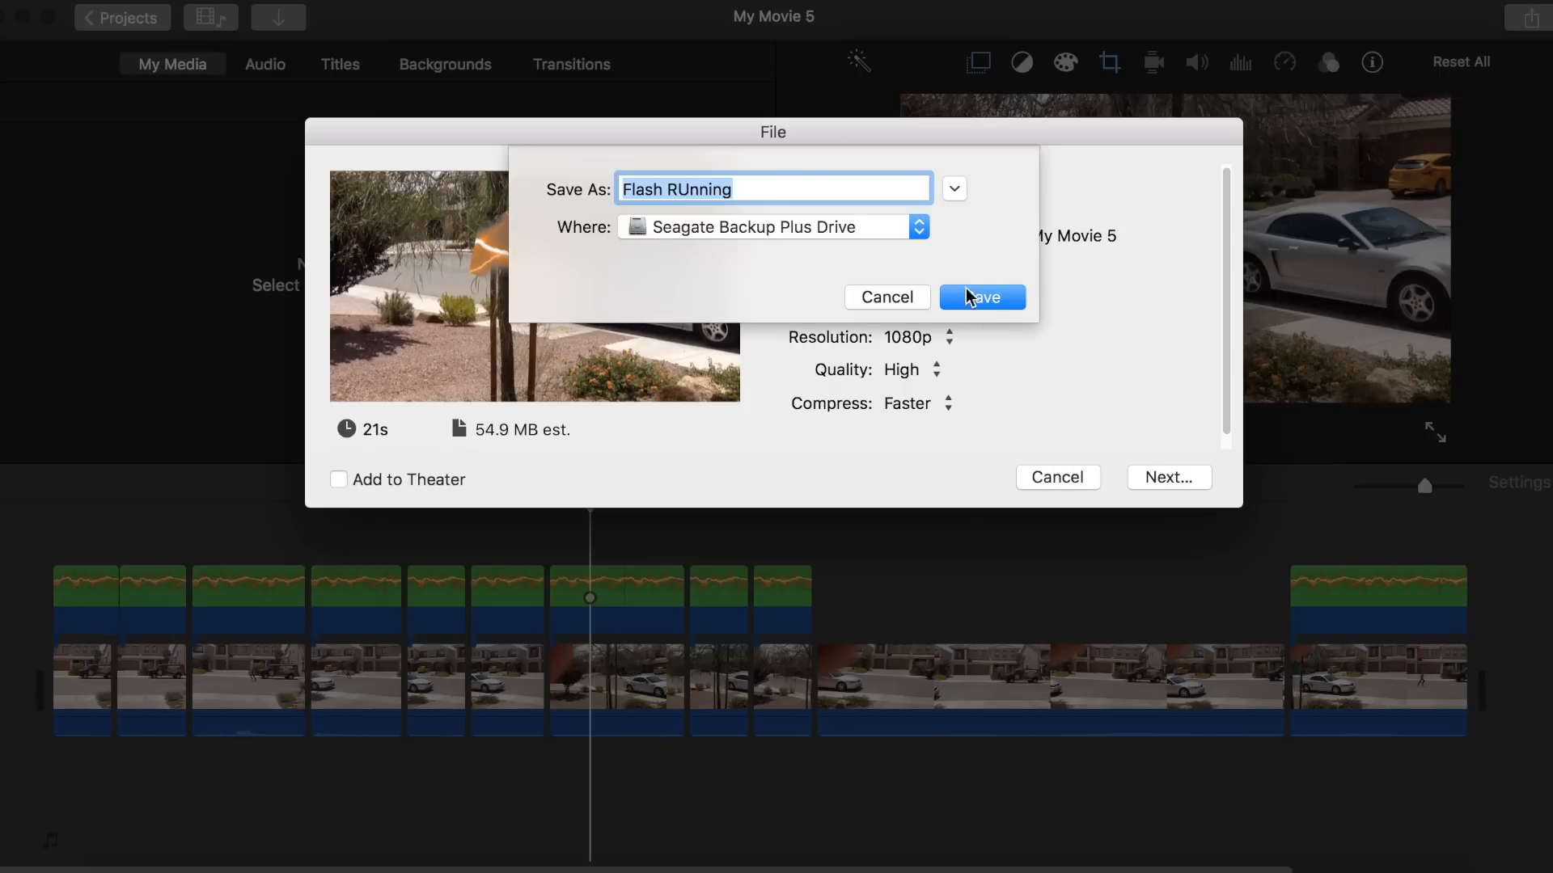
{"action": "left_click", "coordinate": [983, 298]}
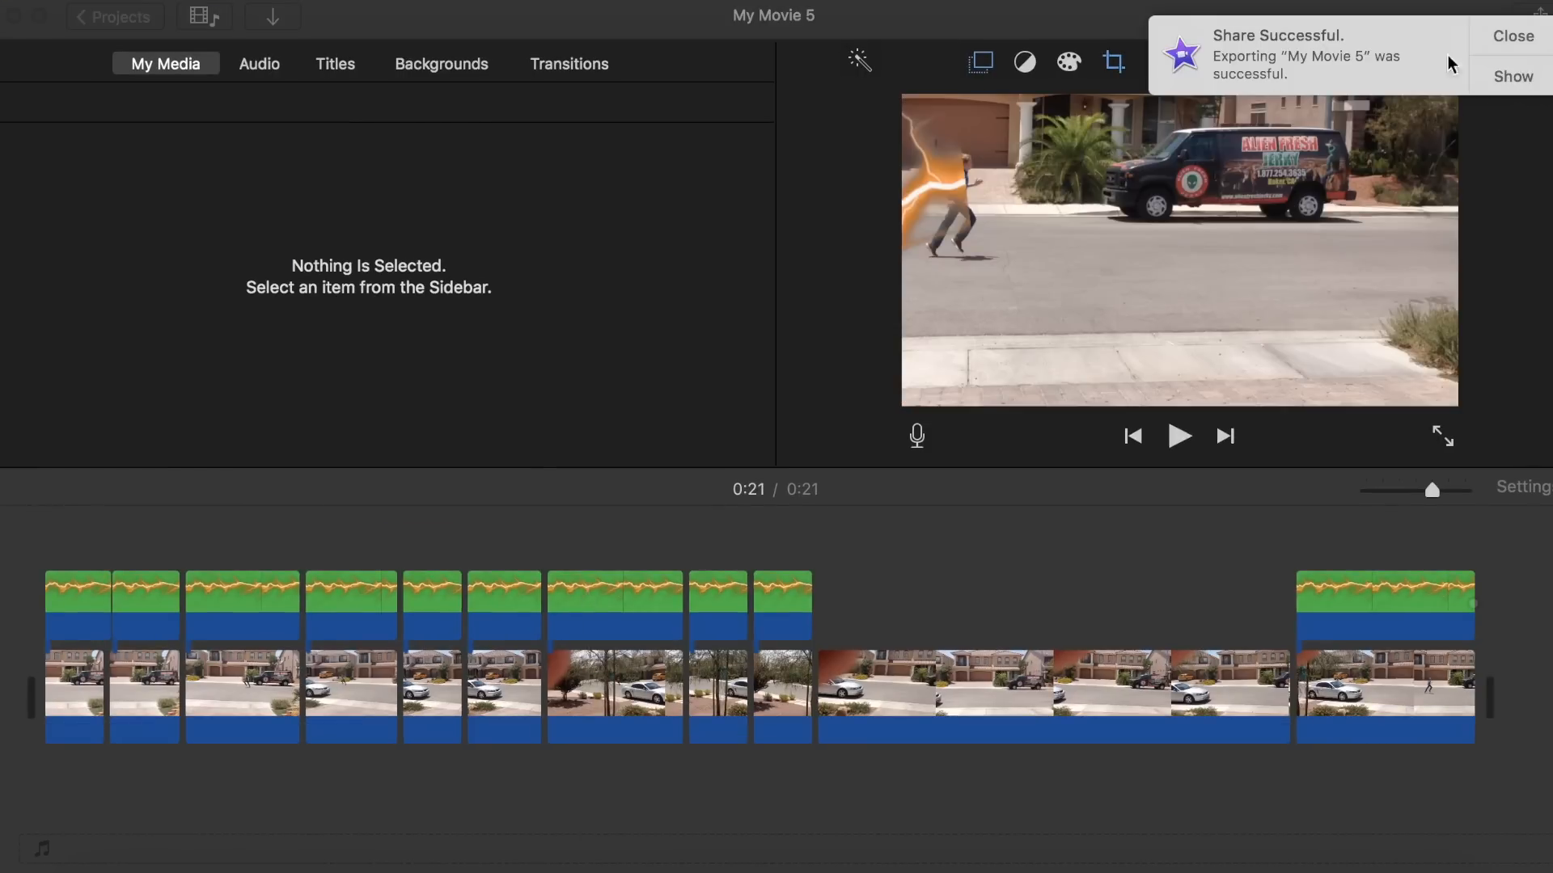
{"action": "left_click", "coordinate": [1514, 78]}
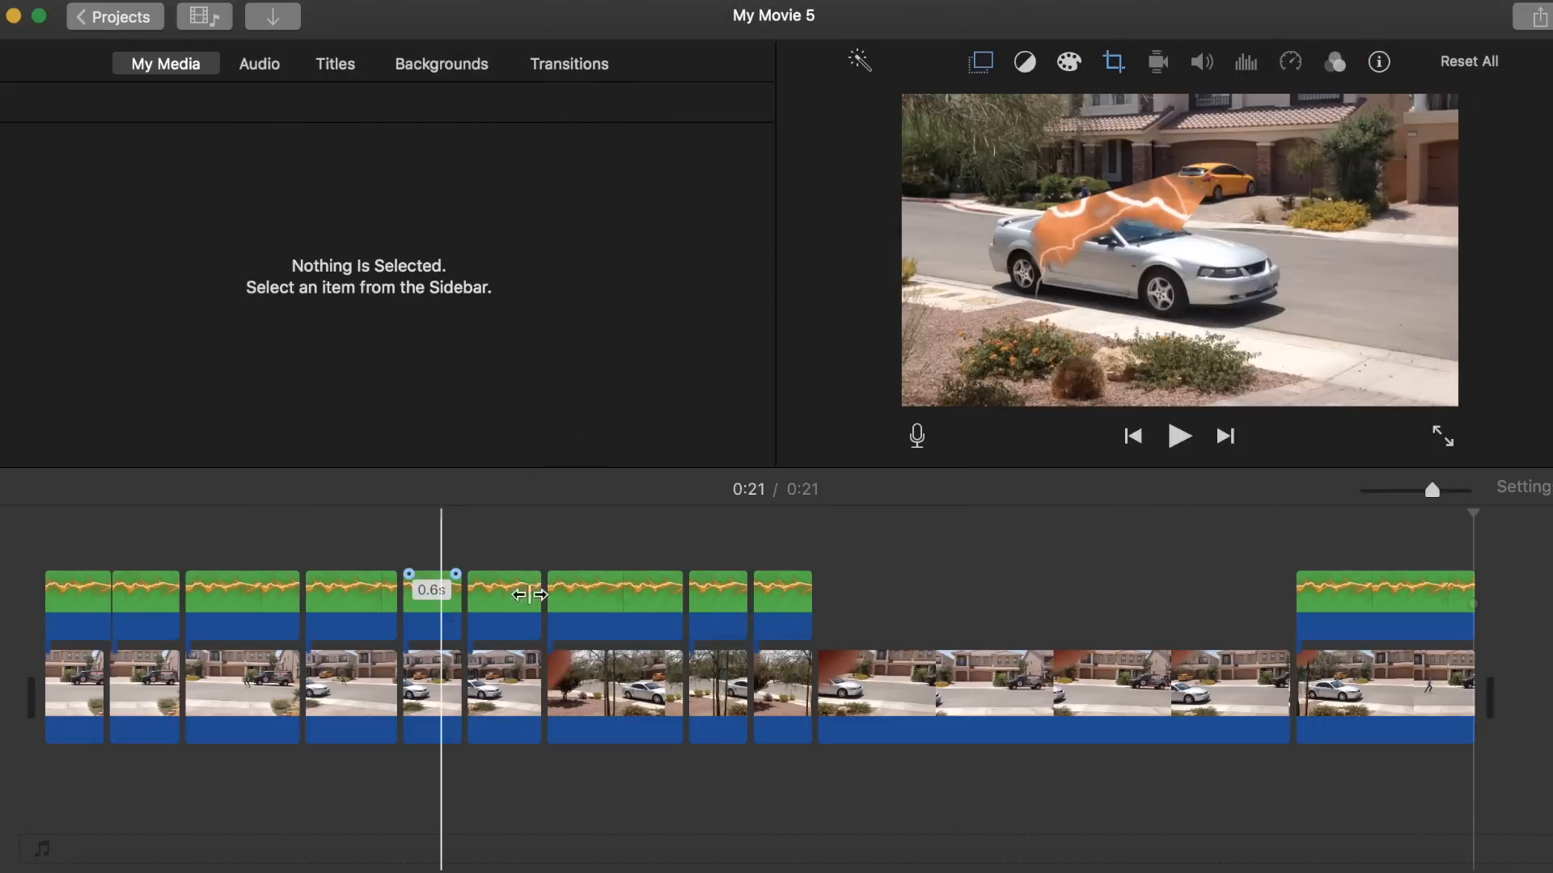
Step: Bring Flash RUnning.mp4 from the Seagate Backup Plus Drive into the project and place it at the start of the main track
{"action": "left_click", "coordinate": [119, 865]}
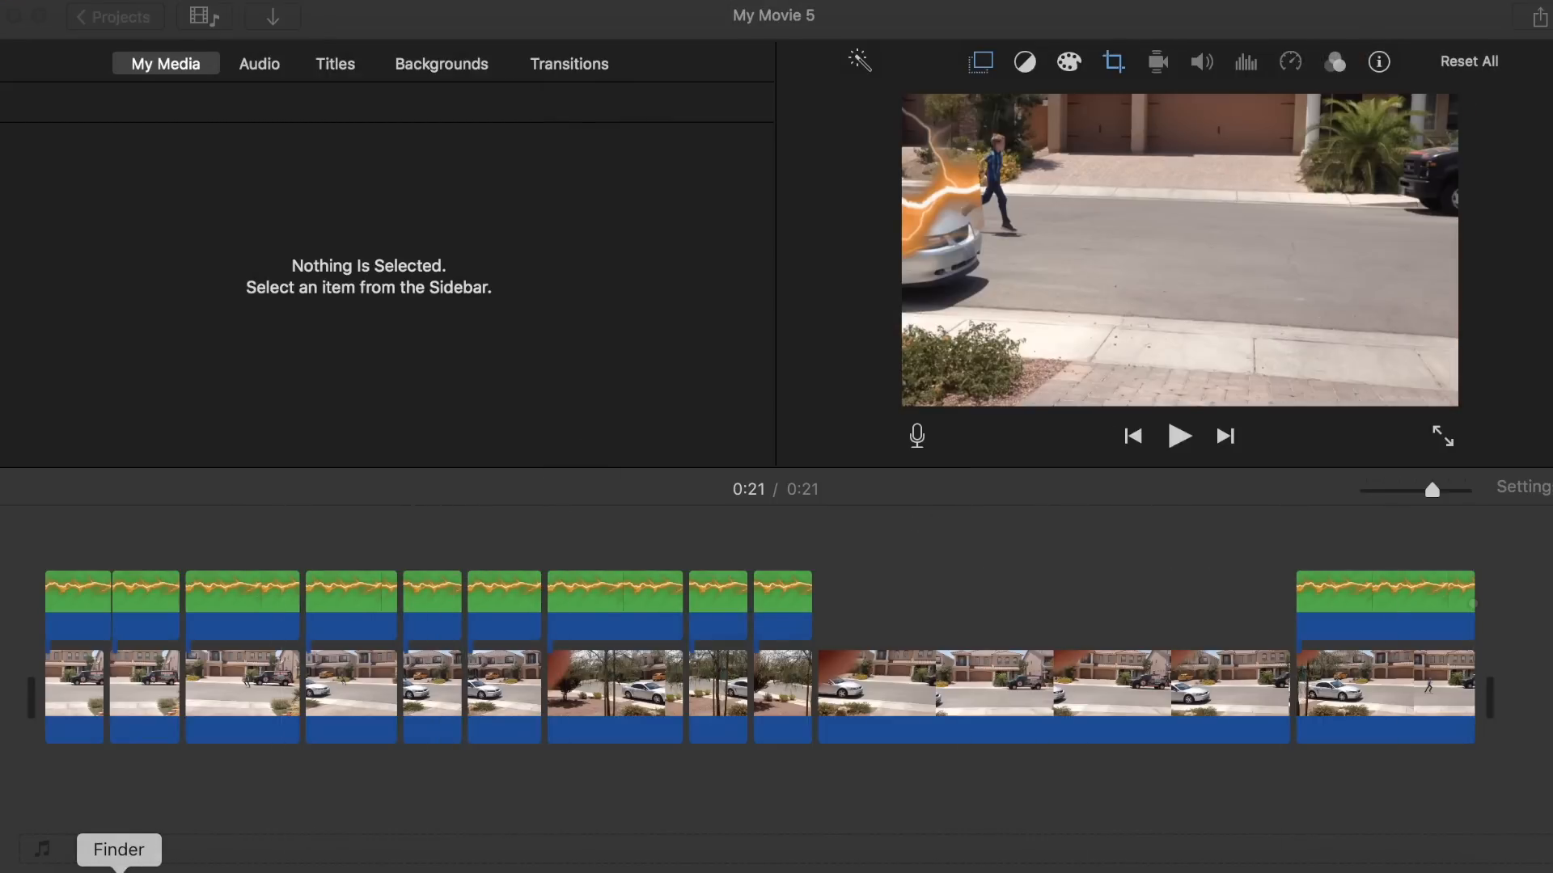
{"action": "left_click_drag", "start_coordinate": [576, 399], "coordinate": [1, 635]}
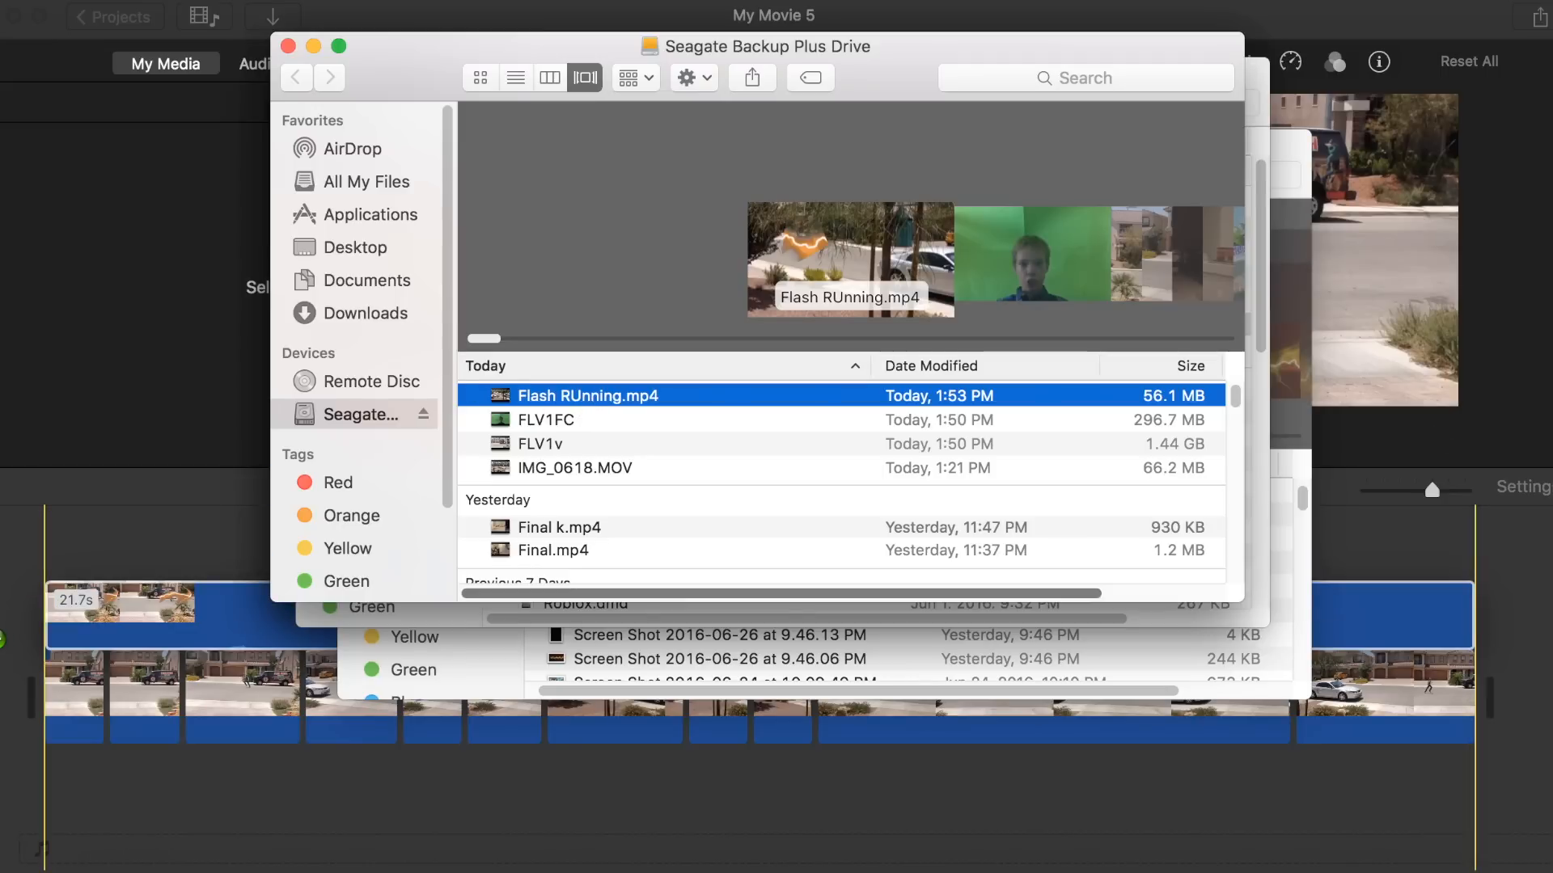
{"action": "left_click", "coordinate": [108, 597]}
{"action": "left_click", "coordinate": [188, 621]}
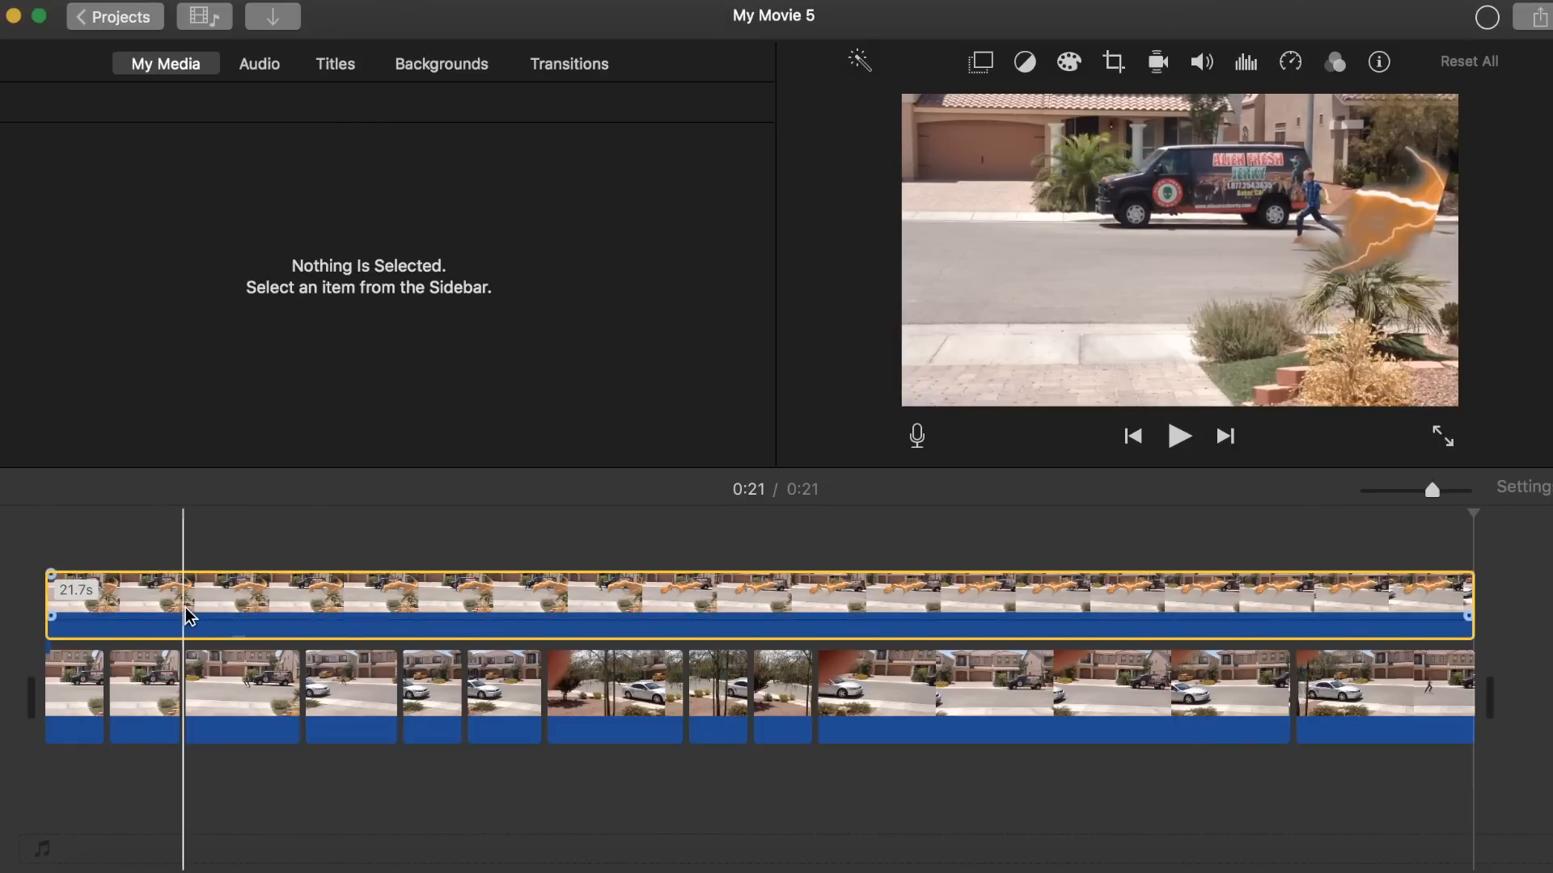
{"action": "left_click_drag", "start_coordinate": [70, 613], "coordinate": [24, 724]}
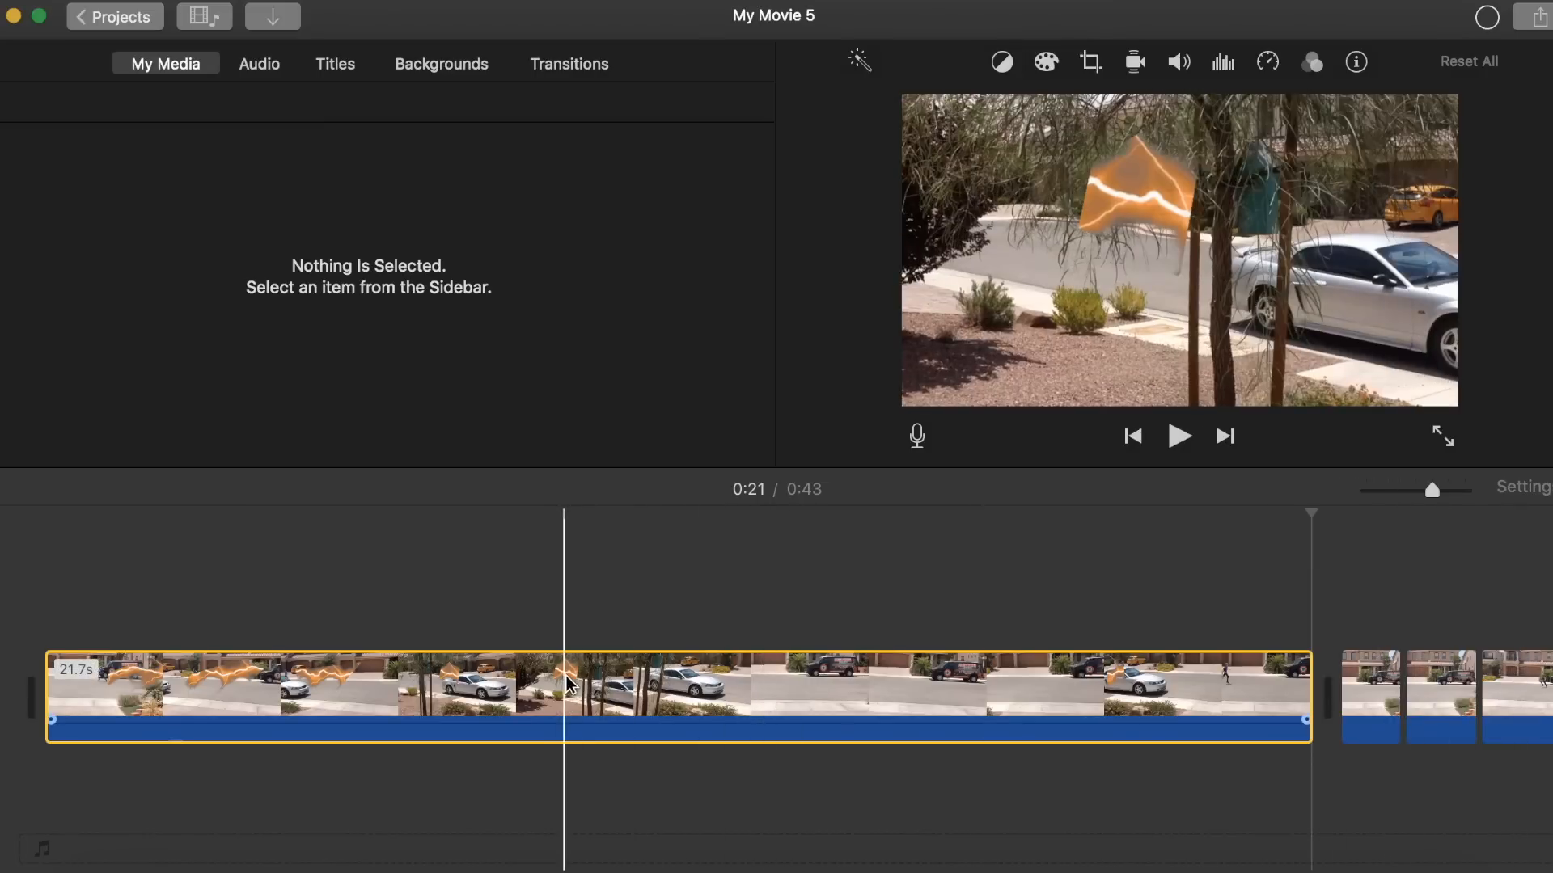
Step: Set the Flash RUnning clip's speed to Fast at 20x and preview the movie from the beginning
{"action": "left_click", "coordinate": [506, 679]}
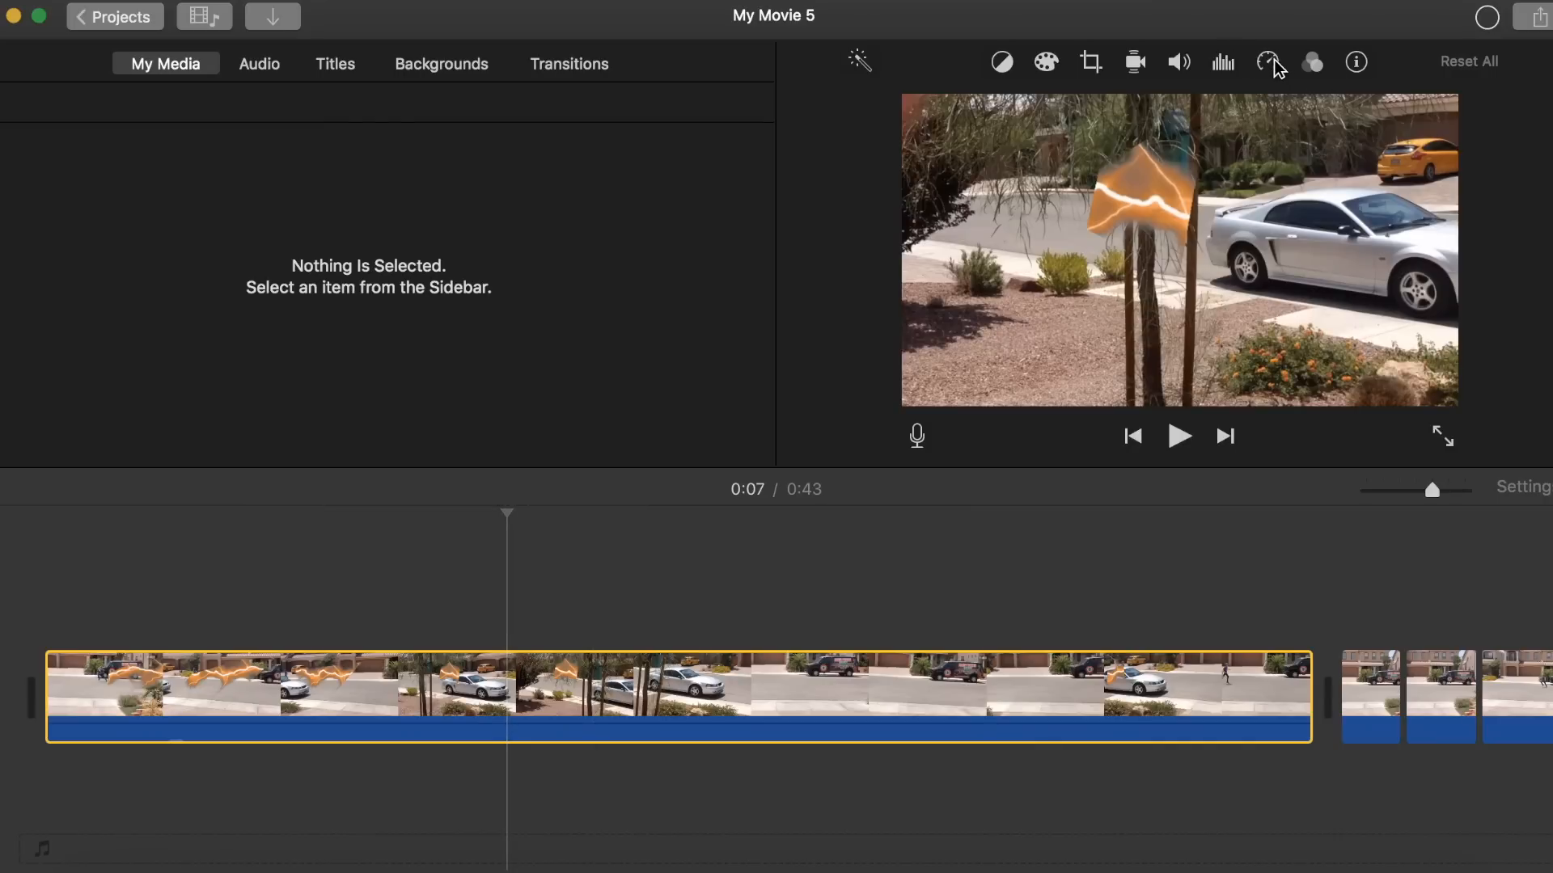
{"action": "left_click", "coordinate": [1273, 62]}
{"action": "left_click", "coordinate": [895, 109]}
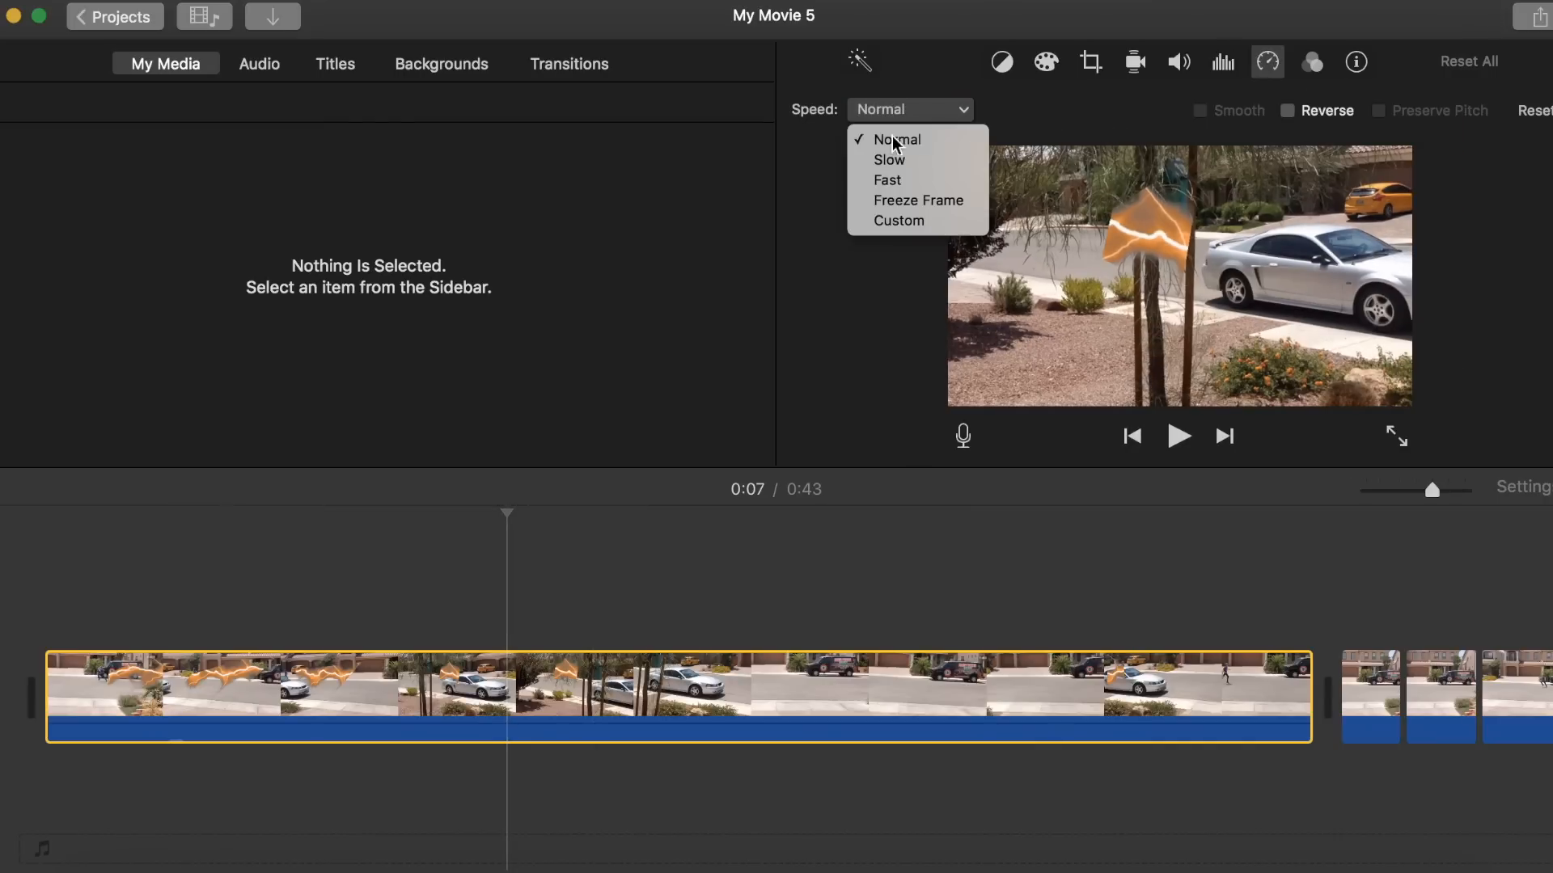
{"action": "left_click", "coordinate": [887, 180]}
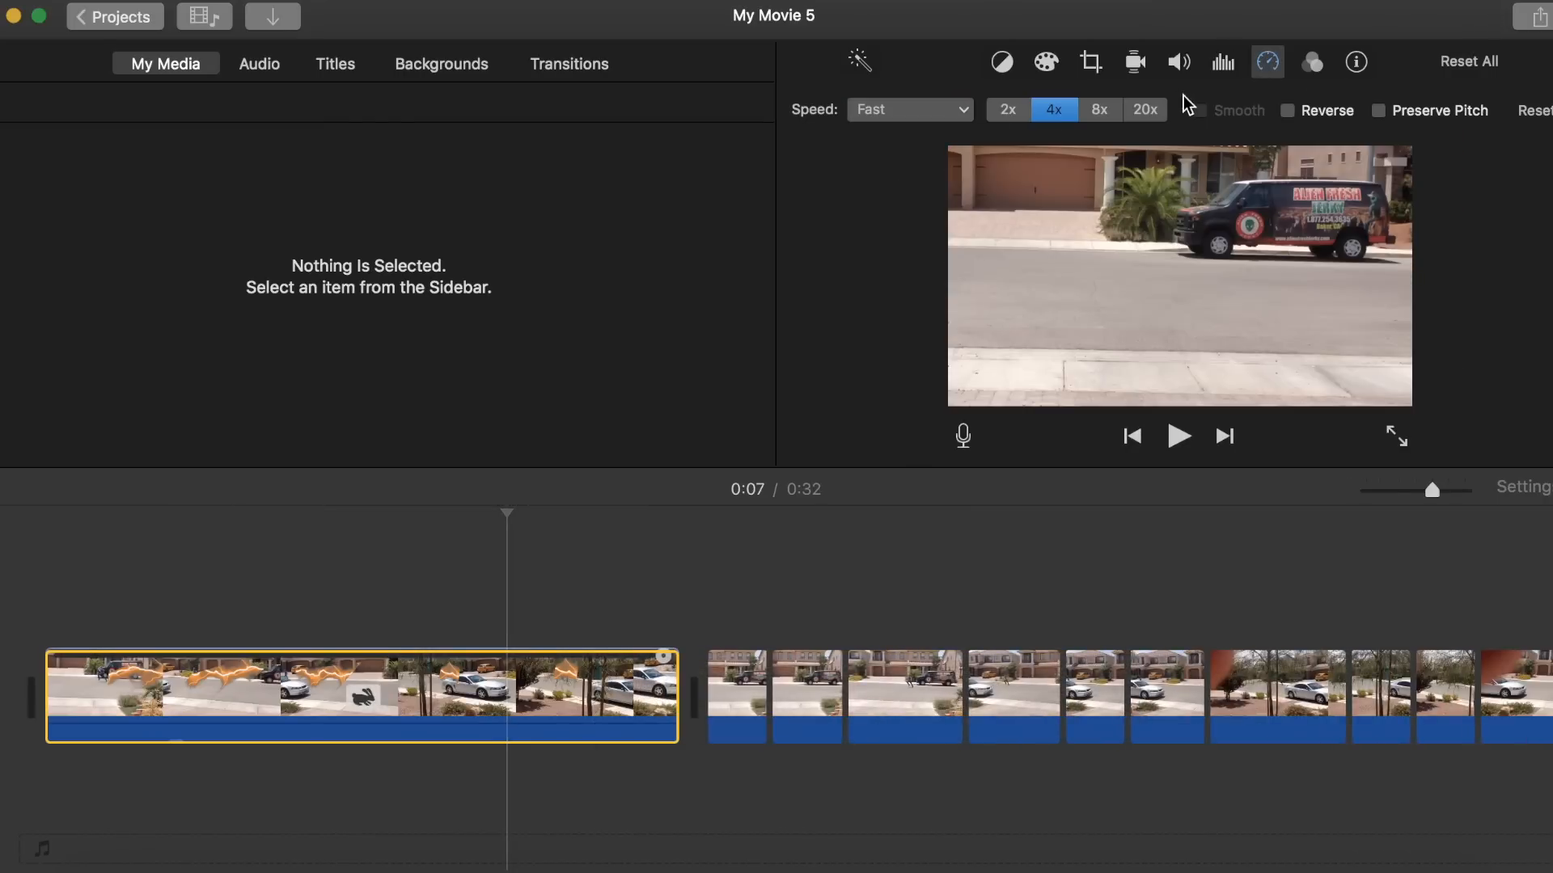
{"action": "left_click", "coordinate": [1146, 110]}
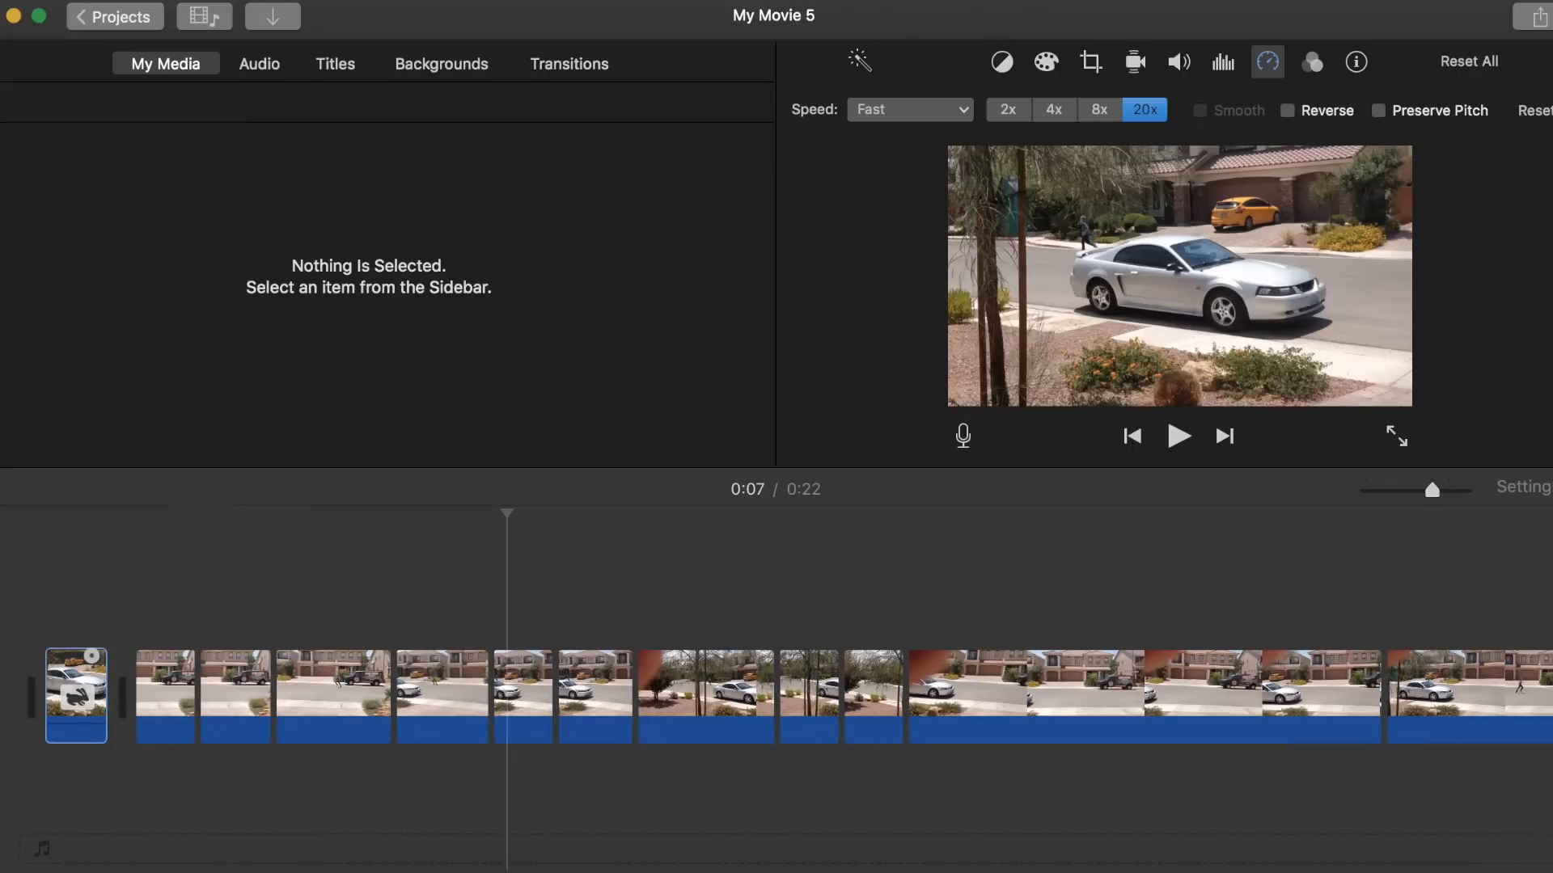
{"action": "left_click", "coordinate": [20, 616]}
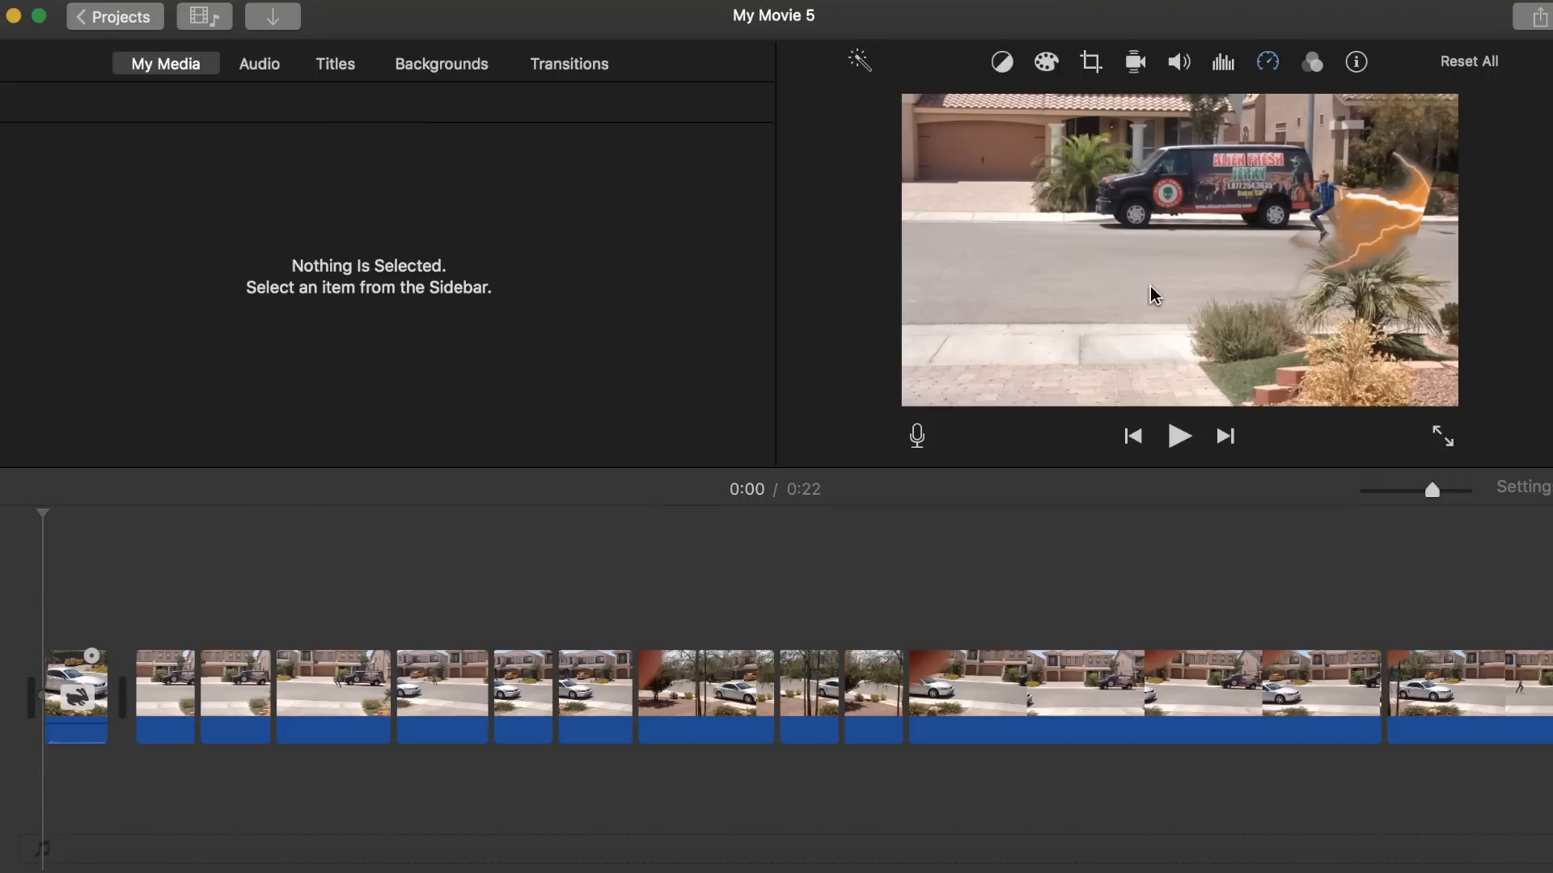
{"action": "left_click", "coordinate": [1177, 437]}
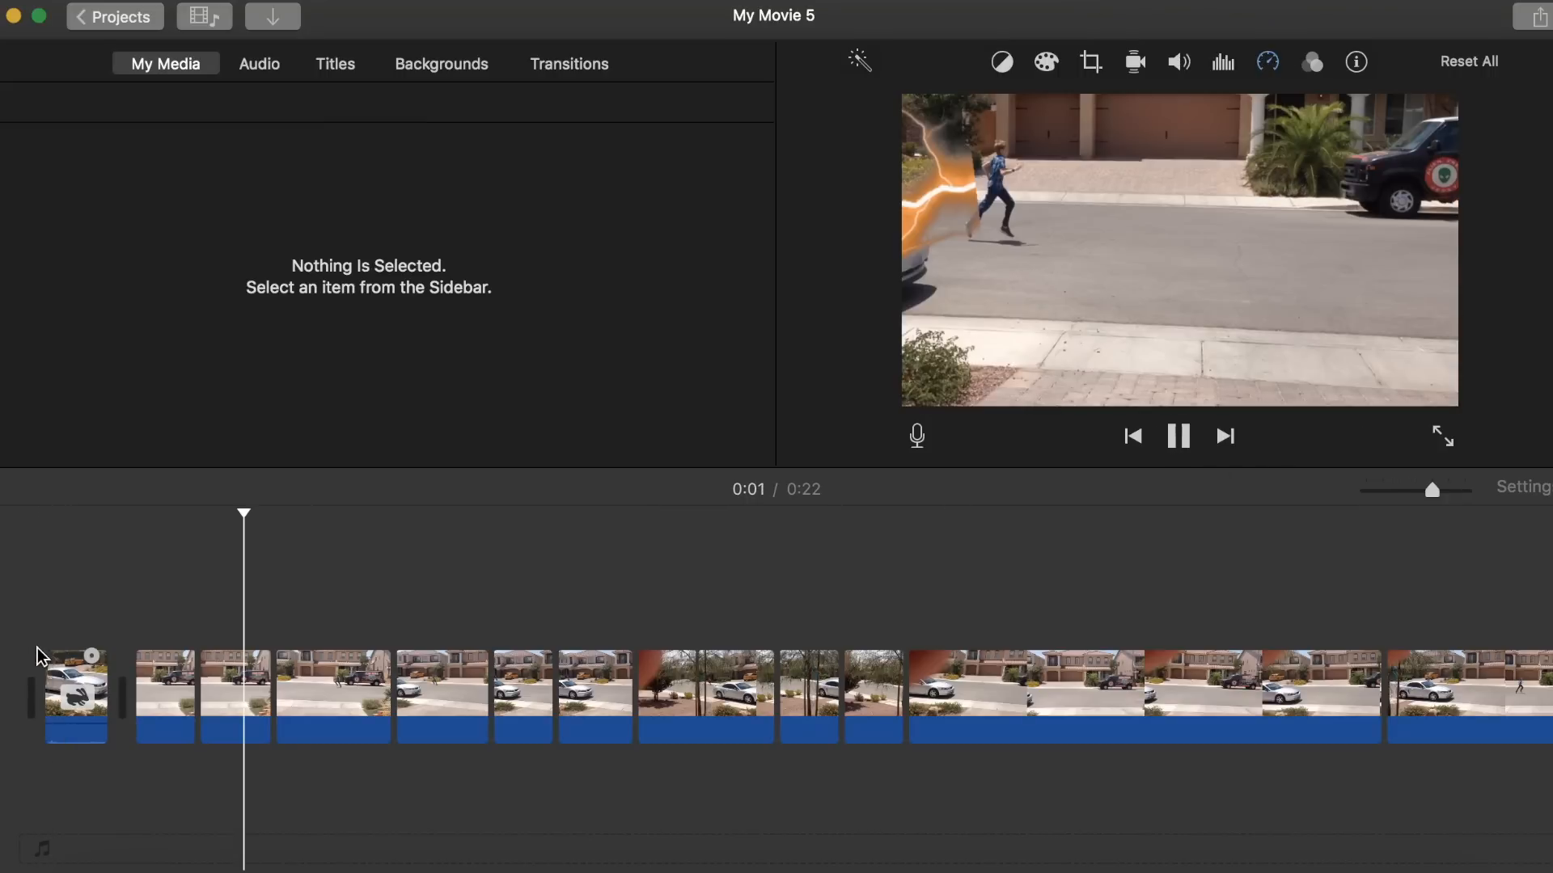
{"action": "left_click", "coordinate": [77, 701]}
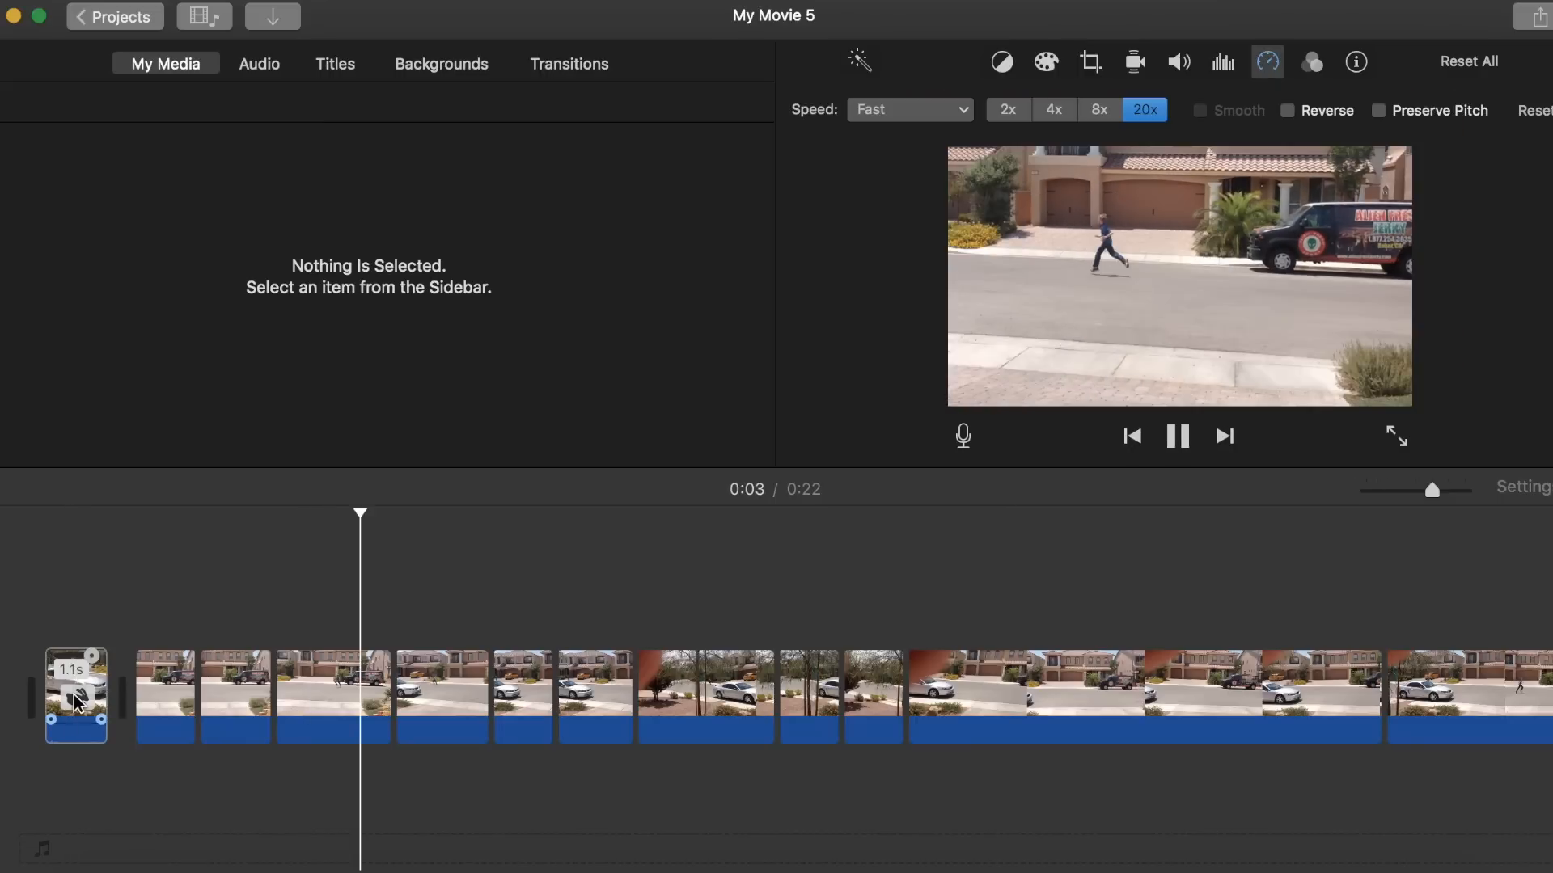
{"action": "left_click", "coordinate": [1178, 436]}
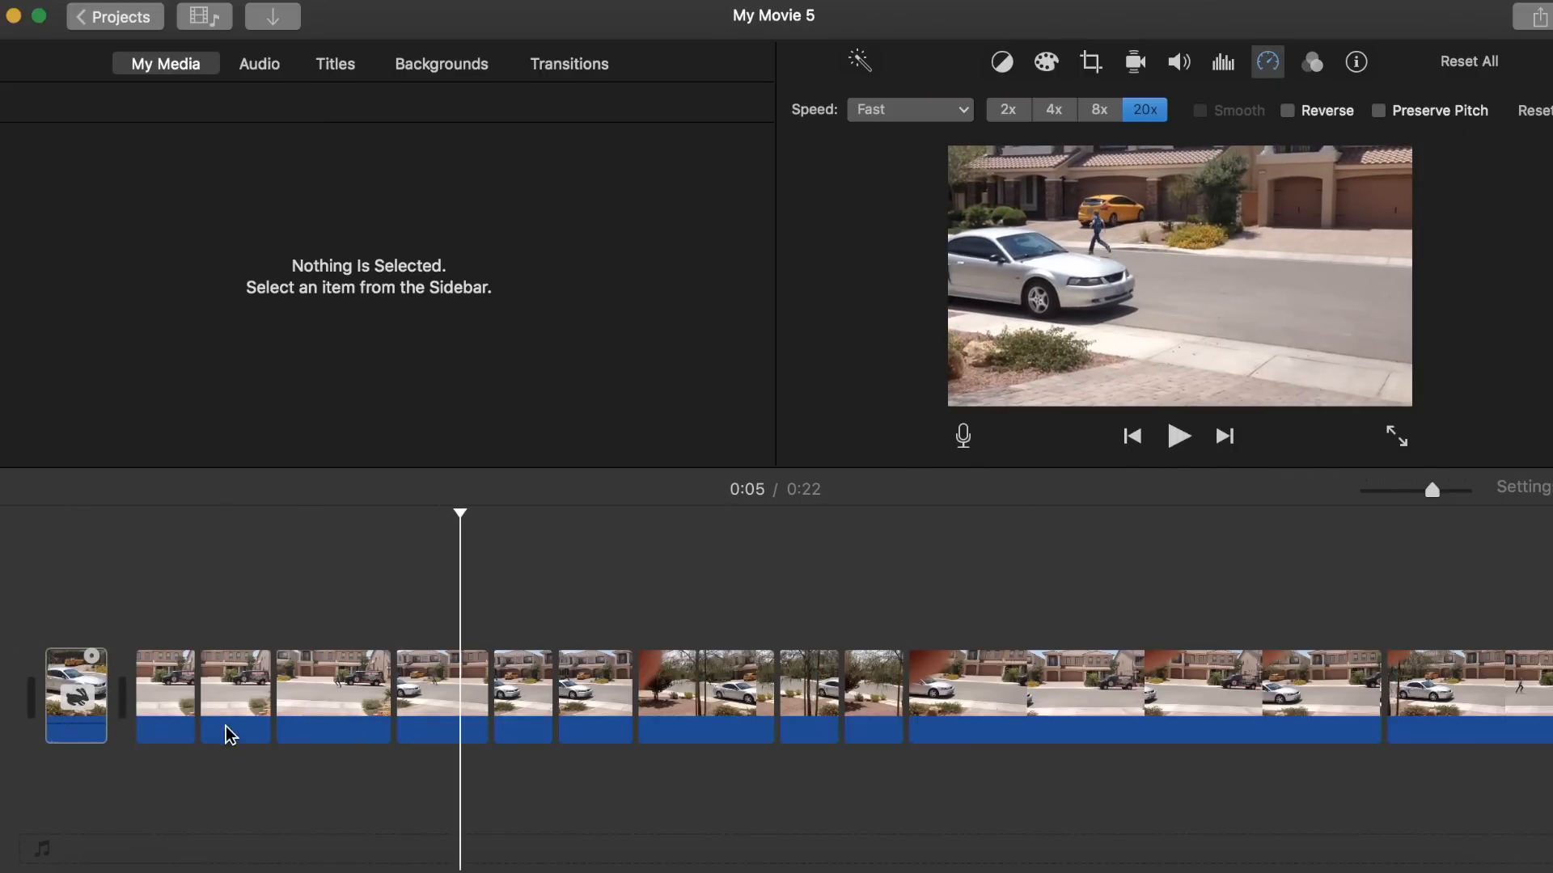
Step: Try the Flash RUnning clip at 8x speed and preview it from the beginning
{"action": "left_click", "coordinate": [75, 693]}
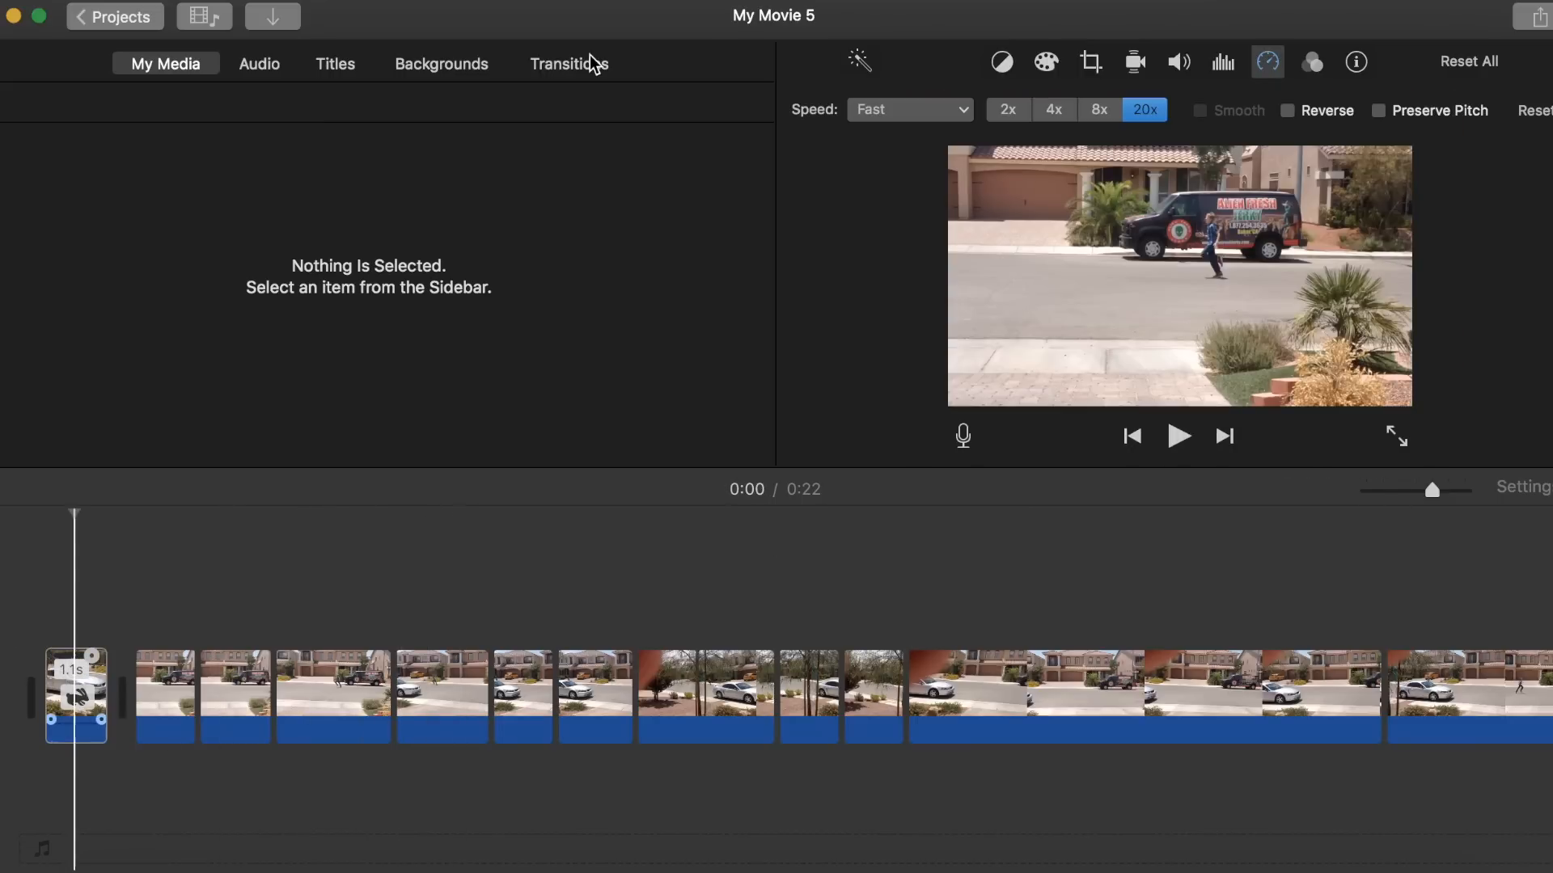
{"action": "left_click", "coordinate": [1096, 109]}
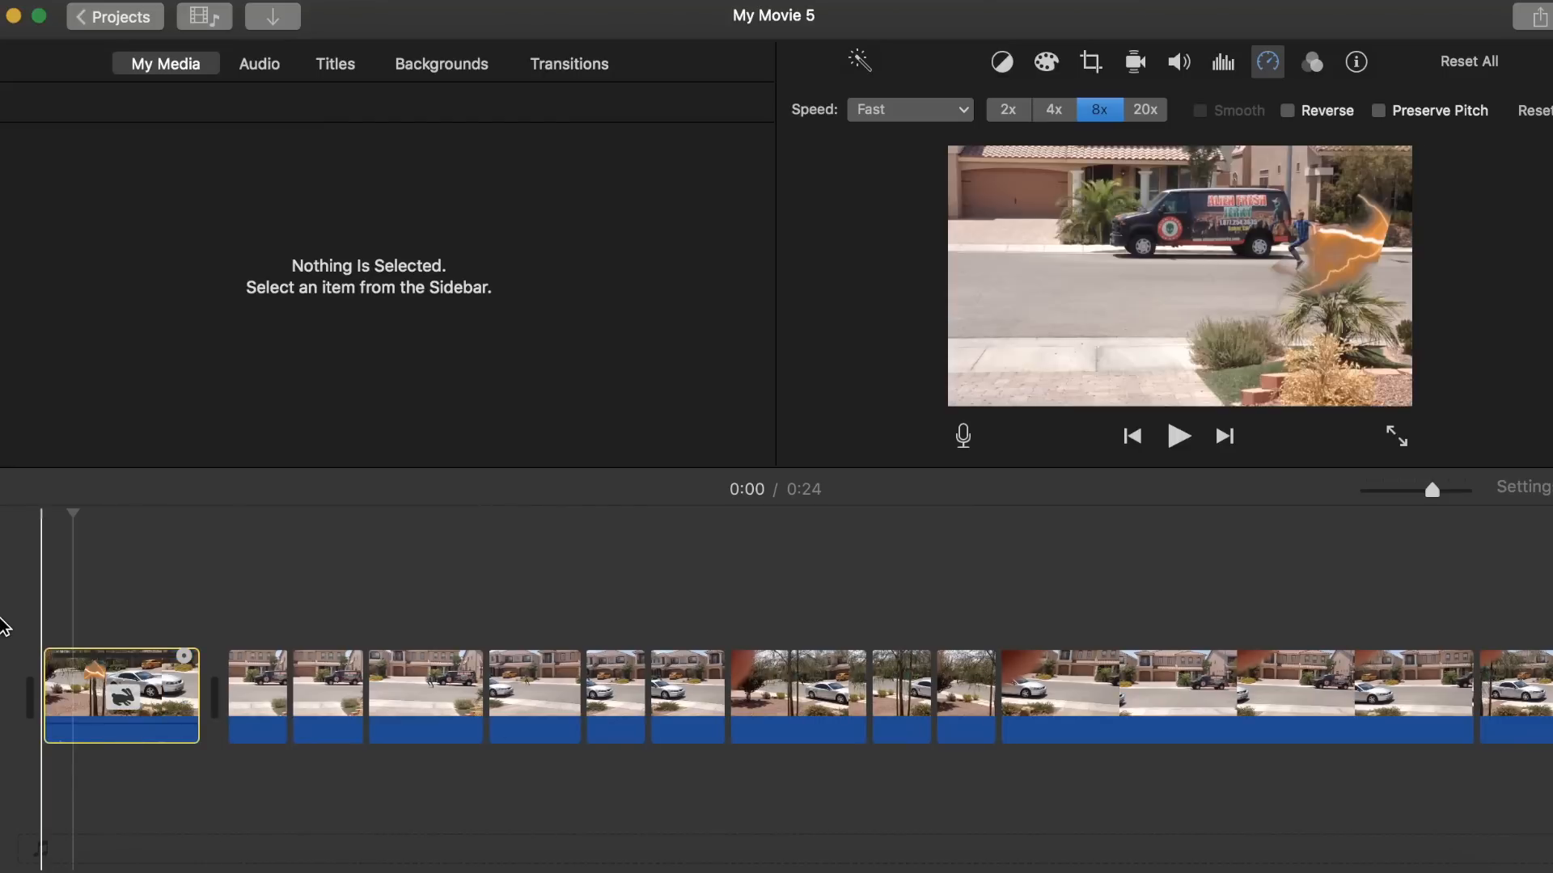
{"action": "left_click", "coordinate": [4, 627]}
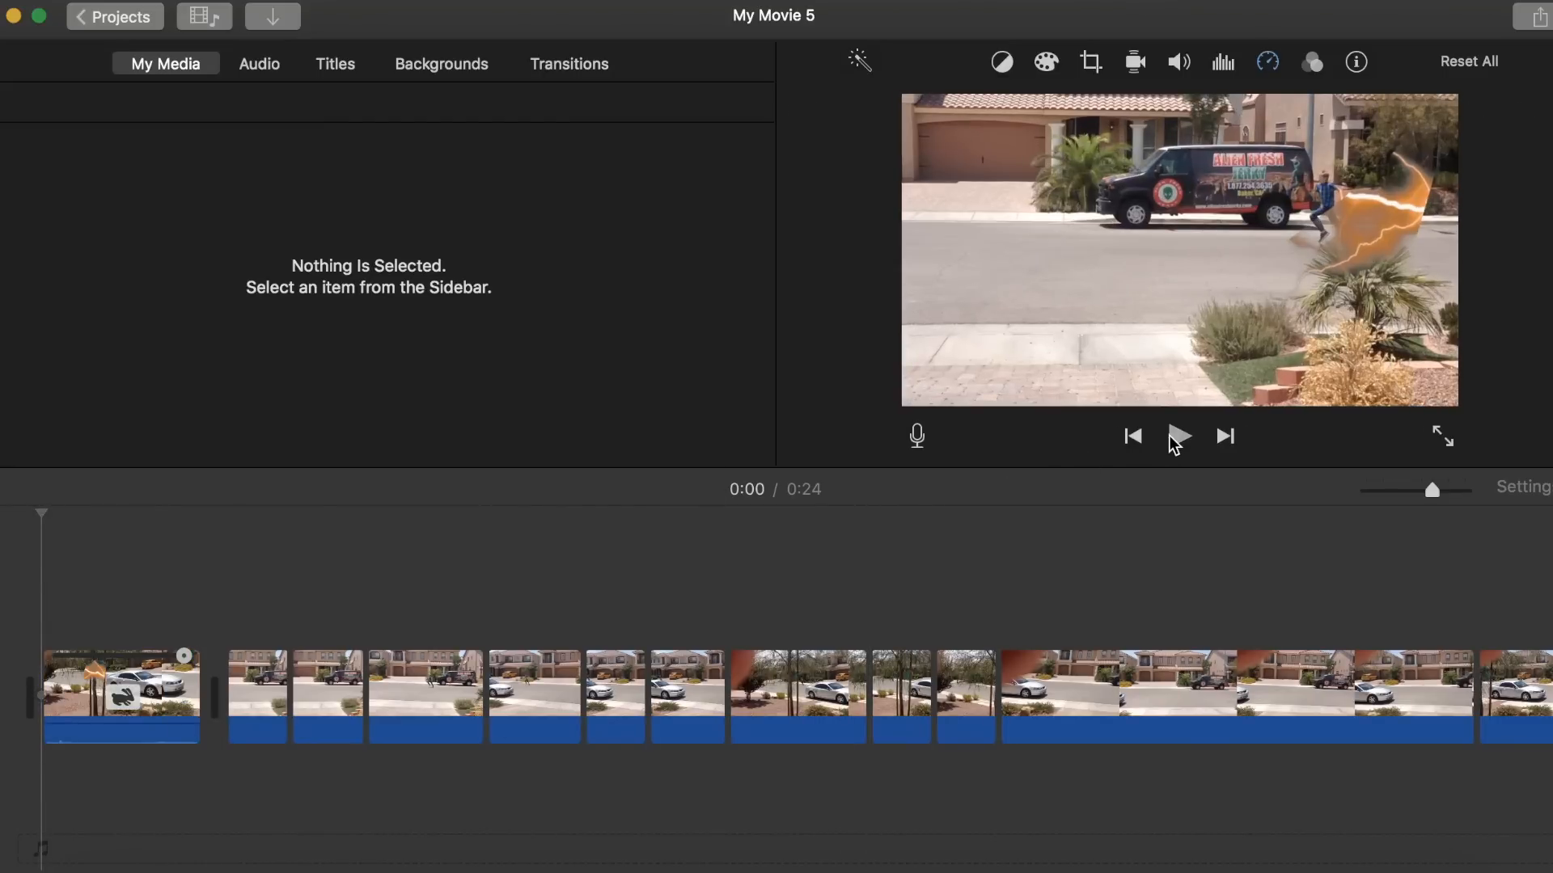
{"action": "left_click", "coordinate": [1167, 435]}
{"action": "left_click", "coordinate": [1179, 435]}
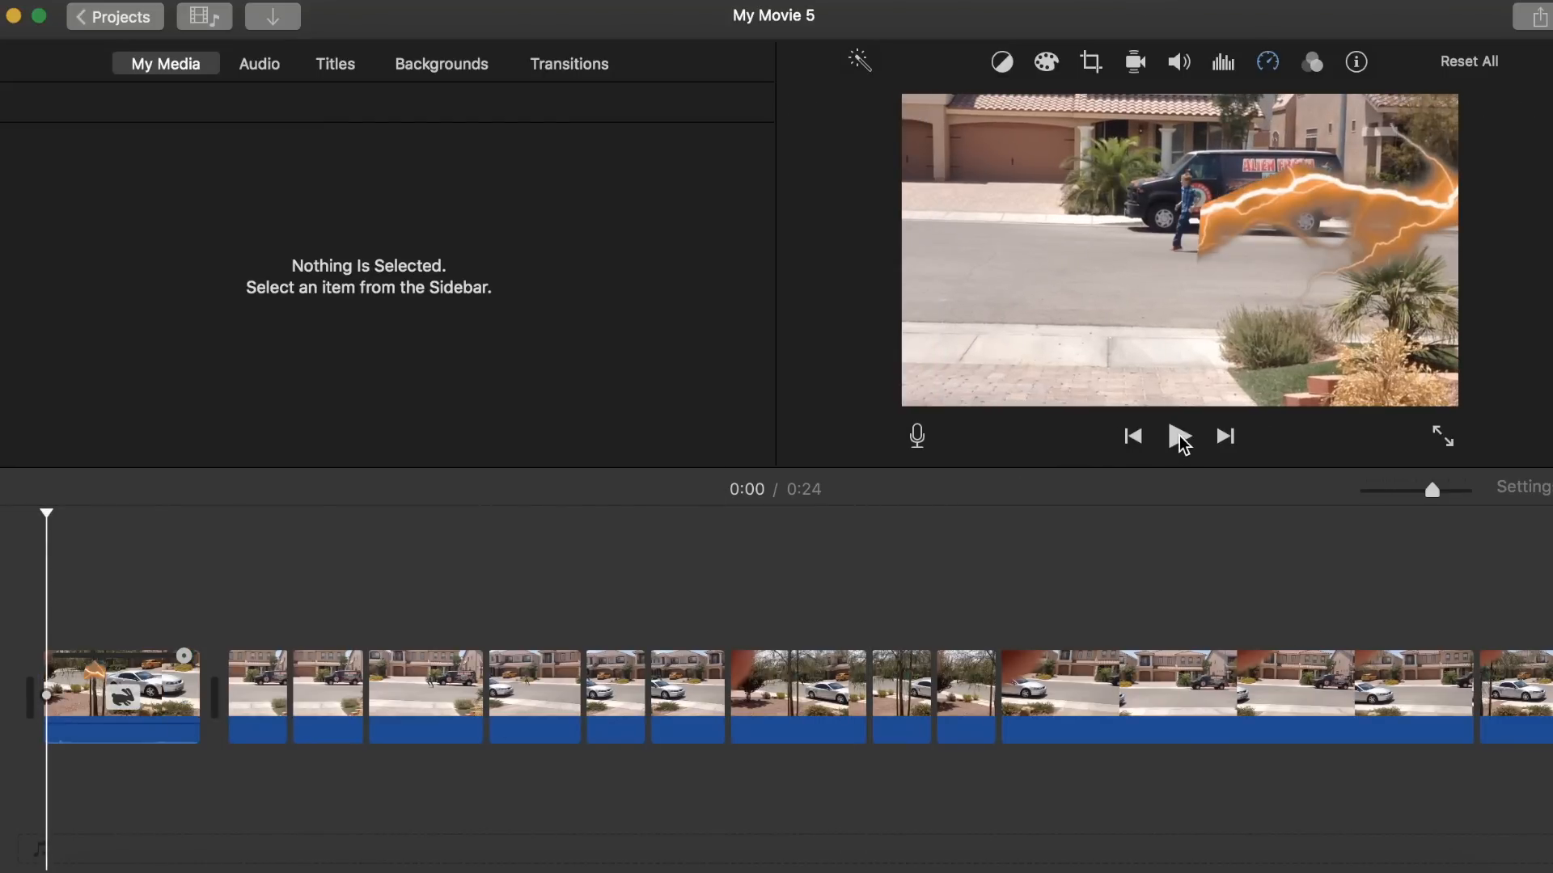
{"action": "left_click", "coordinate": [1179, 435]}
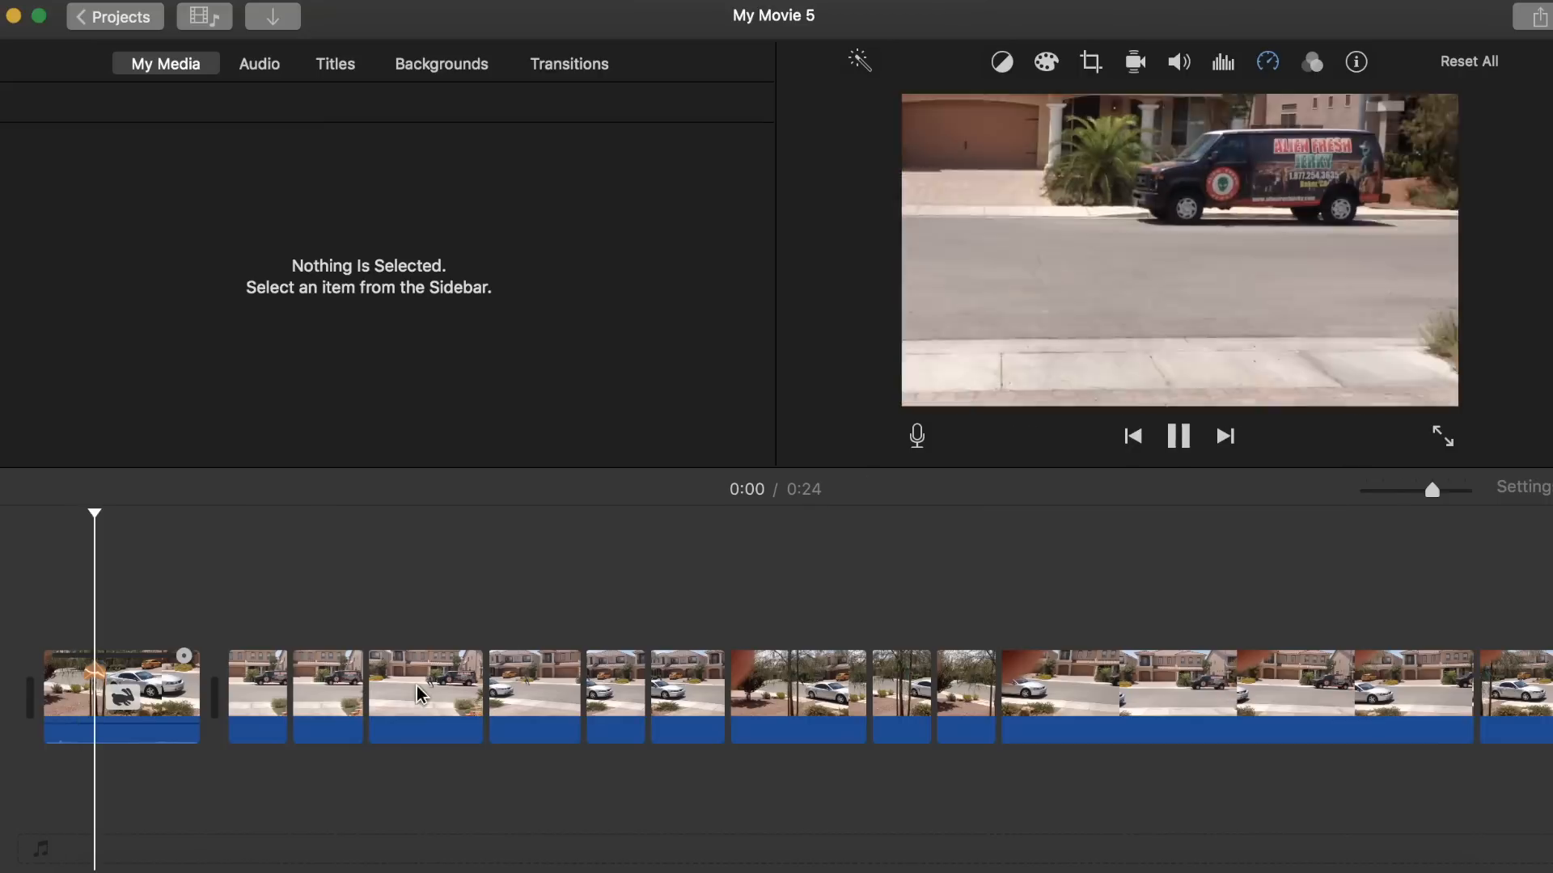
Step: Detach the Flash RUnning clip's audio, delete the detached audio, and play the movie from the beginning
{"action": "left_click", "coordinate": [95, 691]}
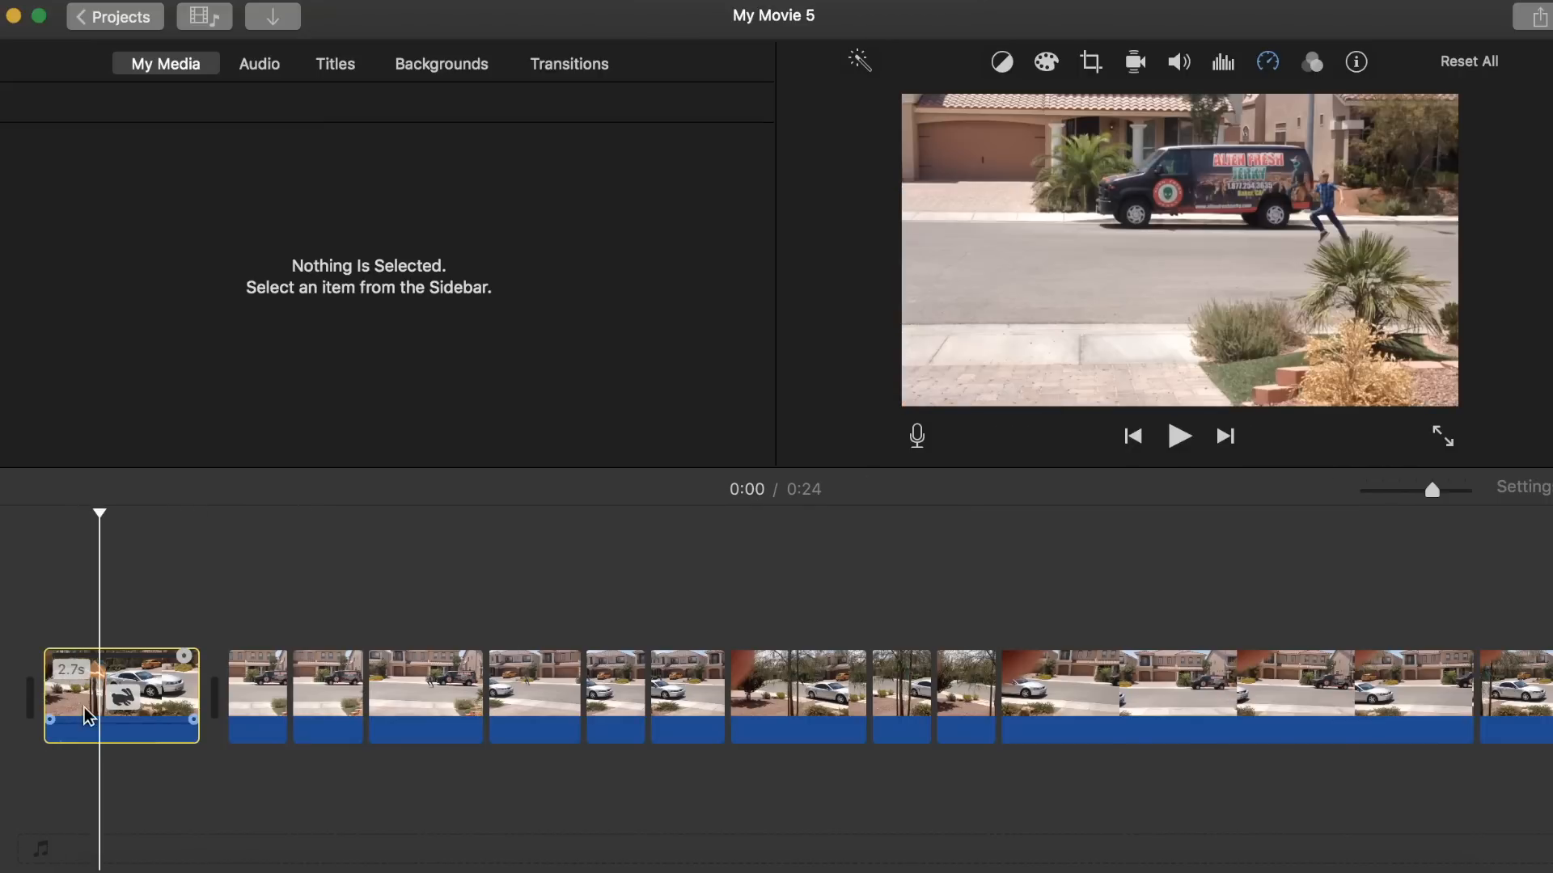
{"action": "right_click", "coordinate": [84, 708]}
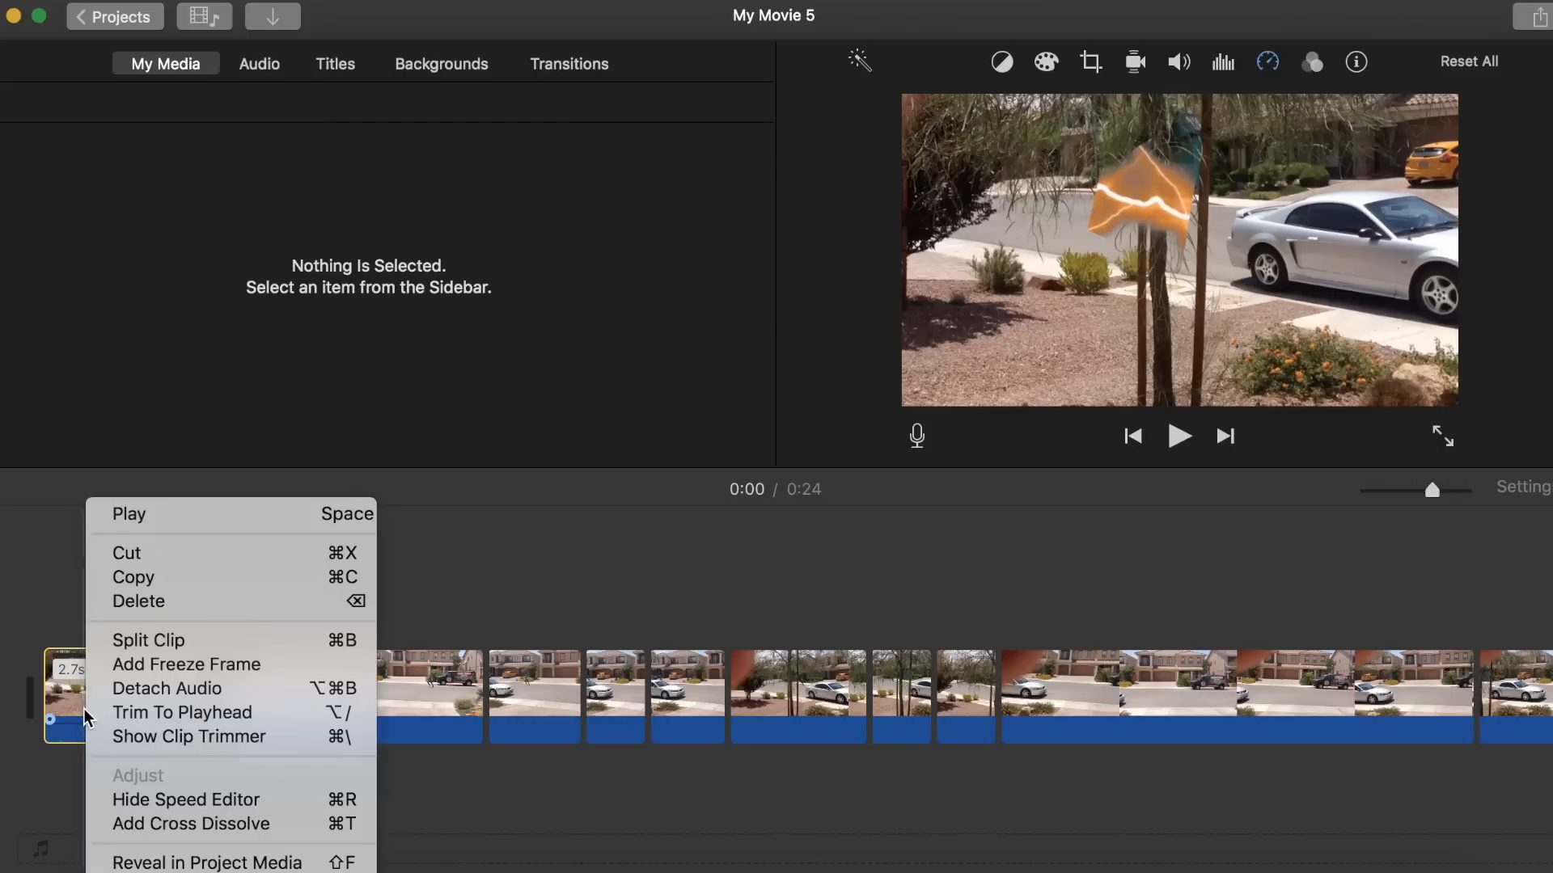
{"action": "left_click", "coordinate": [158, 687]}
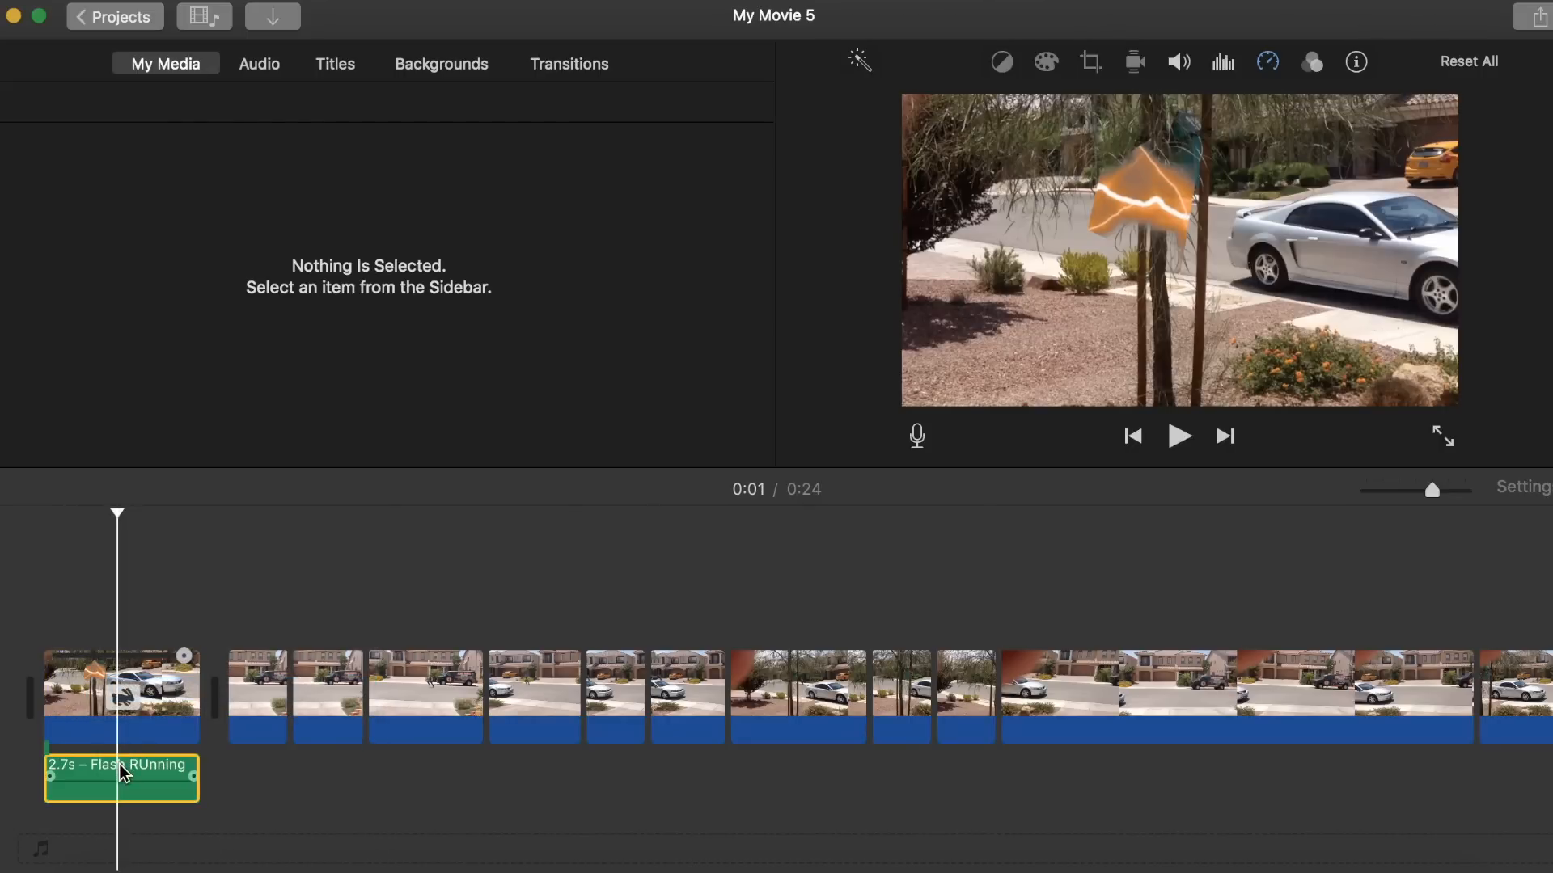
{"action": "right_click", "coordinate": [119, 764]}
{"action": "left_click", "coordinate": [199, 556]}
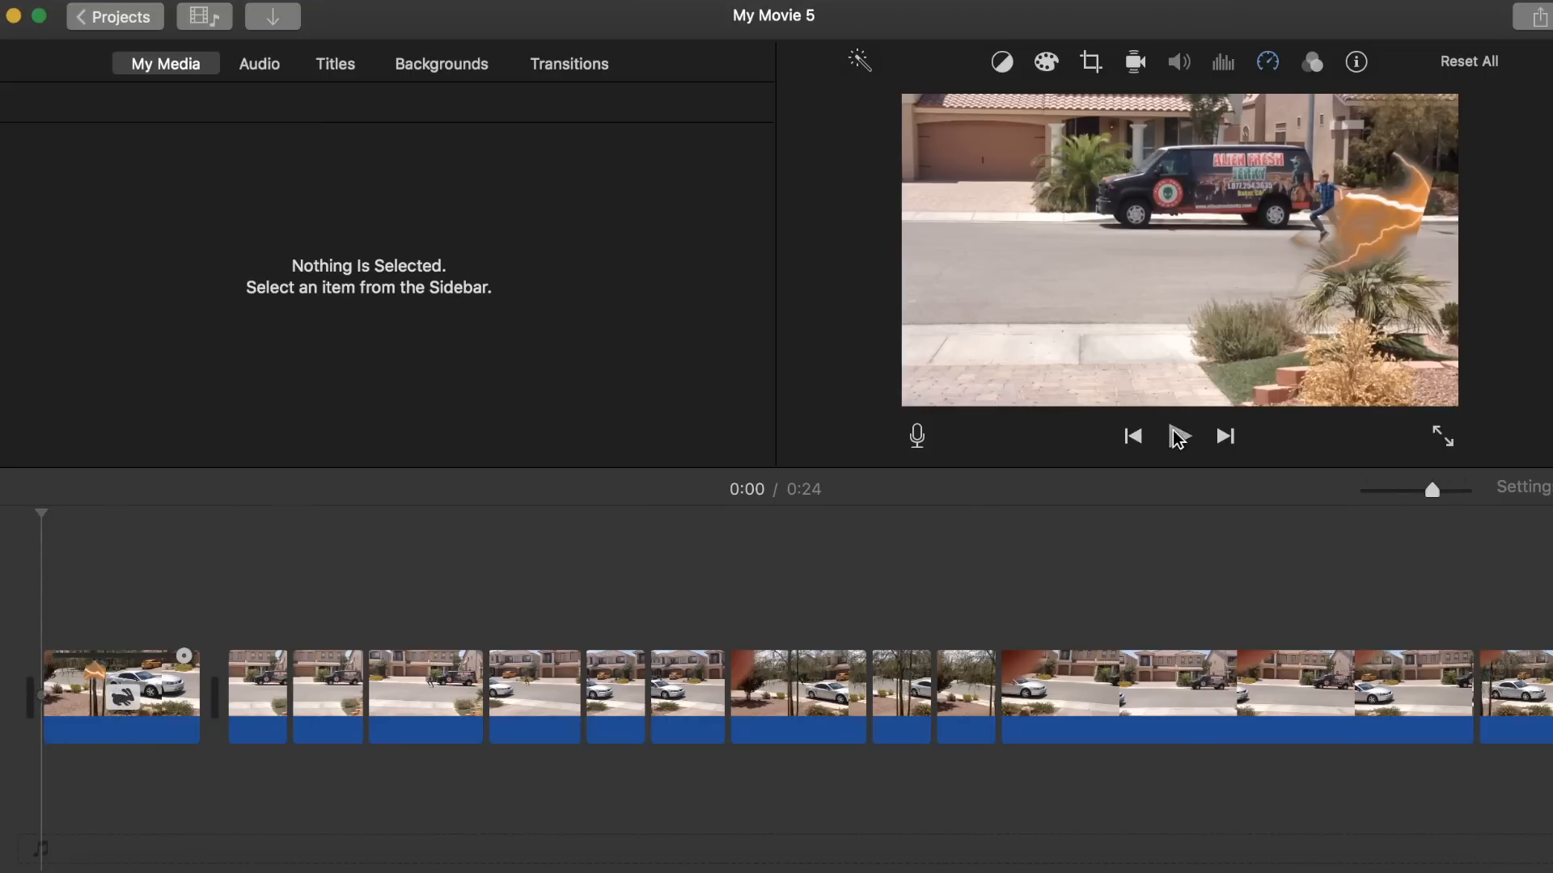
{"action": "left_click", "coordinate": [1173, 435]}
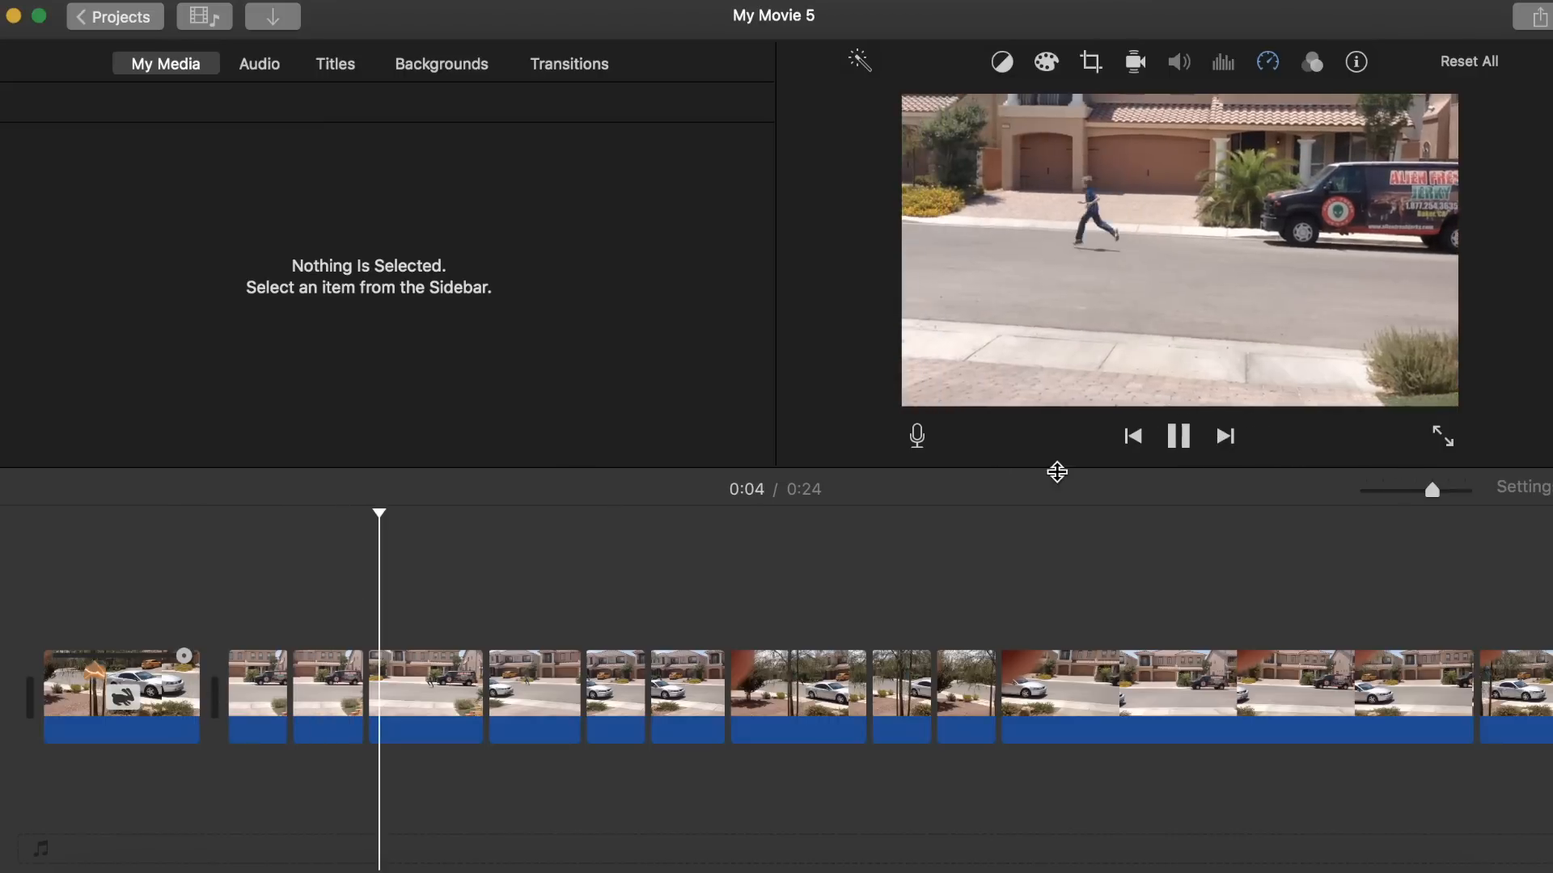
{"action": "left_click", "coordinate": [1180, 438]}
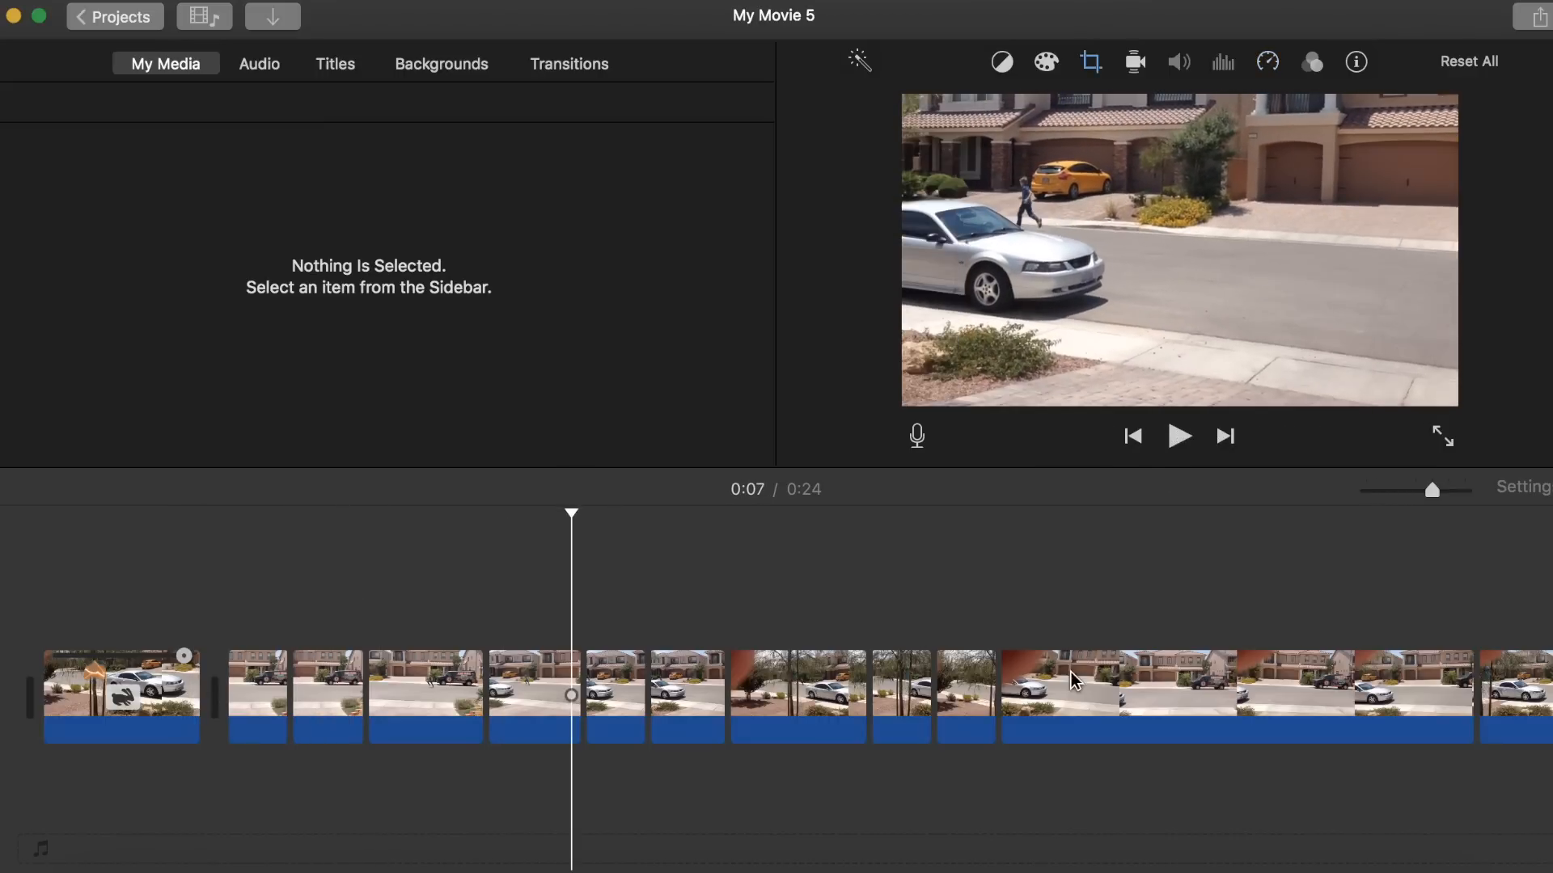
Step: Cut all the original clips that follow the sped-up Flash RUnning clip out of the timeline
{"action": "key", "text": "space"}
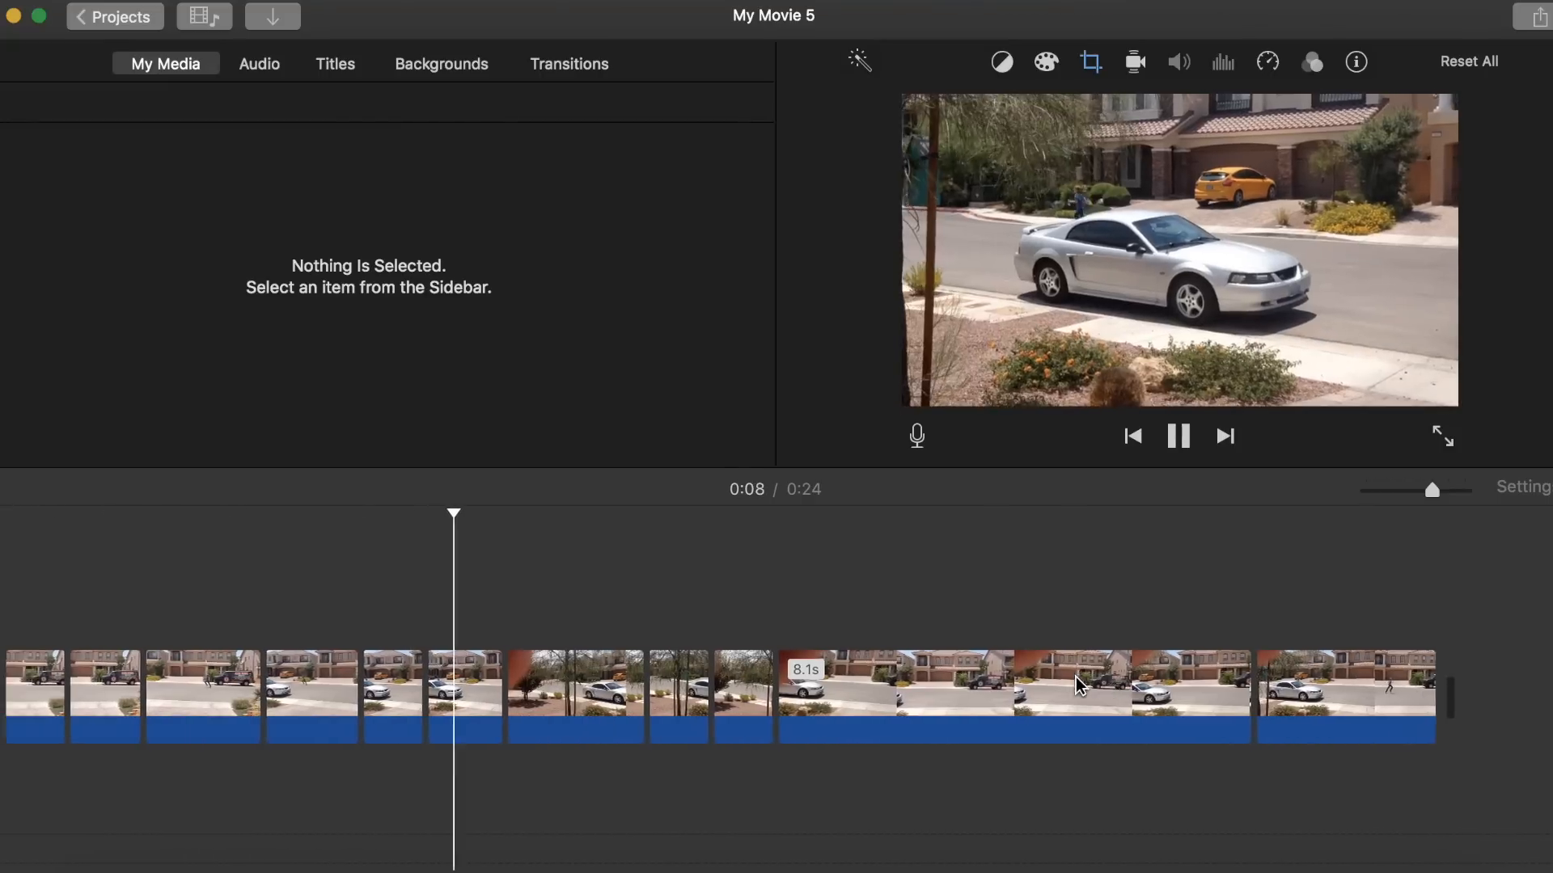
{"action": "scroll", "coordinate": [1076, 677], "scroll_direction": "left", "scroll_amount": 5}
{"action": "left_click", "coordinate": [323, 693]}
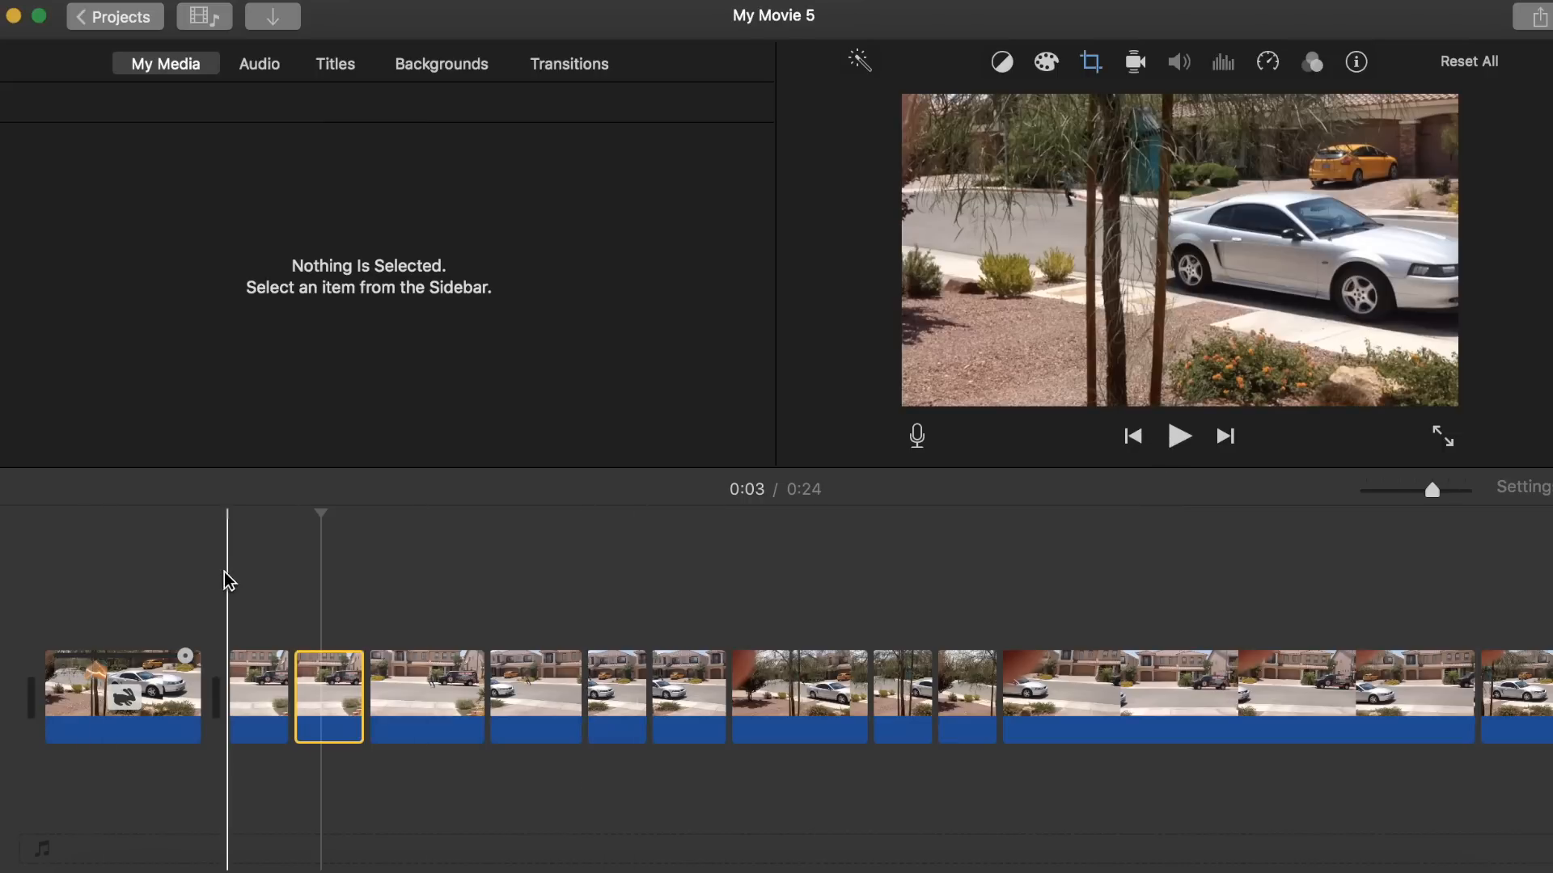
{"action": "left_click_drag", "start_coordinate": [224, 588], "coordinate": [1366, 589]}
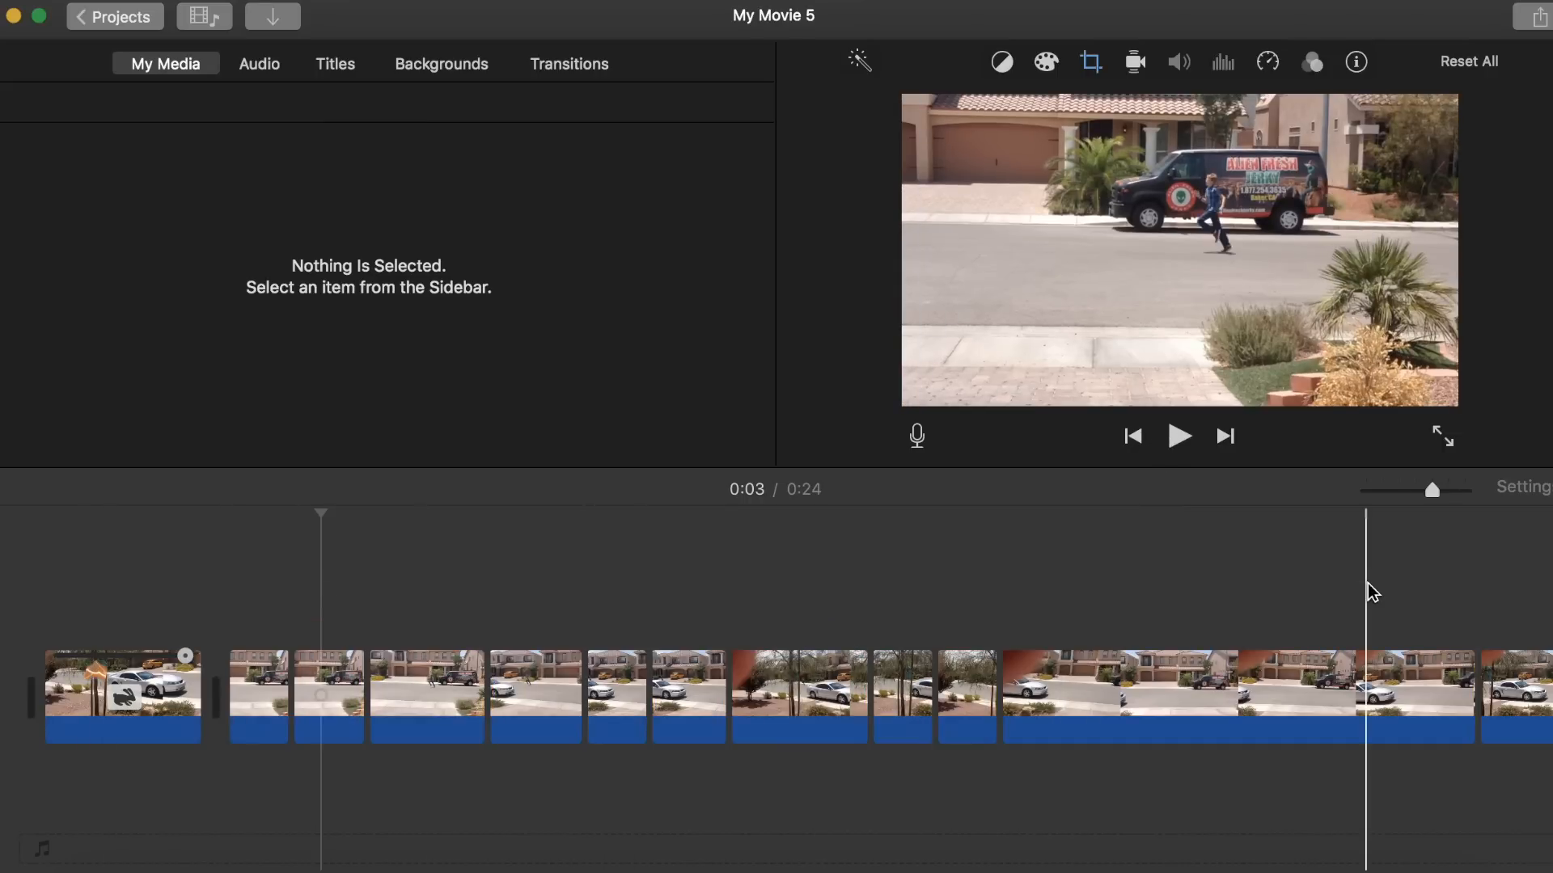
{"action": "left_click_drag", "start_coordinate": [232, 603], "coordinate": [1548, 870]}
{"action": "right_click", "coordinate": [689, 695]}
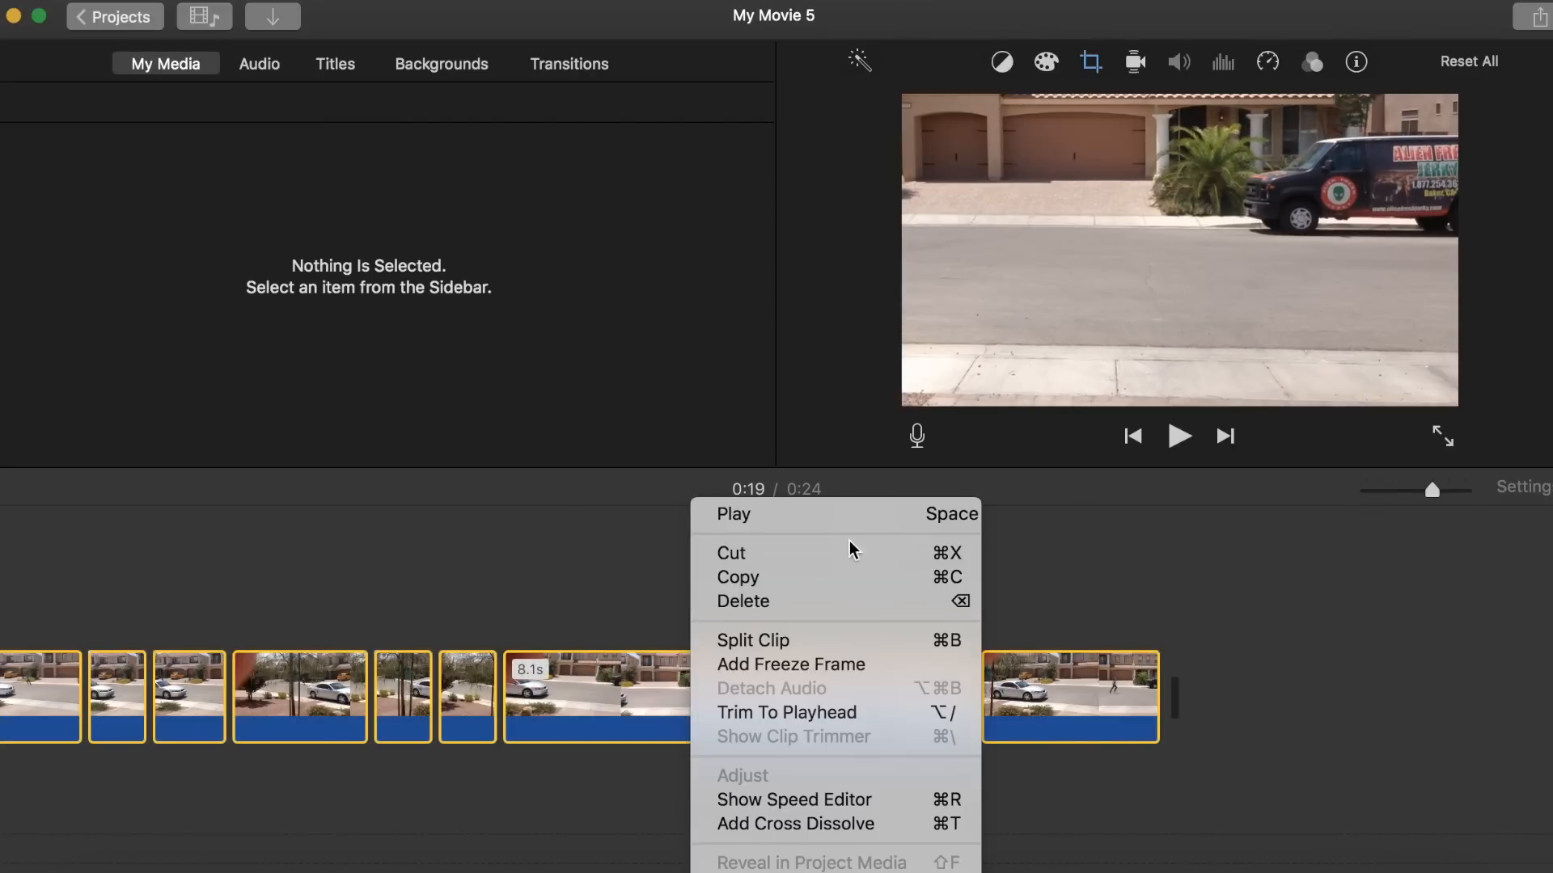
{"action": "left_click", "coordinate": [770, 552]}
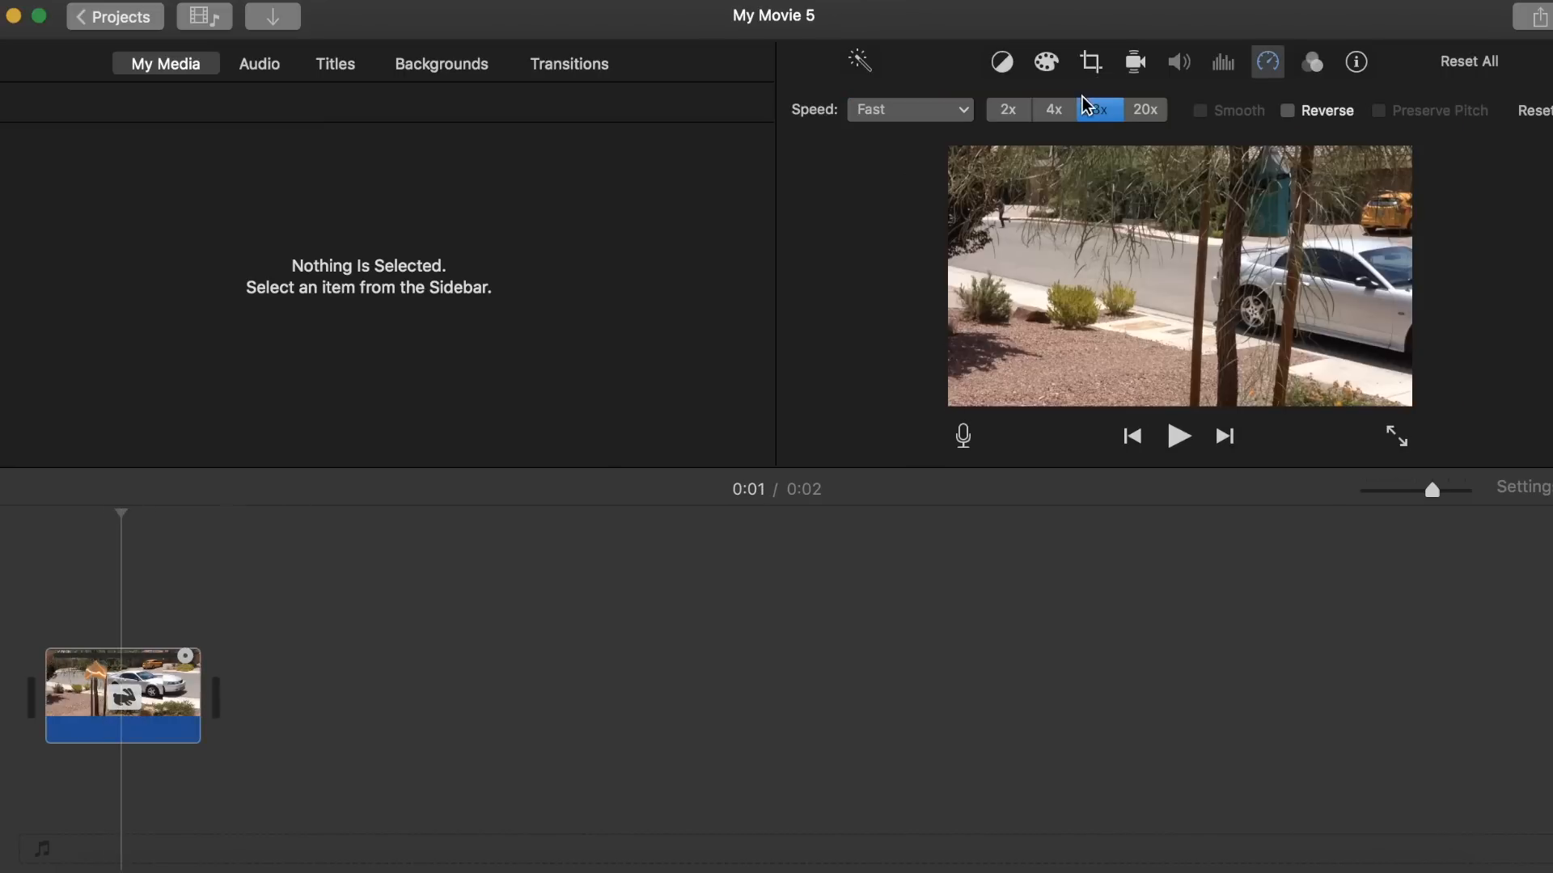
Step: Set the Flash RUnning clip's speed to 4x and play it from the beginning
{"action": "left_click", "coordinate": [1054, 111]}
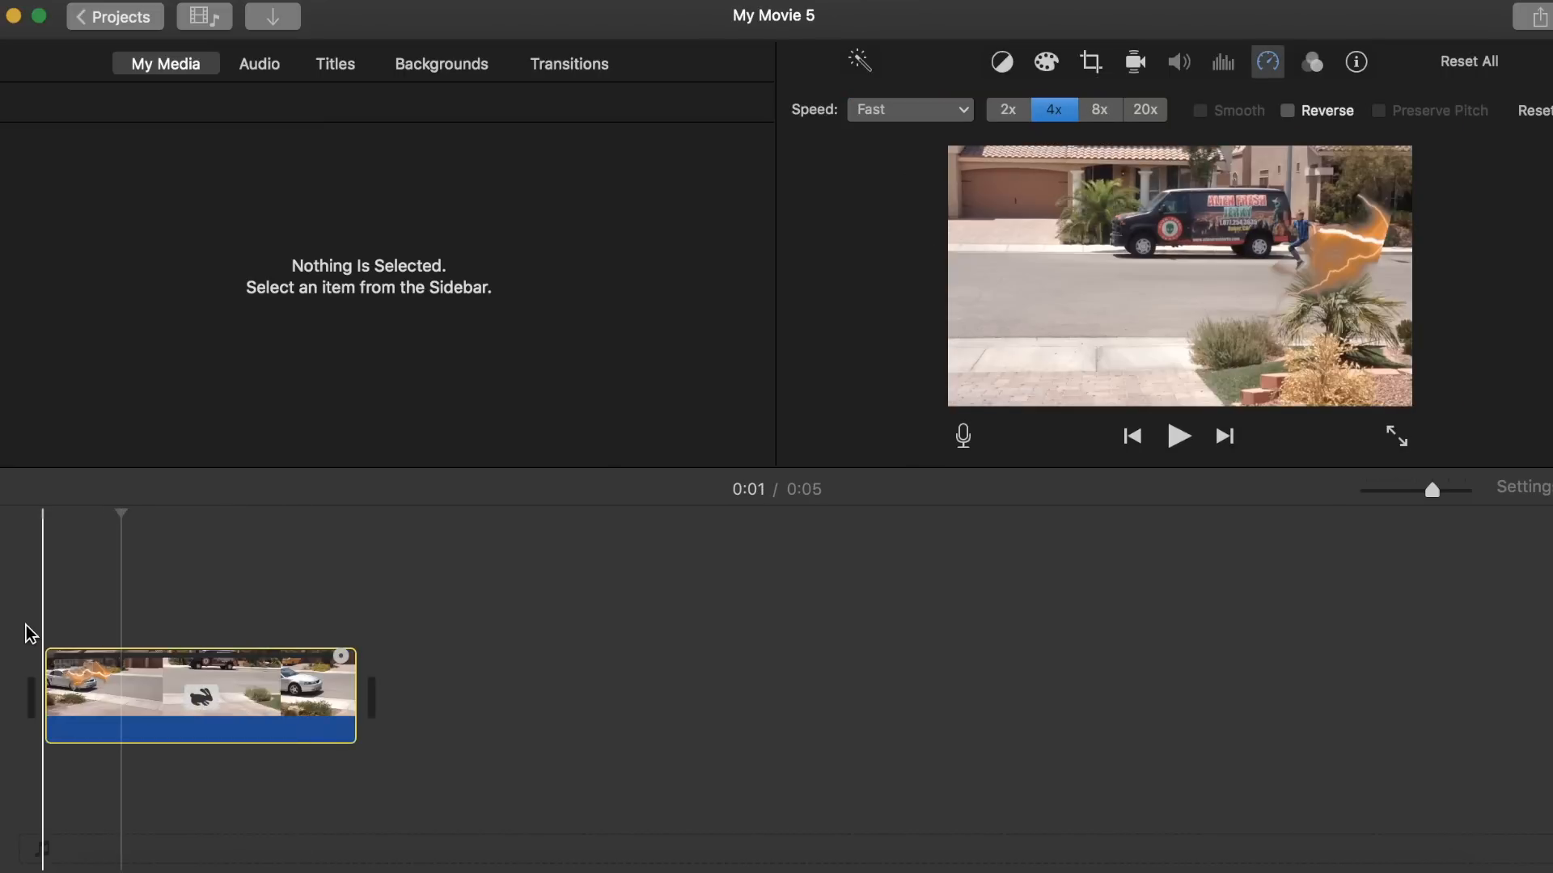
{"action": "left_click", "coordinate": [1326, 530]}
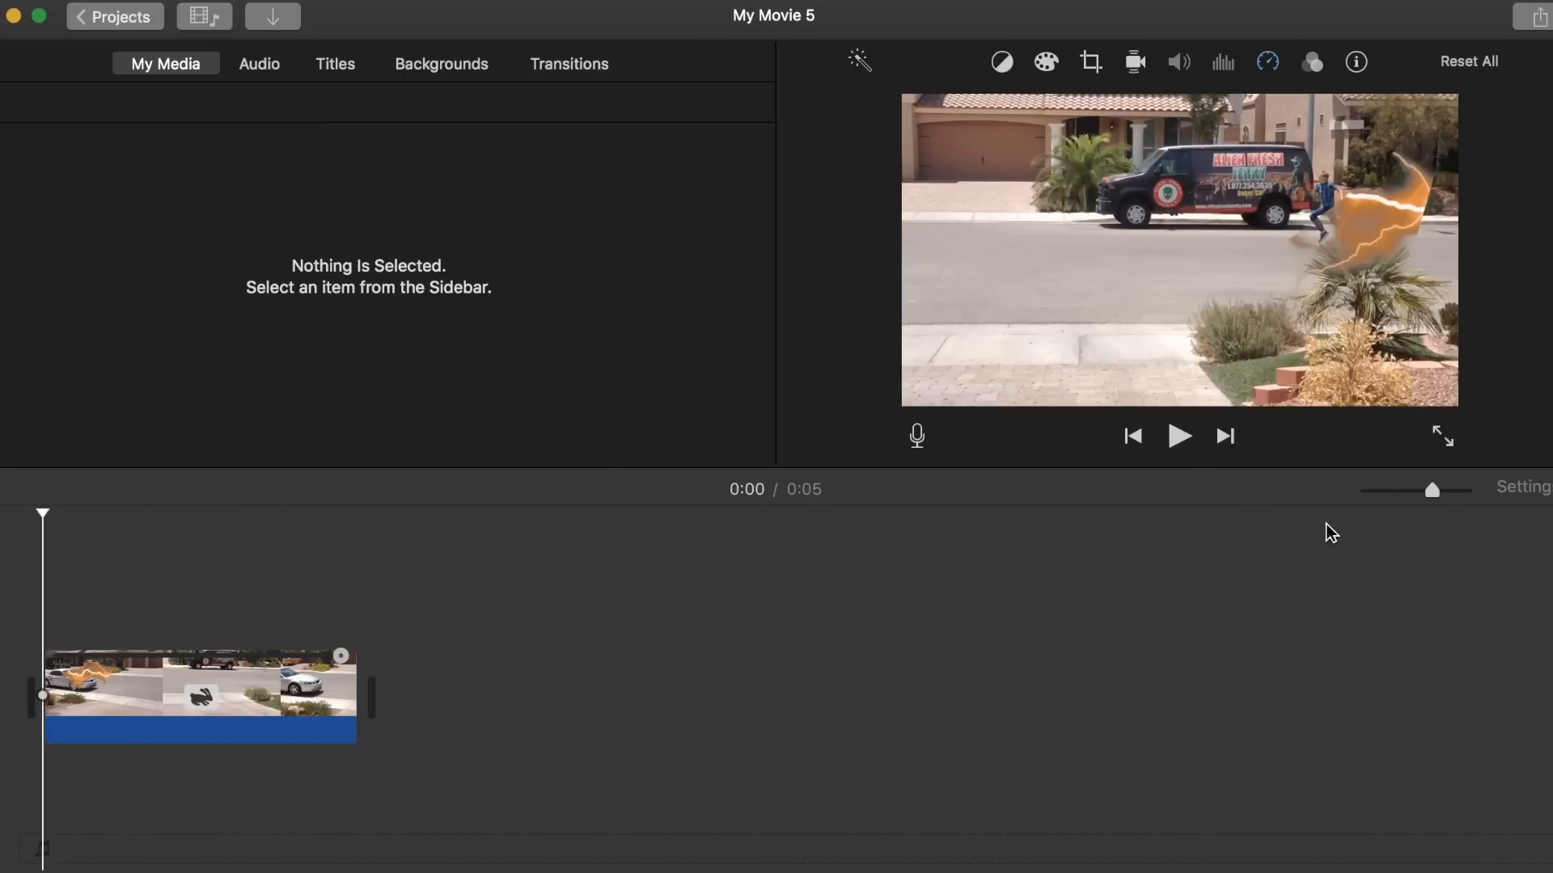
{"action": "left_click", "coordinate": [1177, 439]}
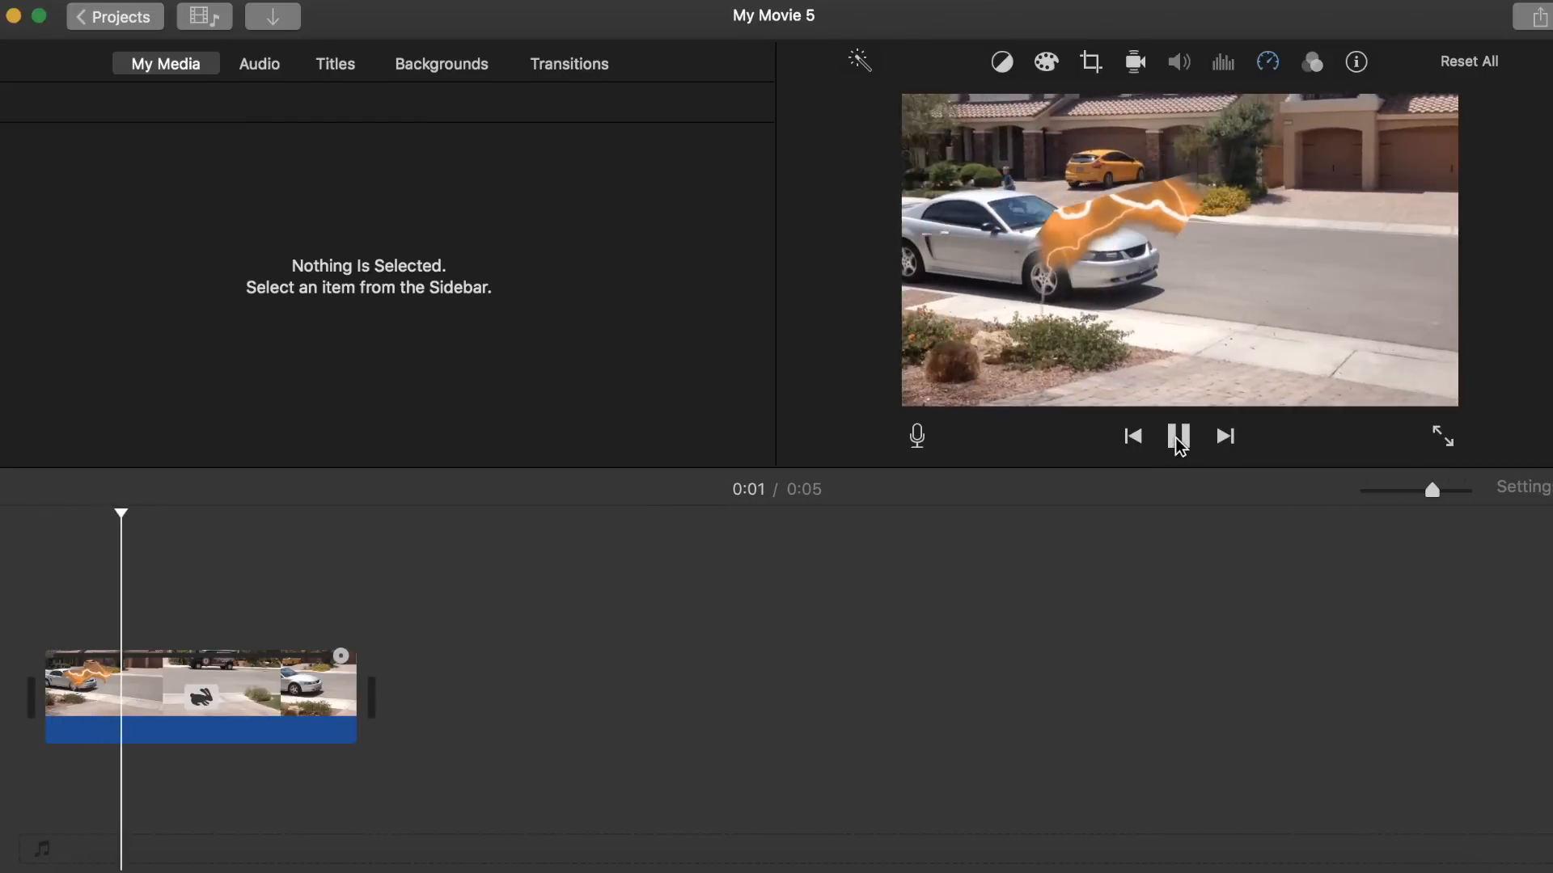